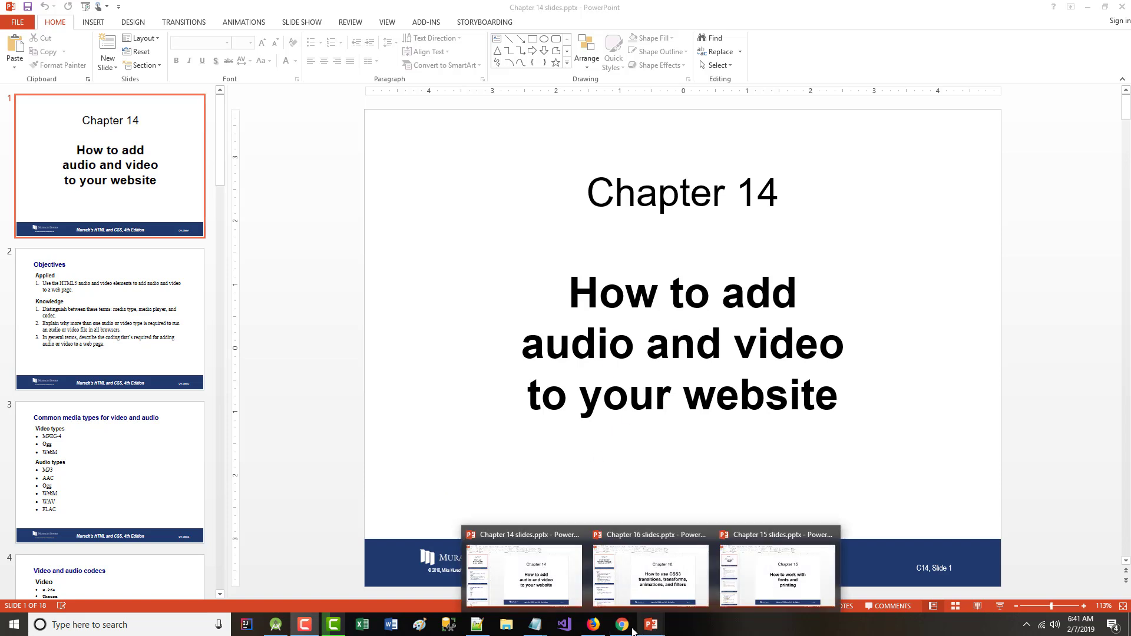
- Insert a <!-- comment opener at the start of line 45 to comment out the later style rules
{"action": "left_click", "coordinate": [476, 629]}
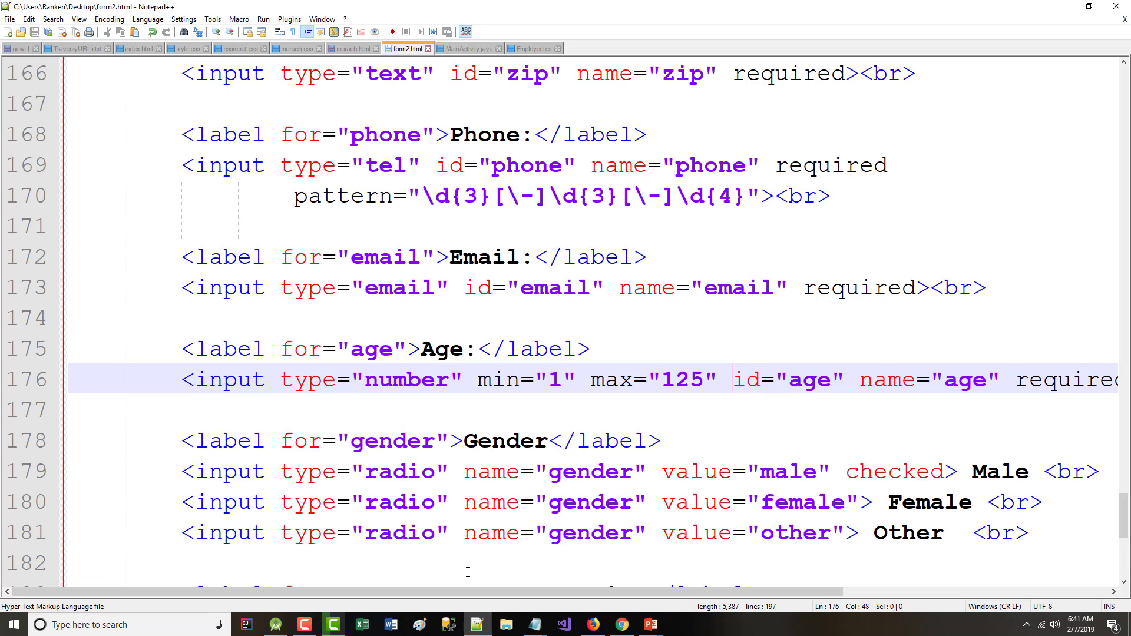
{"action": "scroll", "coordinate": [240, 148], "scroll_direction": "up", "scroll_amount": 9}
{"action": "scroll", "coordinate": [240, 148], "scroll_direction": "up", "scroll_amount": 6}
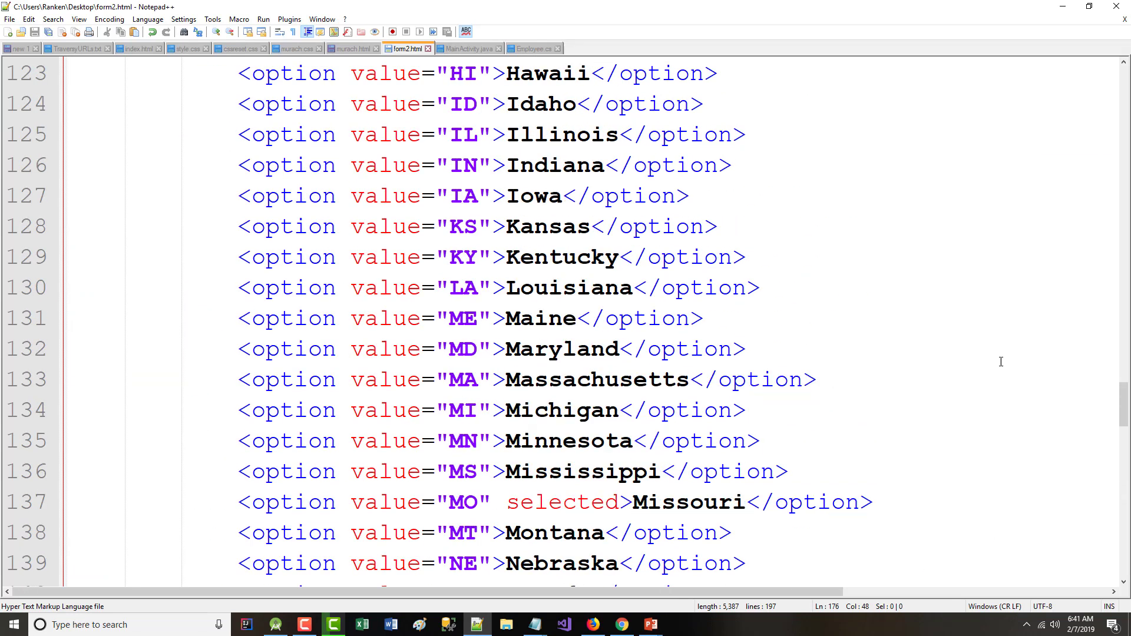
{"action": "left_click_drag", "start_coordinate": [1123, 421], "coordinate": [1092, 174]}
{"action": "scroll", "coordinate": [121, 333], "scroll_direction": "down", "scroll_amount": 2}
{"action": "scroll", "coordinate": [121, 332], "scroll_direction": "down", "scroll_amount": 2}
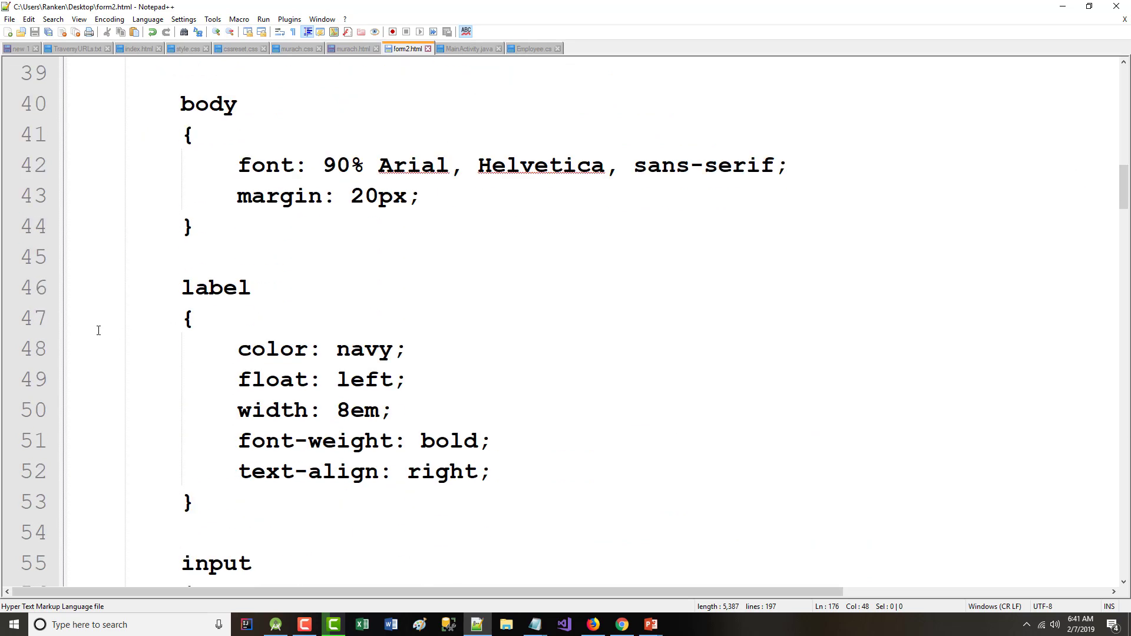
{"action": "scroll", "coordinate": [110, 219], "scroll_direction": "up", "scroll_amount": 1}
{"action": "left_click", "coordinate": [74, 298]}
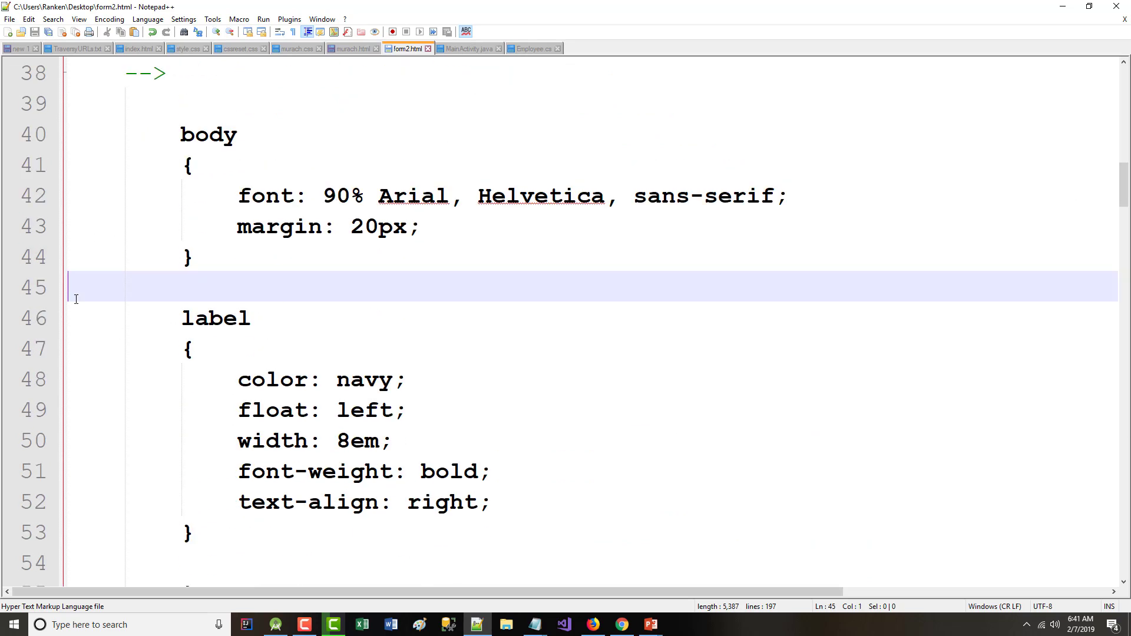
{"action": "type", "text": "/*"}
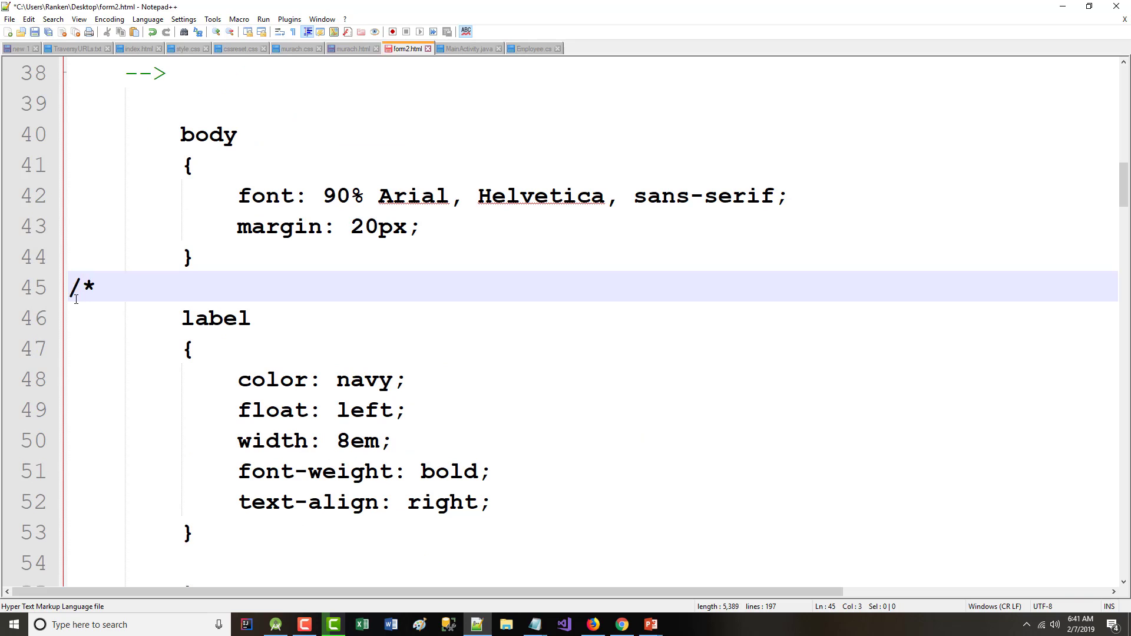
{"action": "key", "text": "BackSpace"}
{"action": "key", "text": "BackSpace"}
{"action": "type", "text": "<"}
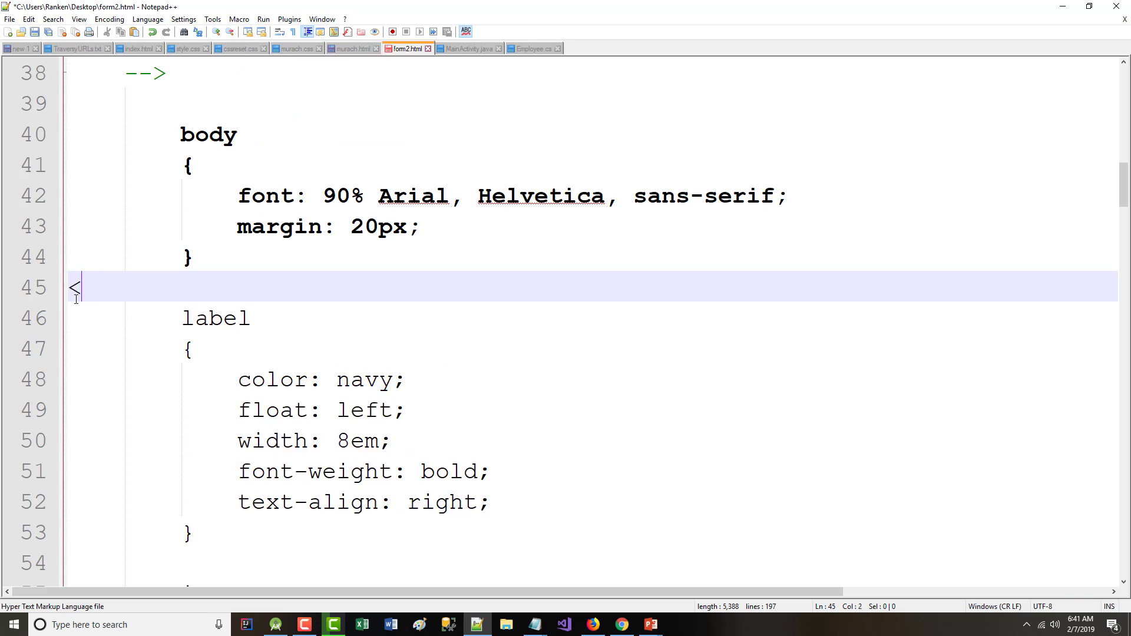
{"action": "type", "text": "!--"}
- Wrap the sign-up form in a comment, with <!-- after <body> and --> after </form>
{"action": "scroll", "coordinate": [94, 376], "scroll_direction": "down", "scroll_amount": 6}
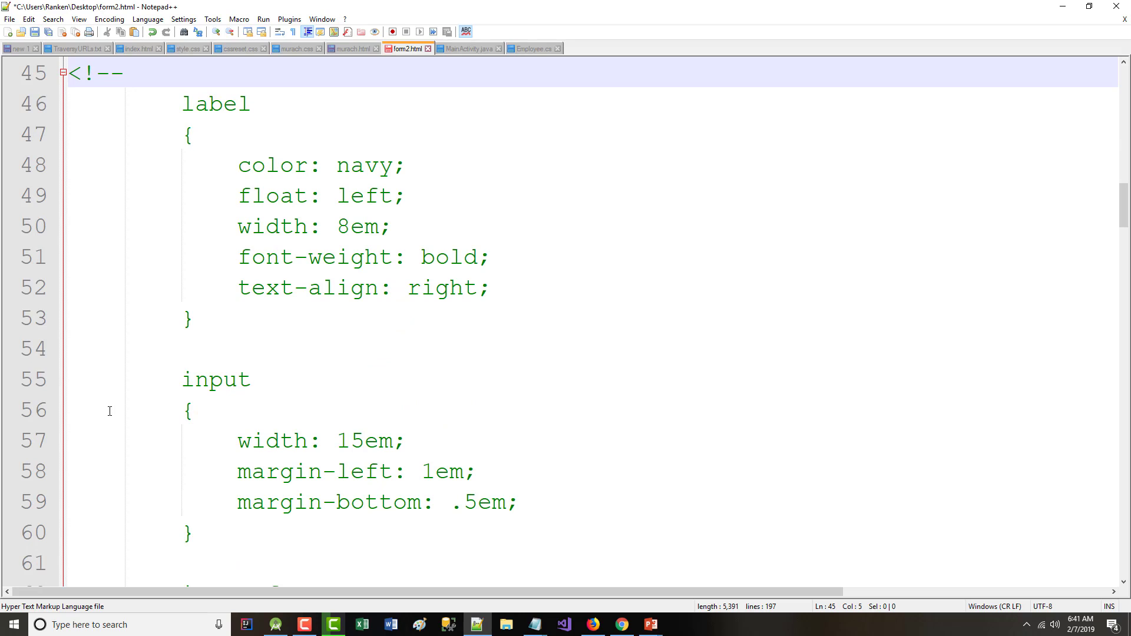
{"action": "scroll", "coordinate": [98, 401], "scroll_direction": "down", "scroll_amount": 6}
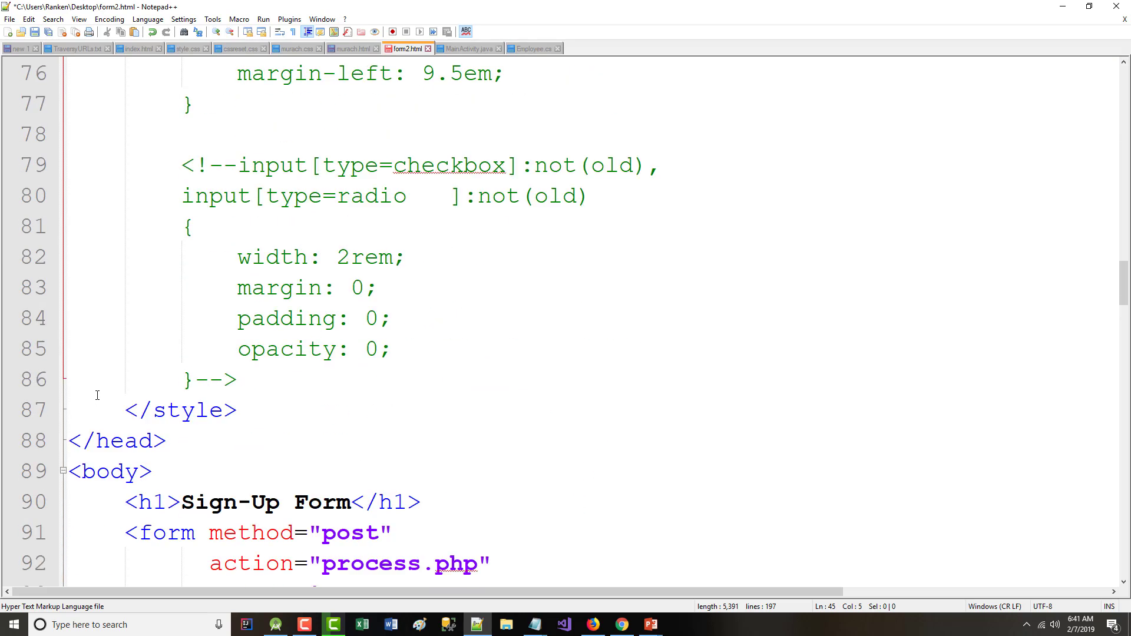
{"action": "scroll", "coordinate": [203, 318], "scroll_direction": "up", "scroll_amount": 9}
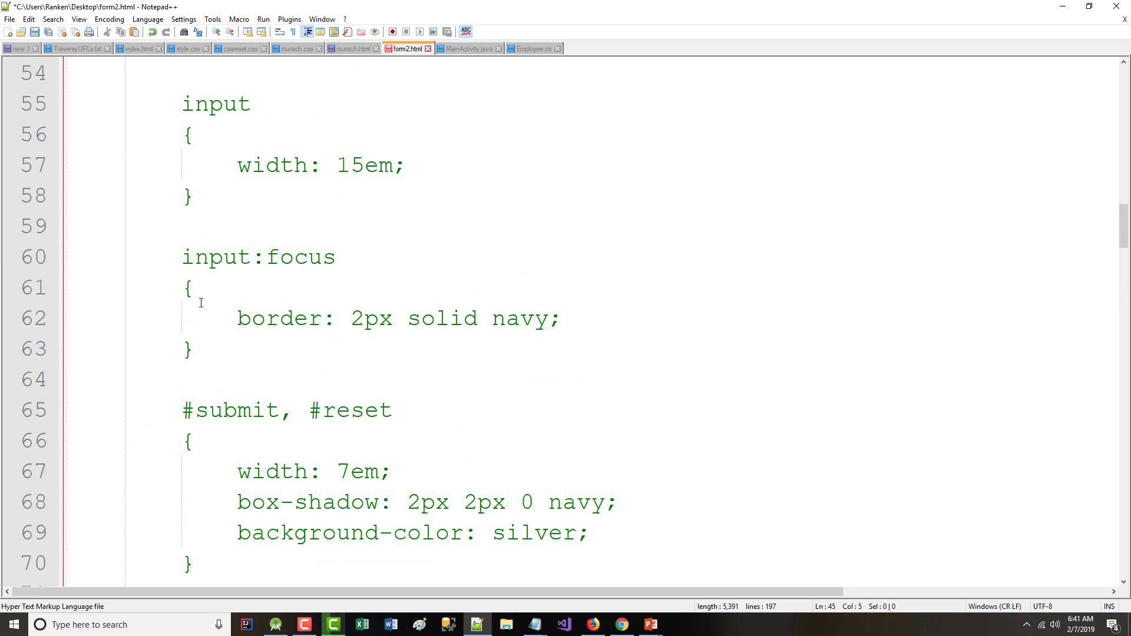
{"action": "scroll", "coordinate": [195, 330], "scroll_direction": "down", "scroll_amount": 6}
{"action": "scroll", "coordinate": [180, 352], "scroll_direction": "down", "scroll_amount": 4}
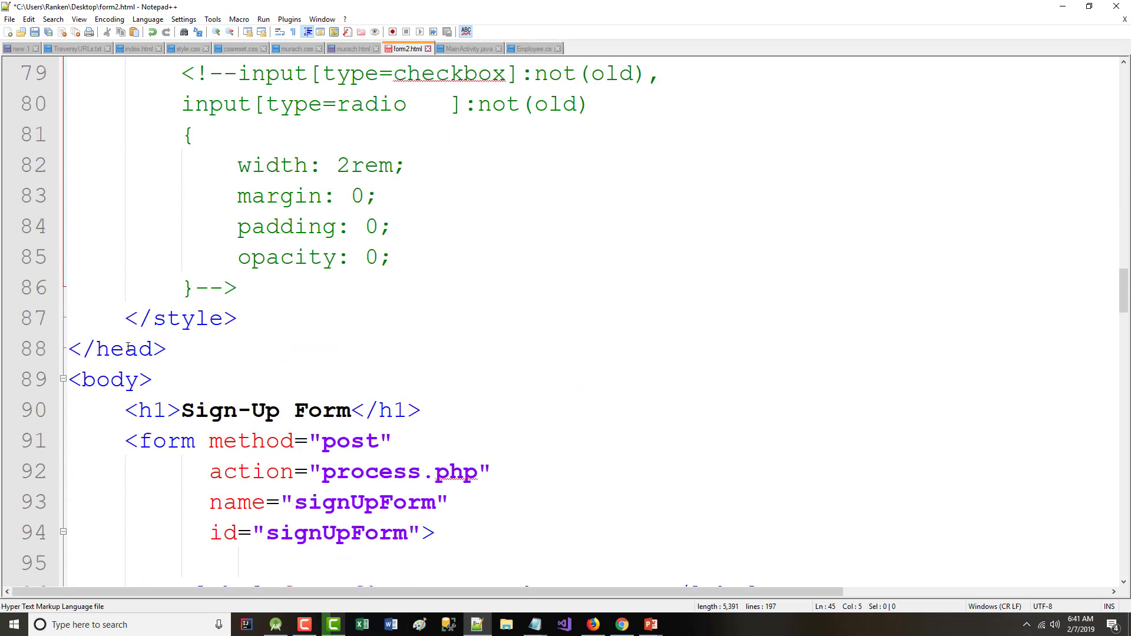
{"action": "left_click", "coordinate": [176, 382]}
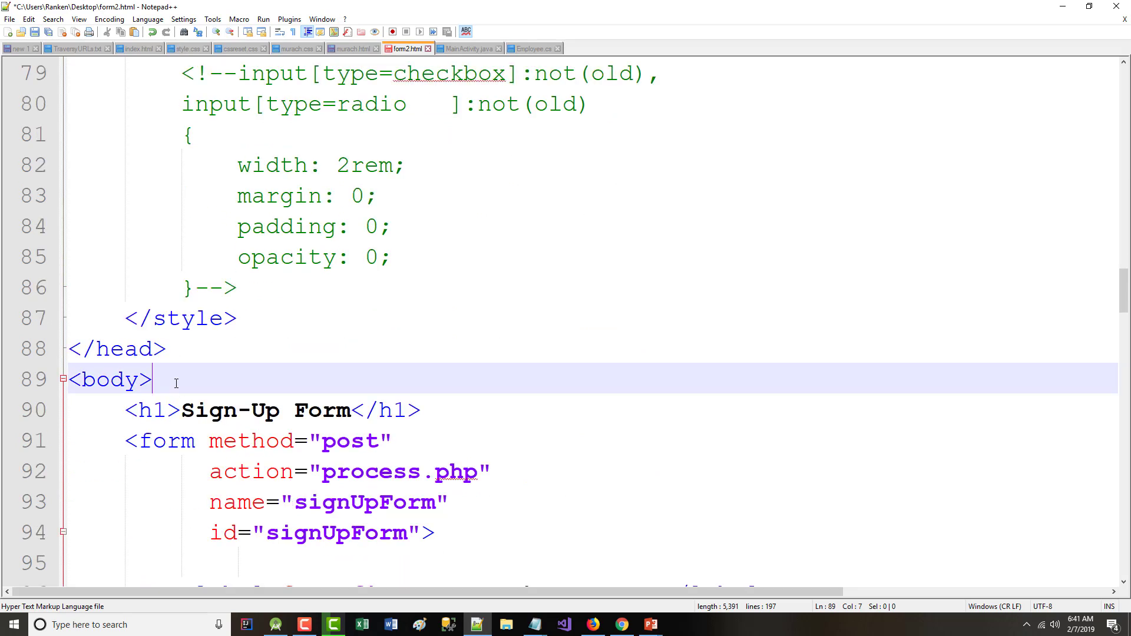
{"action": "key", "text": "Return"}
{"action": "type", "text": "<!--"}
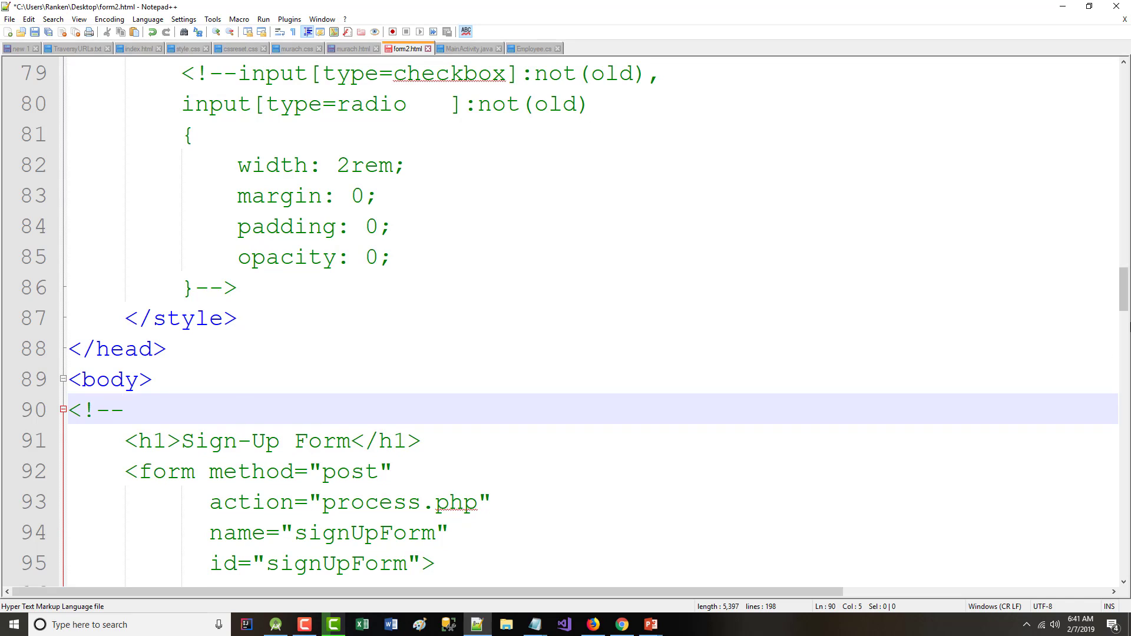
{"action": "left_click_drag", "start_coordinate": [1122, 291], "coordinate": [1114, 580]}
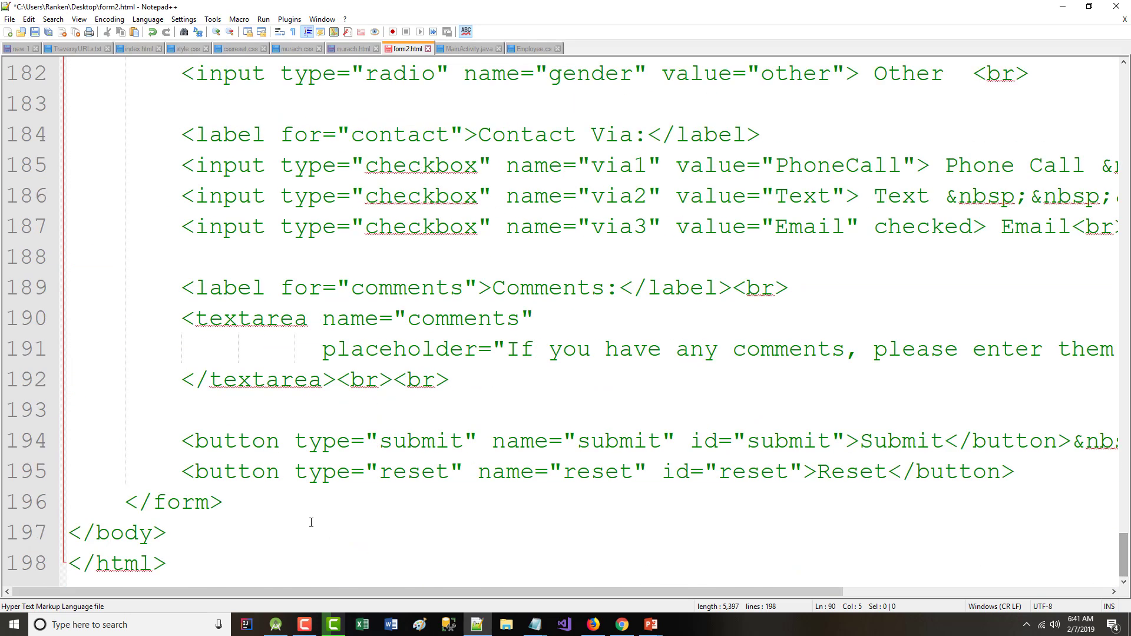
{"action": "left_click", "coordinate": [254, 503]}
{"action": "key", "text": "Return"}
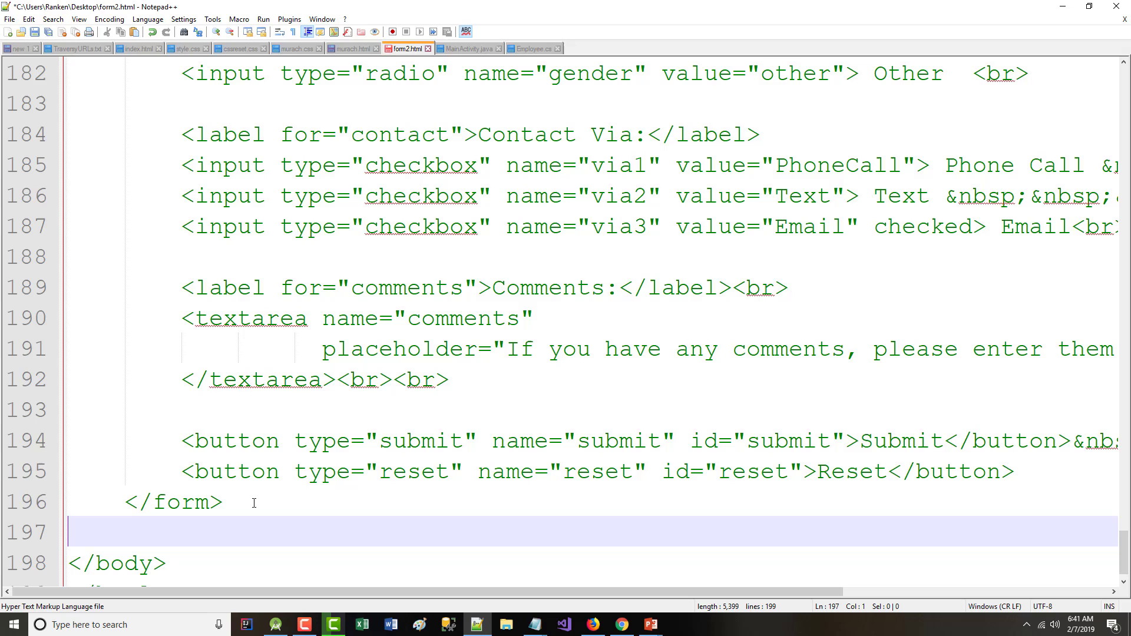
{"action": "type", "text": "-->"}
{"action": "left_click_drag", "start_coordinate": [1123, 552], "coordinate": [1107, 97]}
{"action": "scroll", "coordinate": [351, 387], "scroll_direction": "up", "scroll_amount": 2}
{"action": "scroll", "coordinate": [336, 386], "scroll_direction": "down", "scroll_amount": 12}
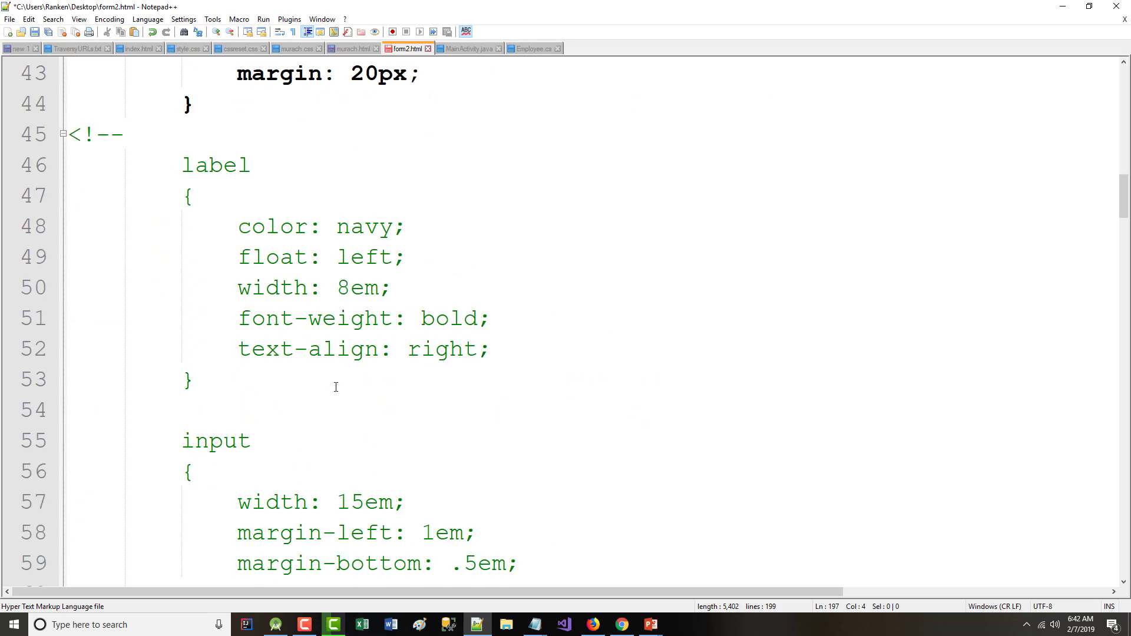
{"action": "scroll", "coordinate": [273, 383], "scroll_direction": "down", "scroll_amount": 5}
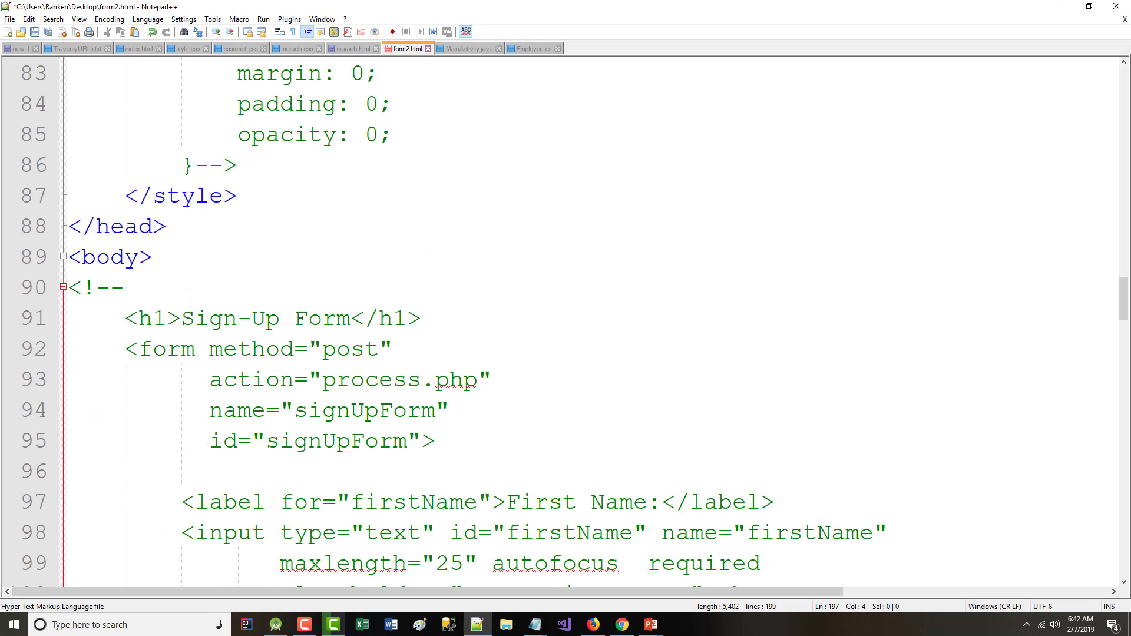
- Add an indented <h1>Audio and Video</h1> heading right after <body> and save form2.html
{"action": "left_click", "coordinate": [176, 269]}
{"action": "key", "text": "Return"}
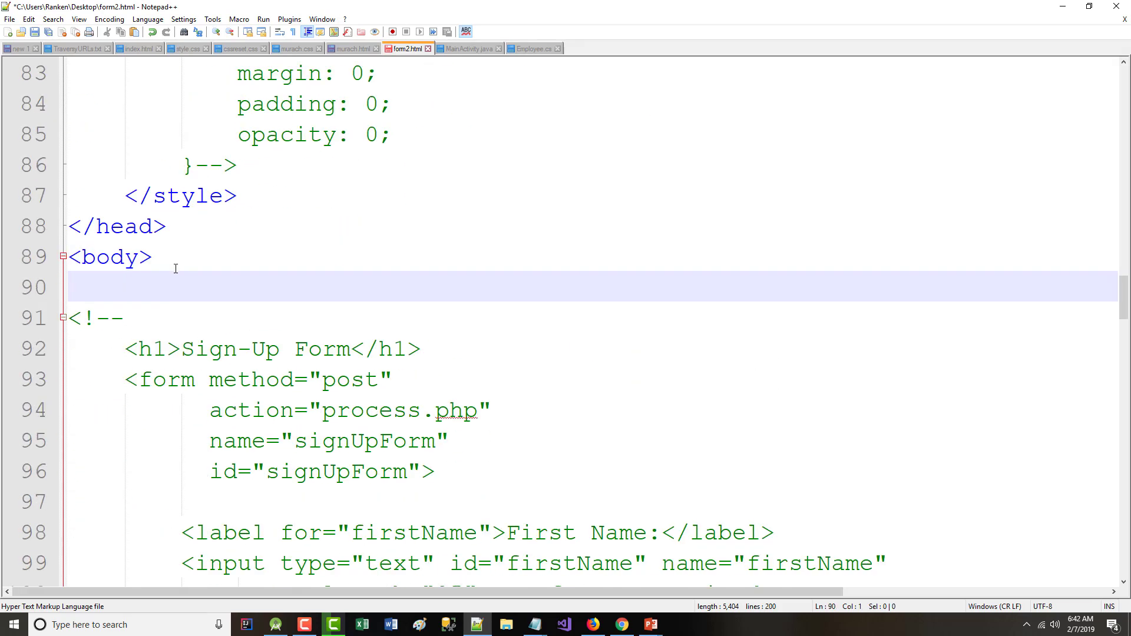
{"action": "key", "text": "Tab"}
{"action": "type", "text": "<h1"}
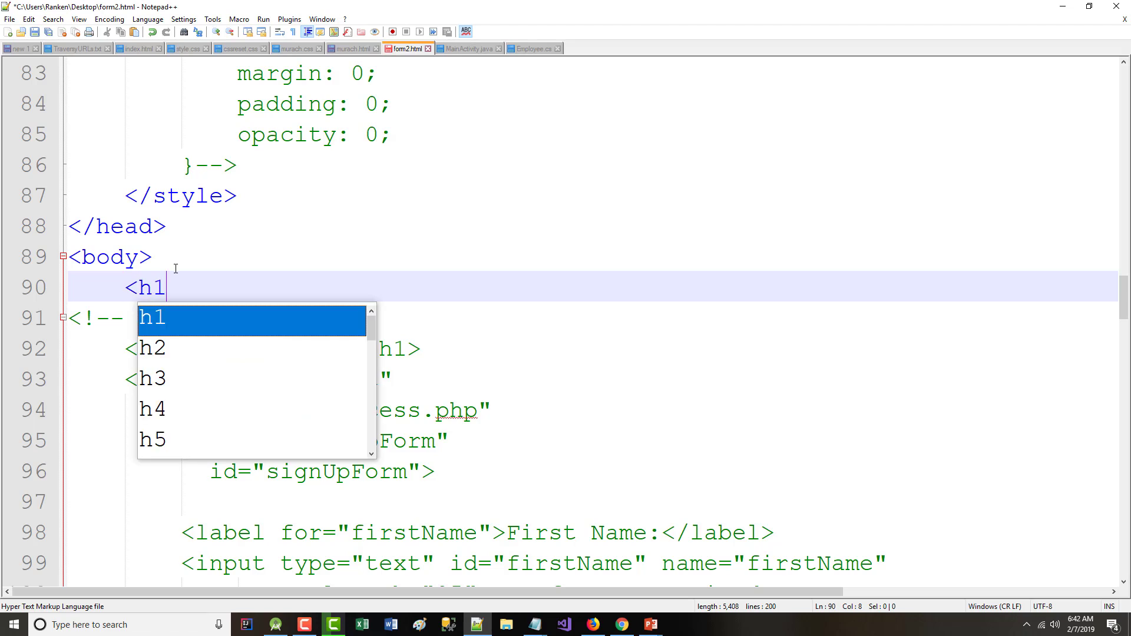
{"action": "type", "text": ">Audio"}
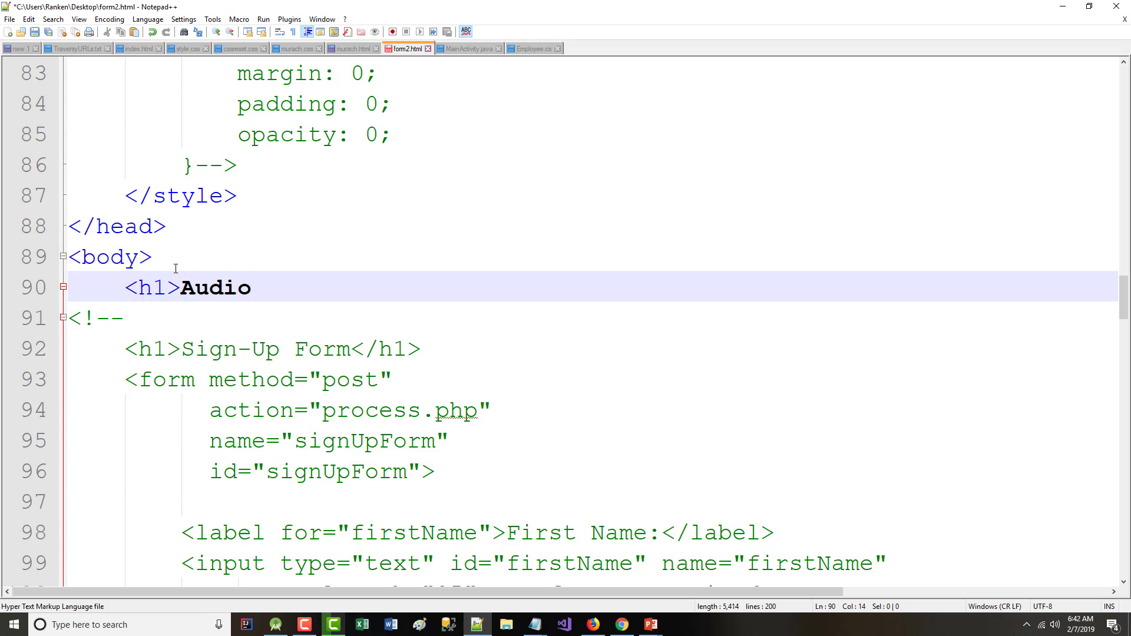
{"action": "type", "text": " and Video"}
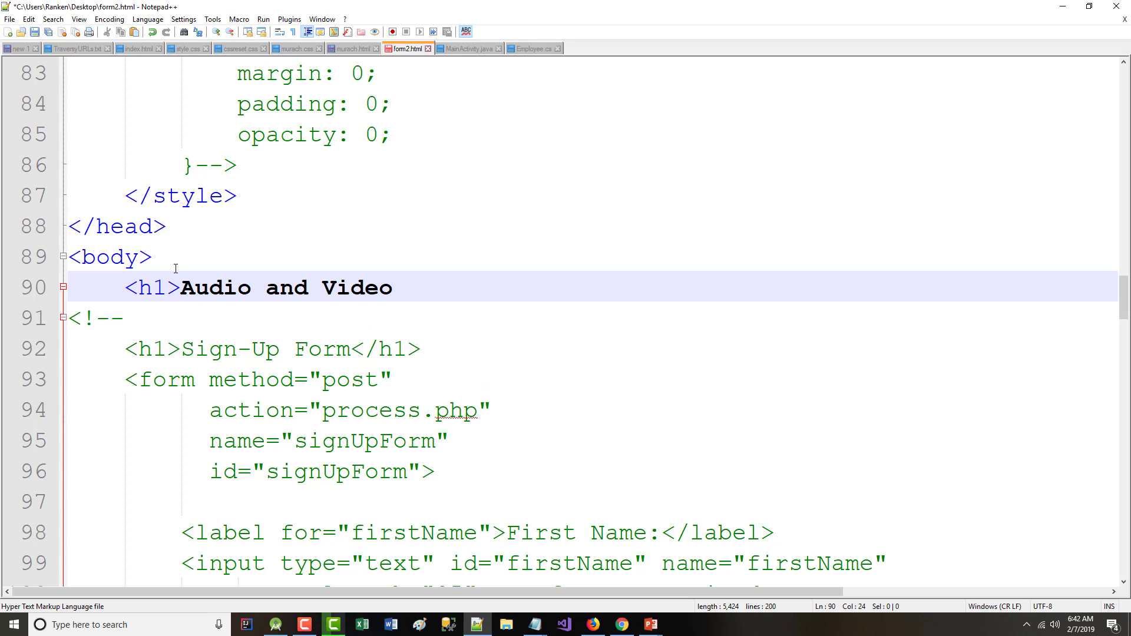
{"action": "type", "text": "</h1>"}
{"action": "key", "text": "ctrl+s"}
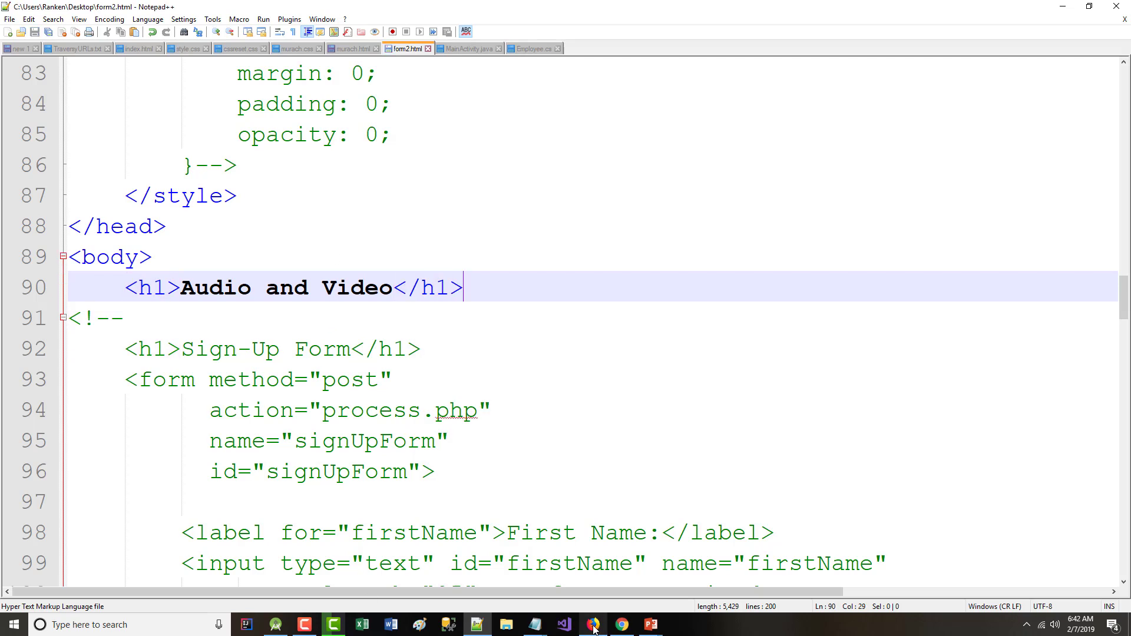
- Reload form2.html in Chrome to confirm only the new heading shows
{"action": "left_click", "coordinate": [621, 627]}
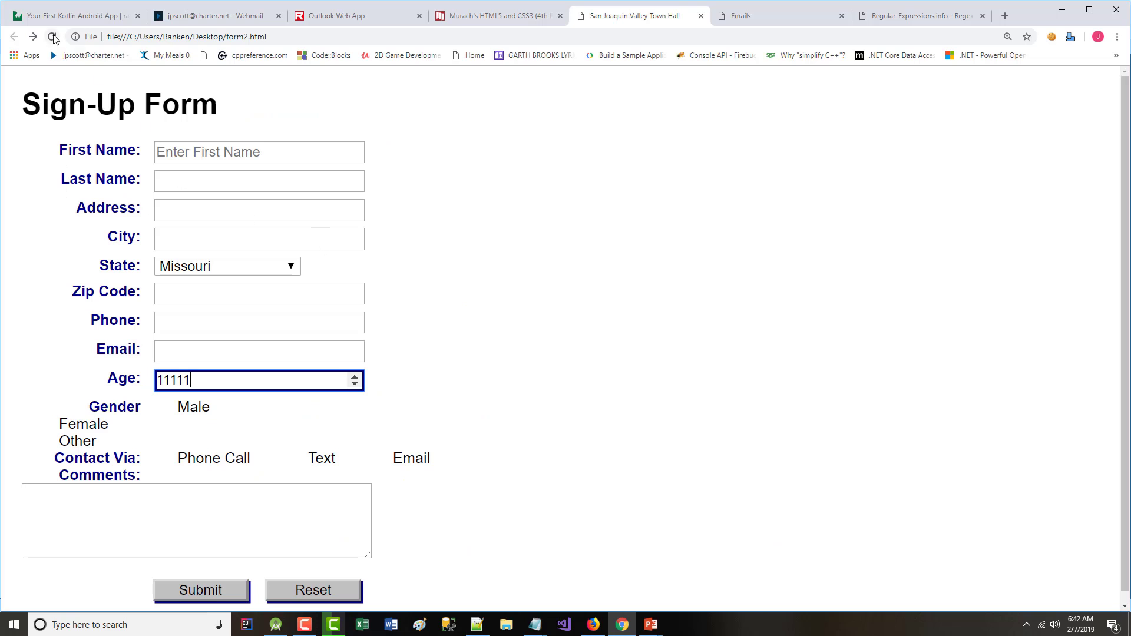
{"action": "left_click", "coordinate": [52, 37]}
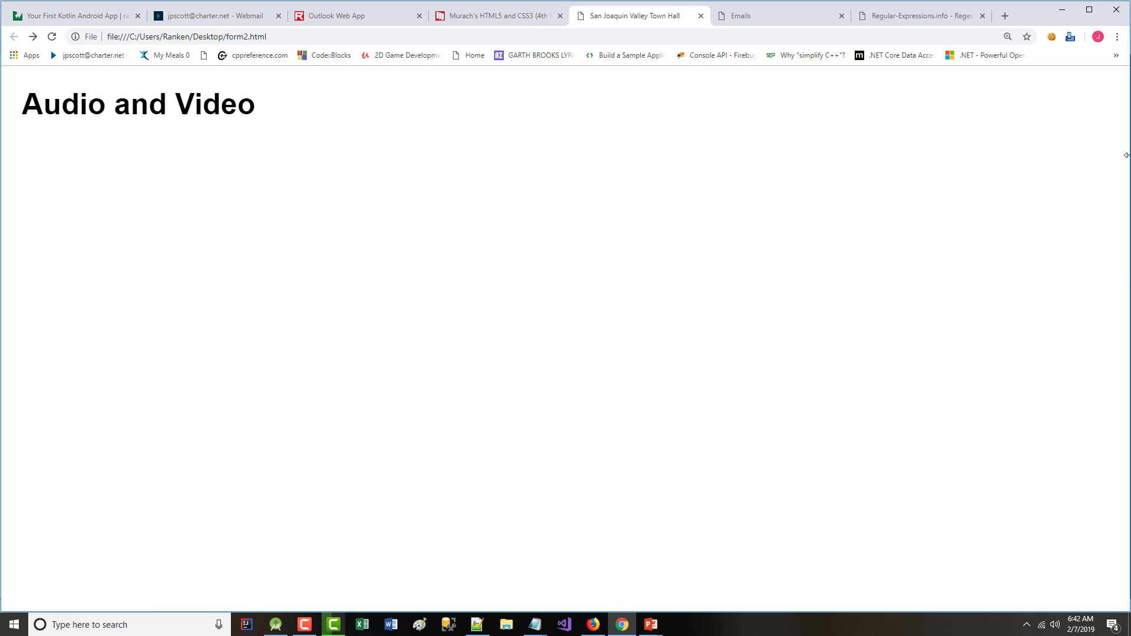
{"action": "left_click", "coordinate": [1062, 10]}
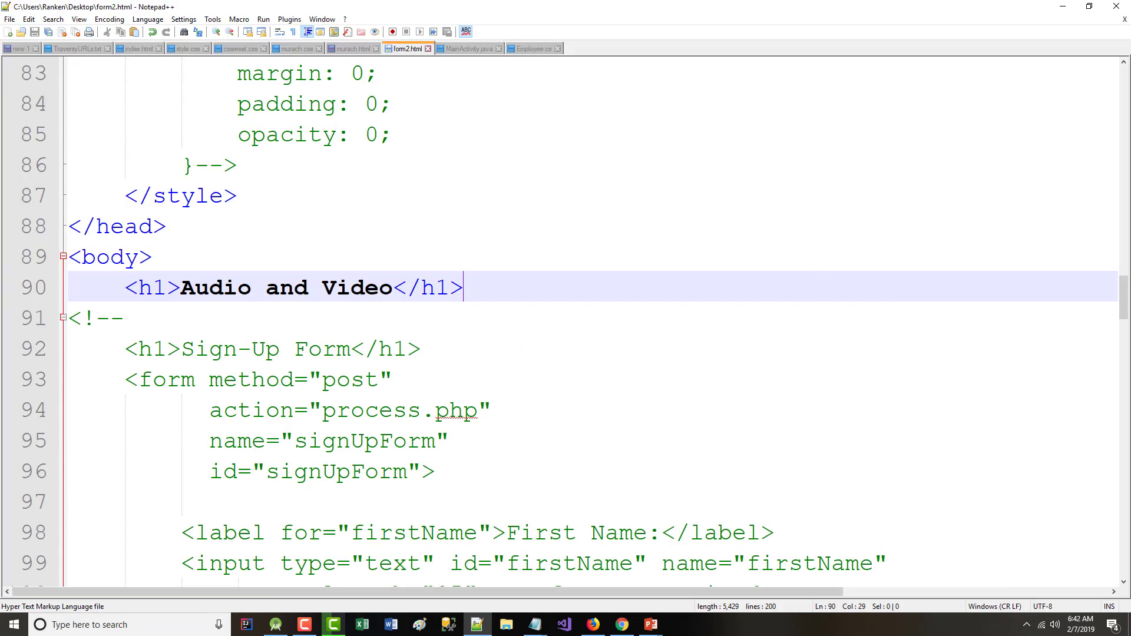
{"action": "left_click", "coordinate": [652, 625]}
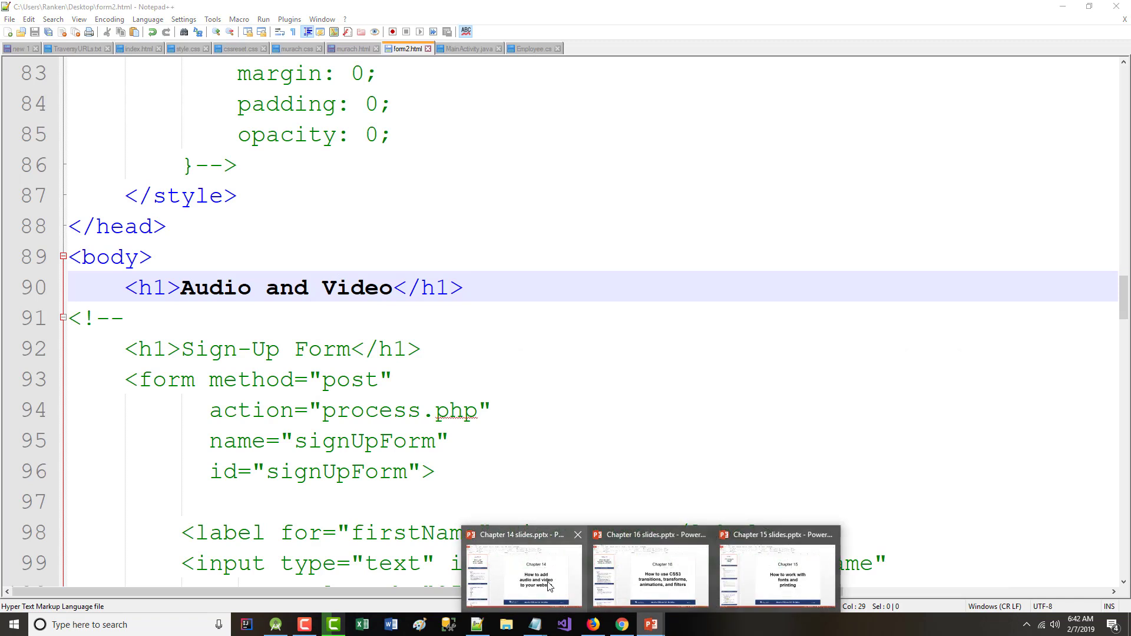
- Present the Chapter 14 deck from the current slide, advancing past the Objectives slide
{"action": "left_click", "coordinate": [551, 583]}
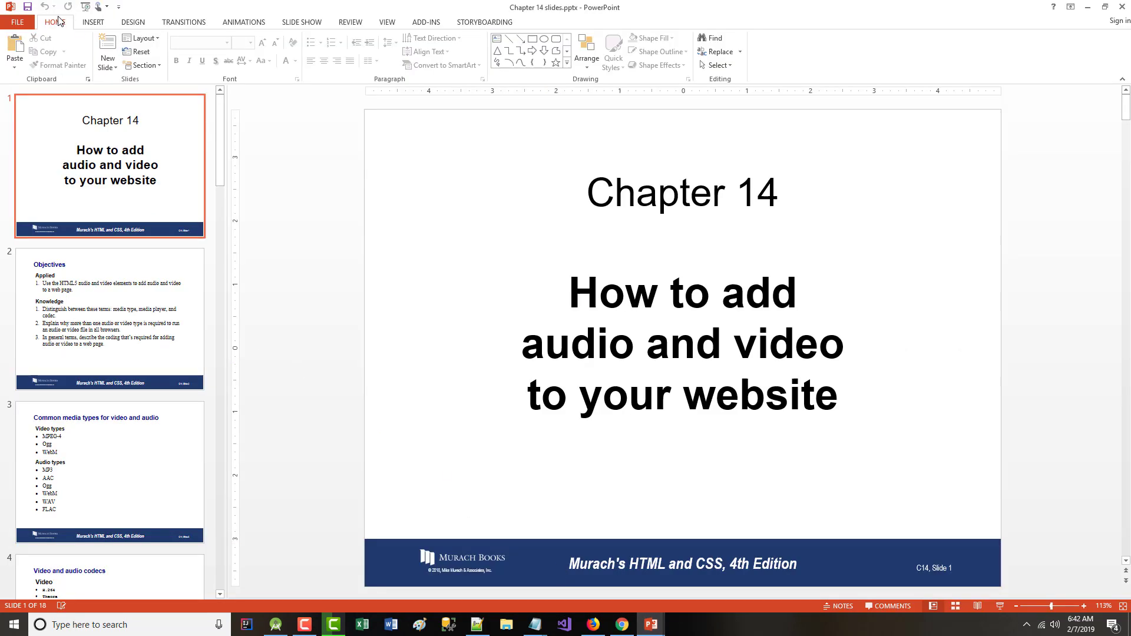
{"action": "left_click", "coordinate": [288, 23]}
{"action": "left_click", "coordinate": [70, 66]}
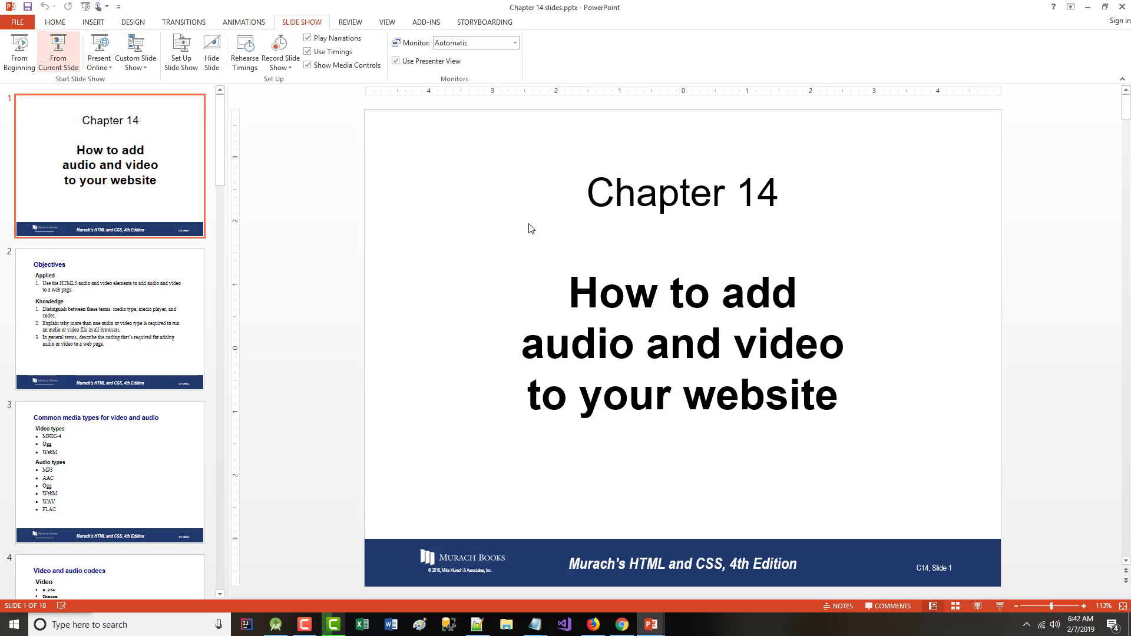
{"action": "left_click", "coordinate": [590, 253]}
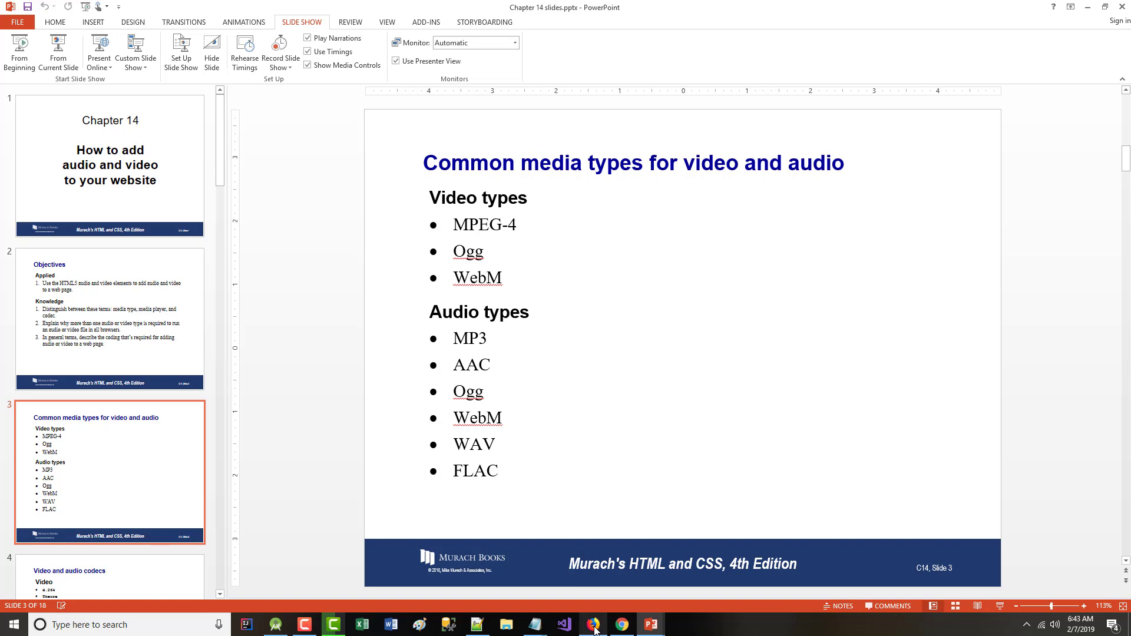
- Close the Emails and Regular-Expressions.info tabs and load caniuse.com in a new tab
{"action": "left_click", "coordinate": [622, 625]}
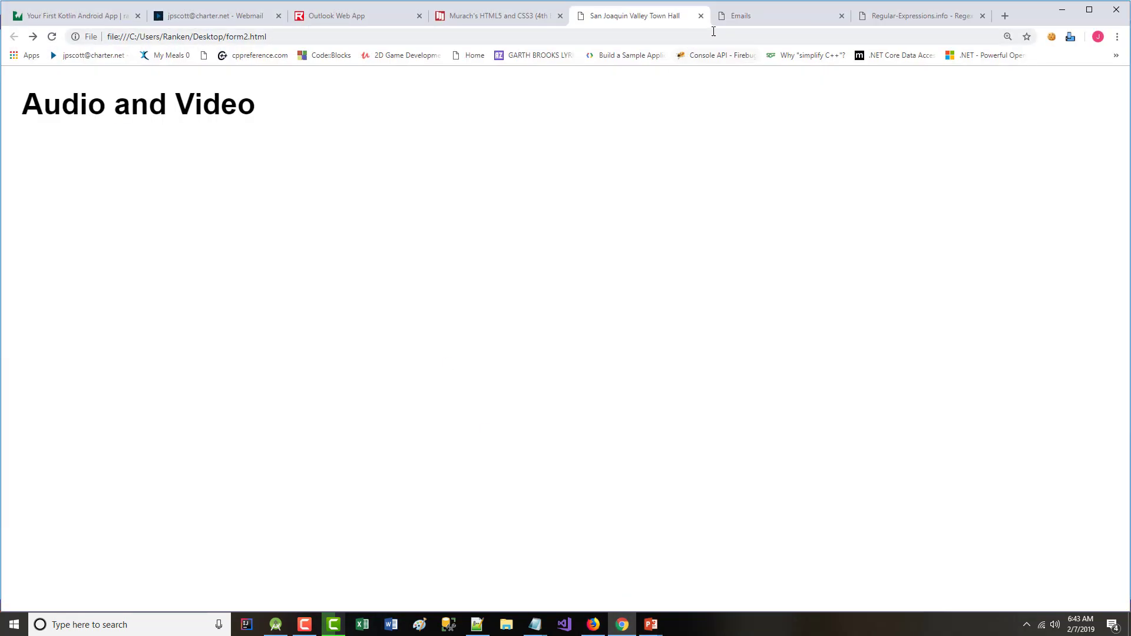
{"action": "left_click", "coordinate": [812, 25]}
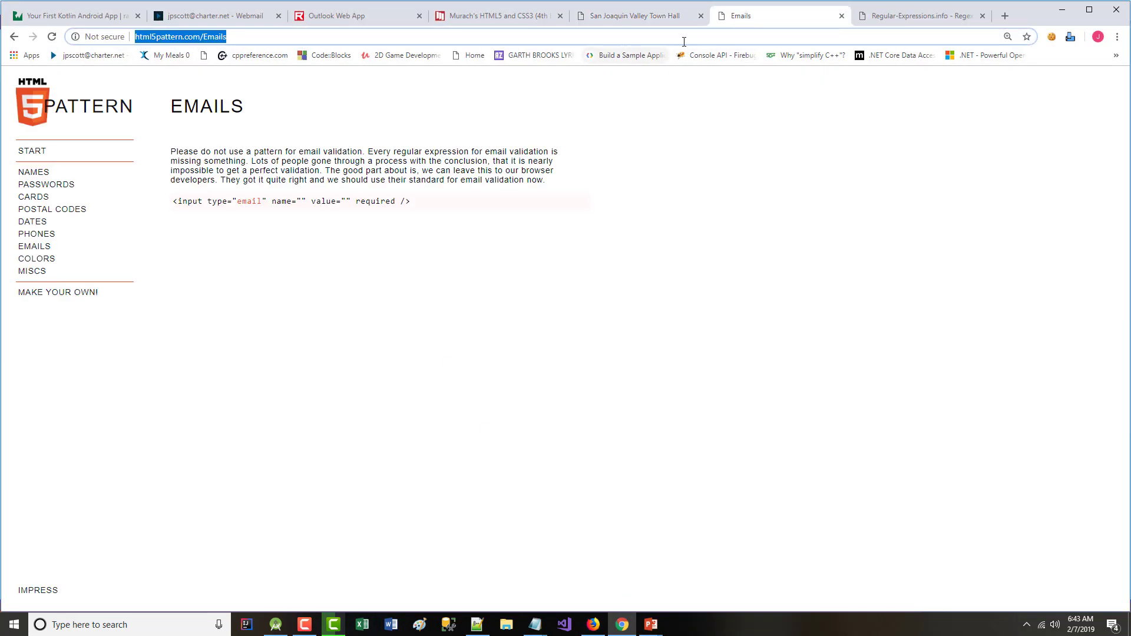
{"action": "left_click", "coordinate": [841, 16]}
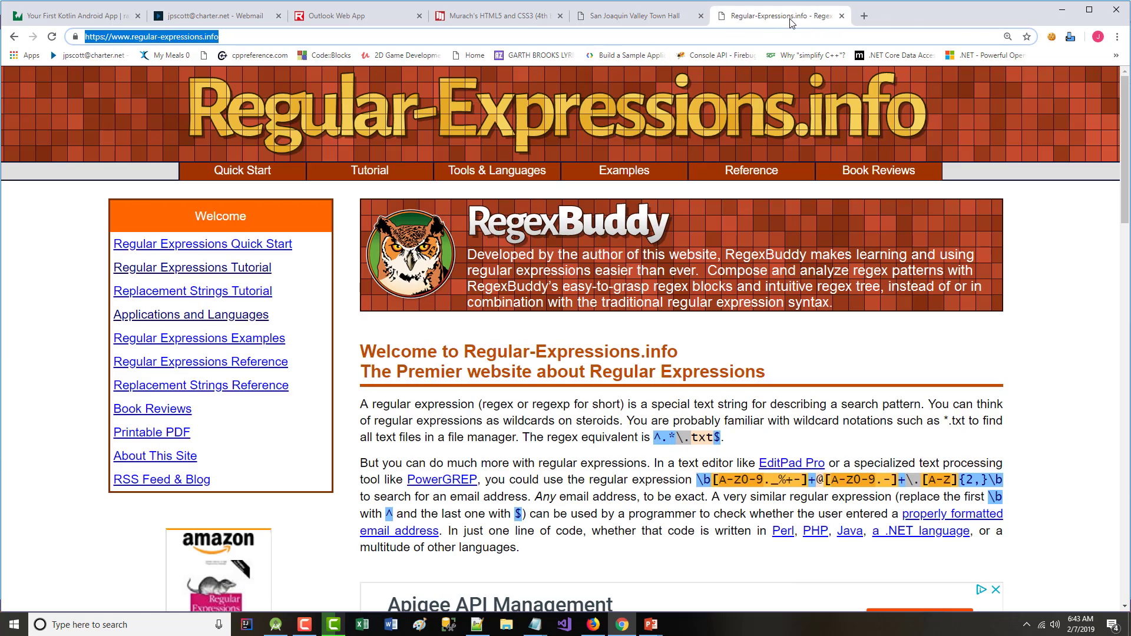
{"action": "left_click", "coordinate": [840, 16]}
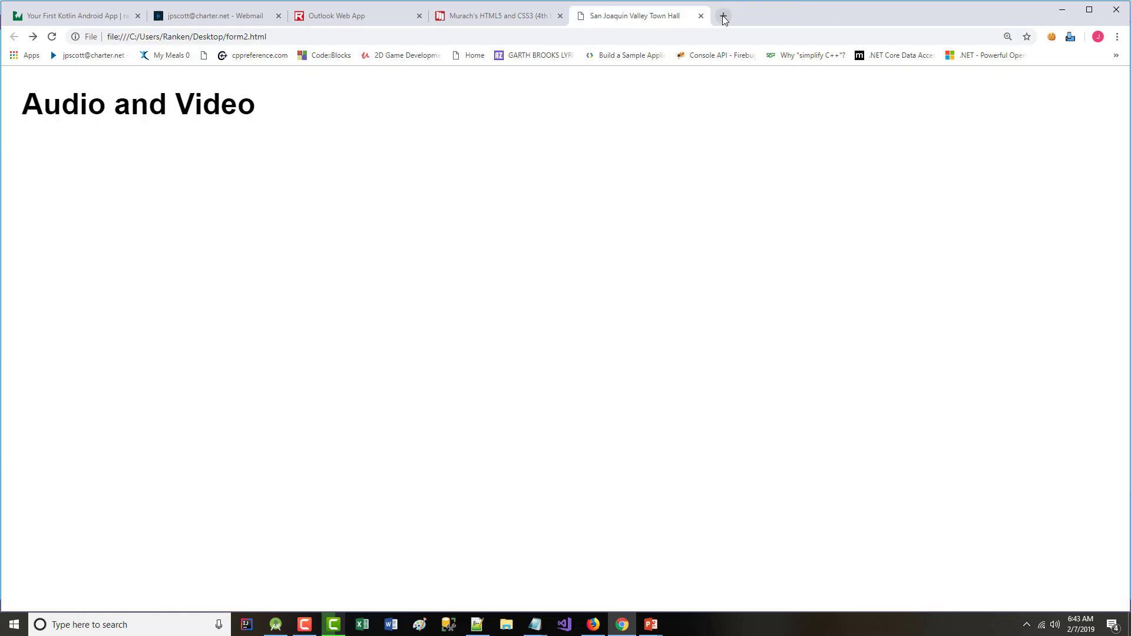
{"action": "left_click", "coordinate": [724, 16]}
{"action": "type", "text": "cani"}
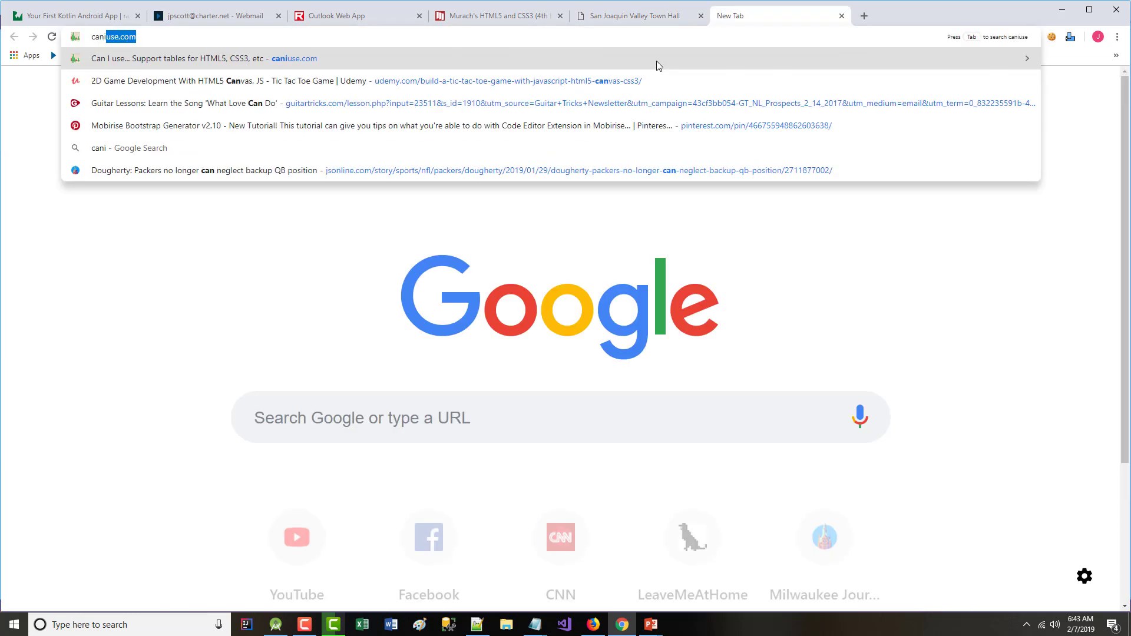
{"action": "type", "text": "use.co"}
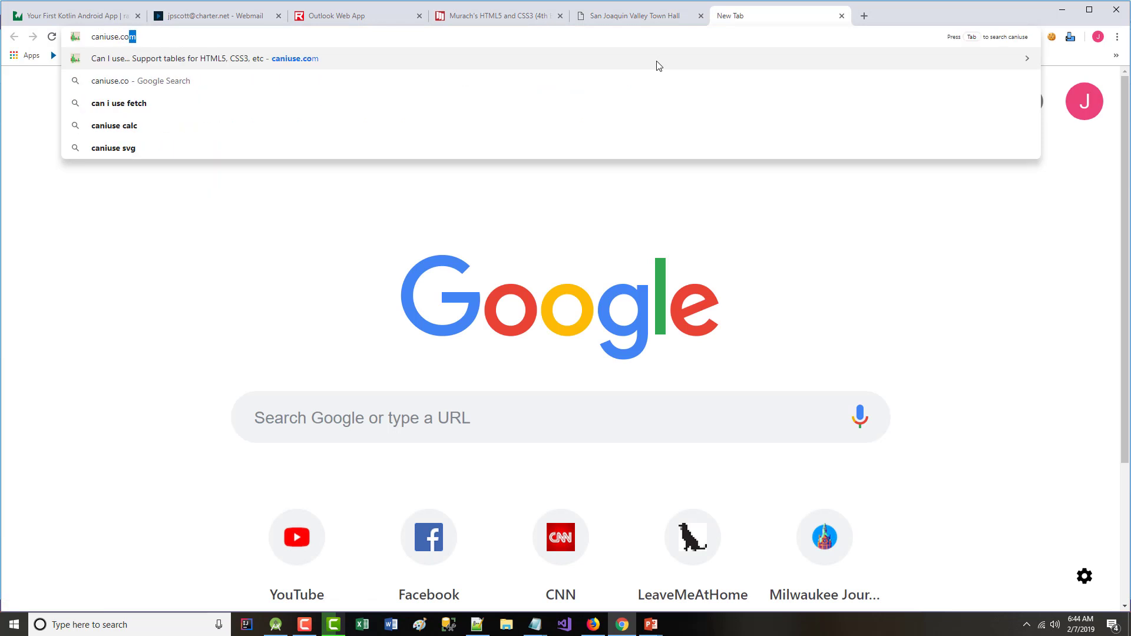
{"action": "key", "text": "Return"}
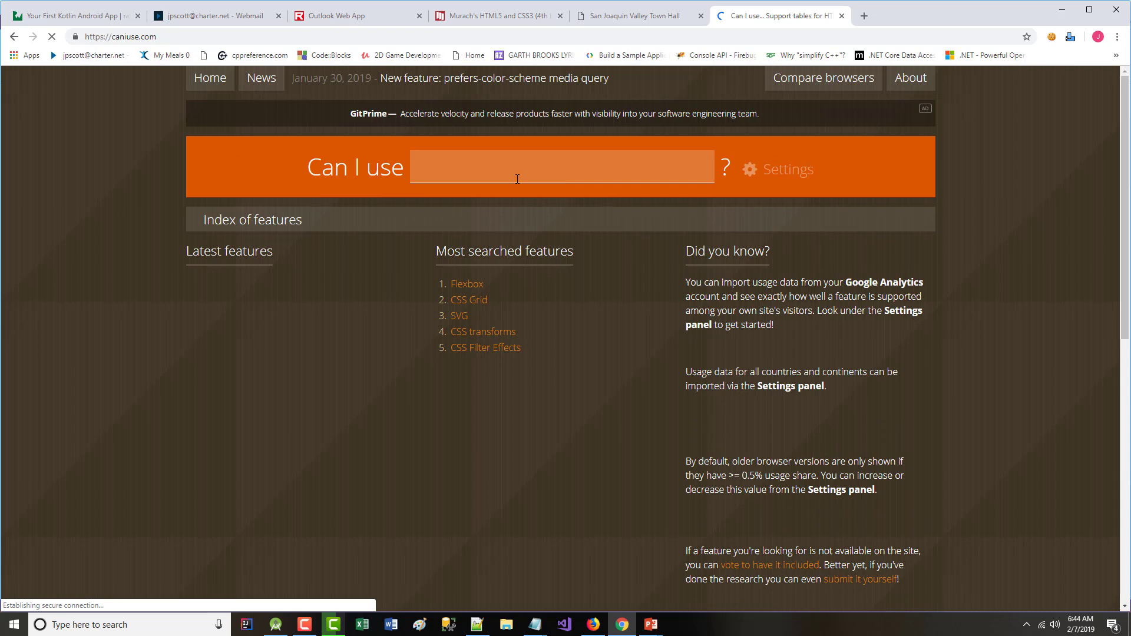
- Search Can I use for 'ogg', then replace the search with 'mp3'
{"action": "type", "text": "o"}
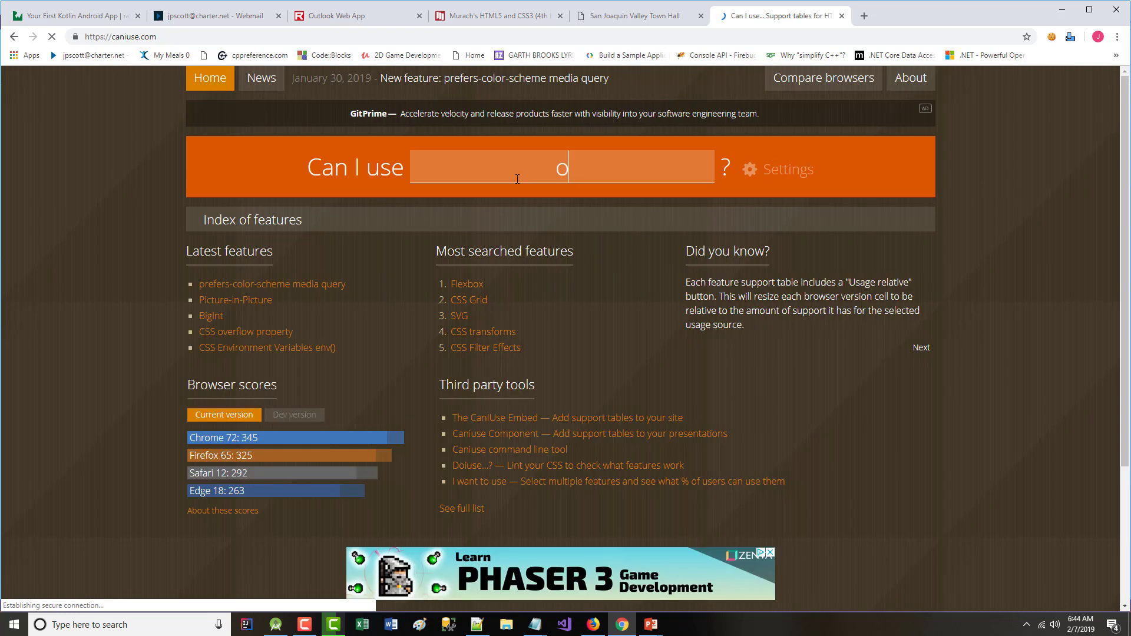
{"action": "type", "text": "gg"}
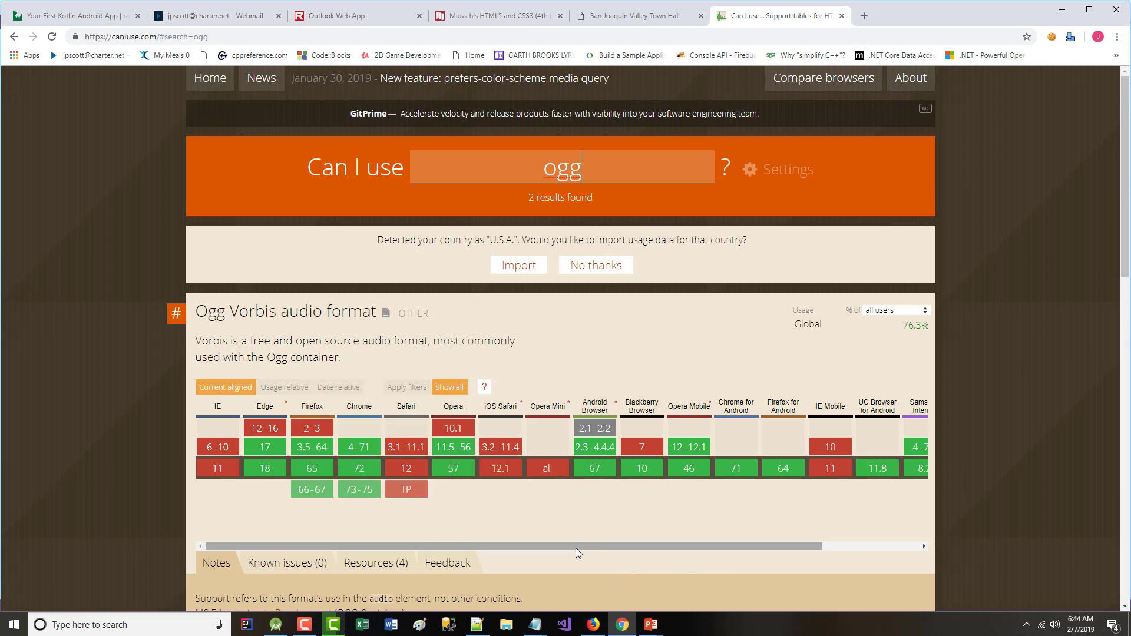
{"action": "mouse_move", "coordinate": [576, 545]}
{"action": "left_mouse_down"}
{"action": "mouse_move", "coordinate": [719, 547]}
{"action": "mouse_move", "coordinate": [558, 545]}
{"action": "left_mouse_up"}
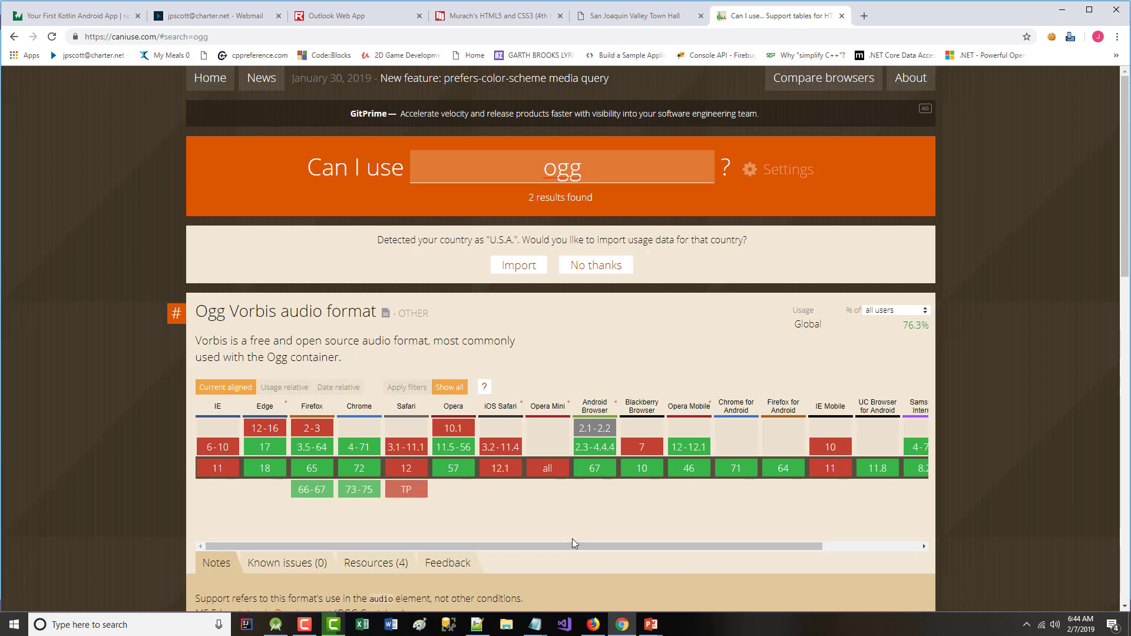
{"action": "key", "text": "BackSpace"}
{"action": "key", "text": "BackSpace"}
{"action": "key", "text": "BackSpace"}
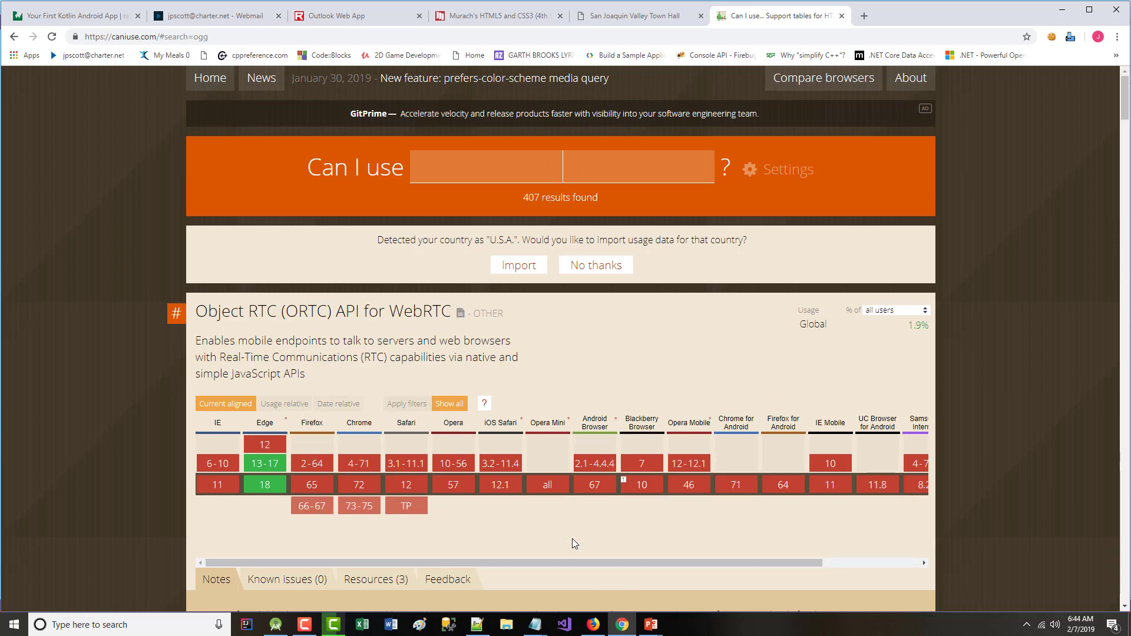
{"action": "type", "text": "mp"}
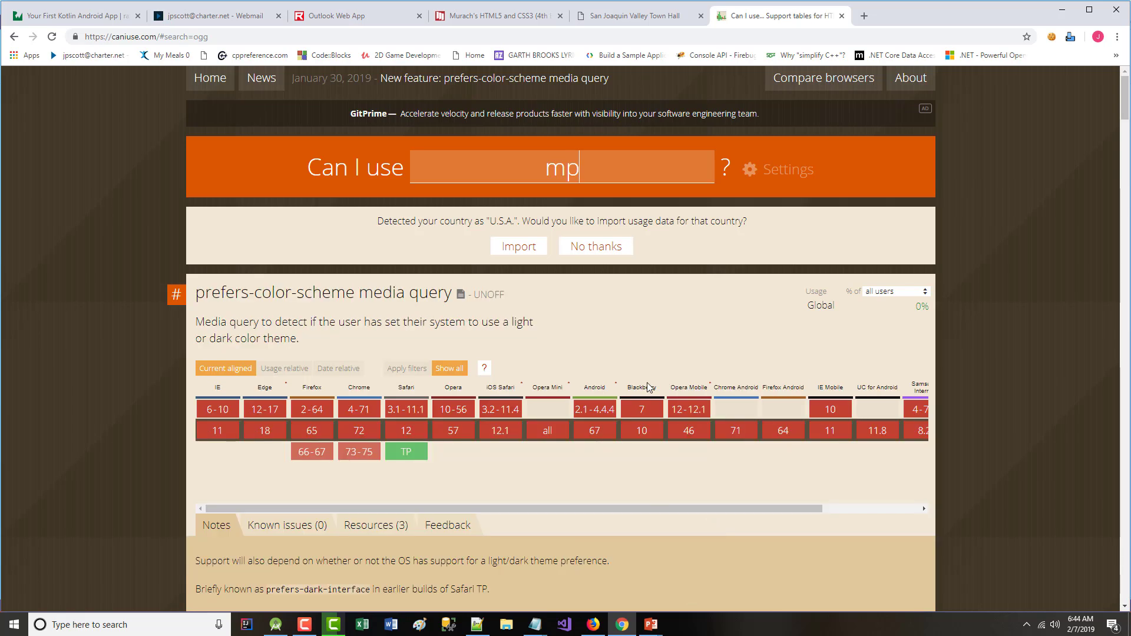
{"action": "type", "text": "3"}
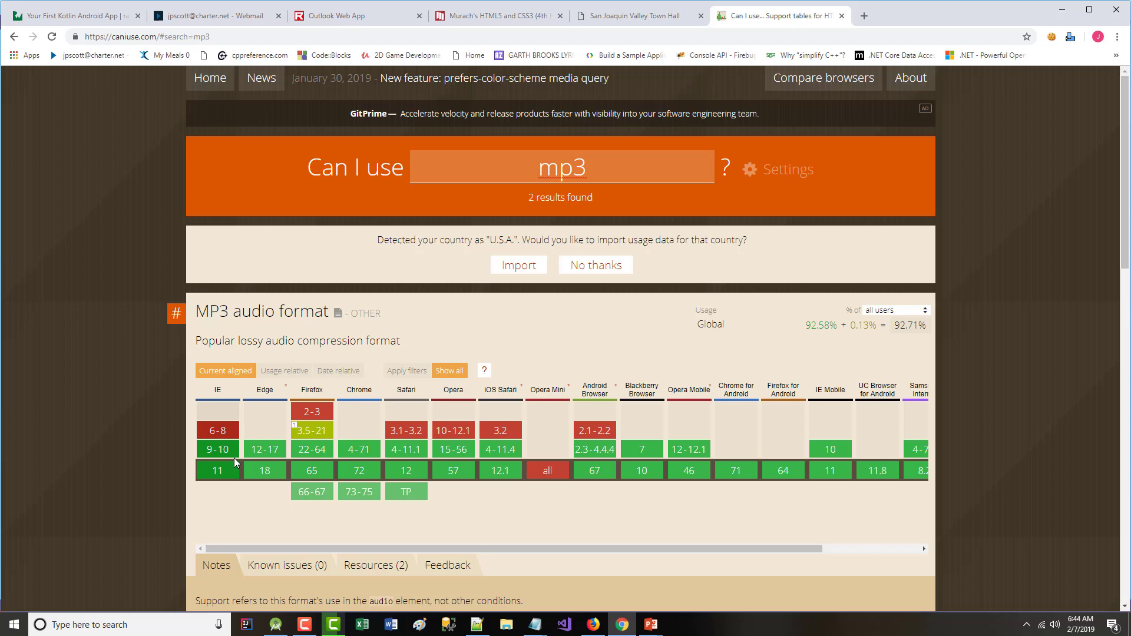
- Change the Can I use search from 'mp3' to 'mp4' to show MPEG-4/H.264 support
{"action": "left_click_drag", "start_coordinate": [637, 545], "coordinate": [560, 511]}
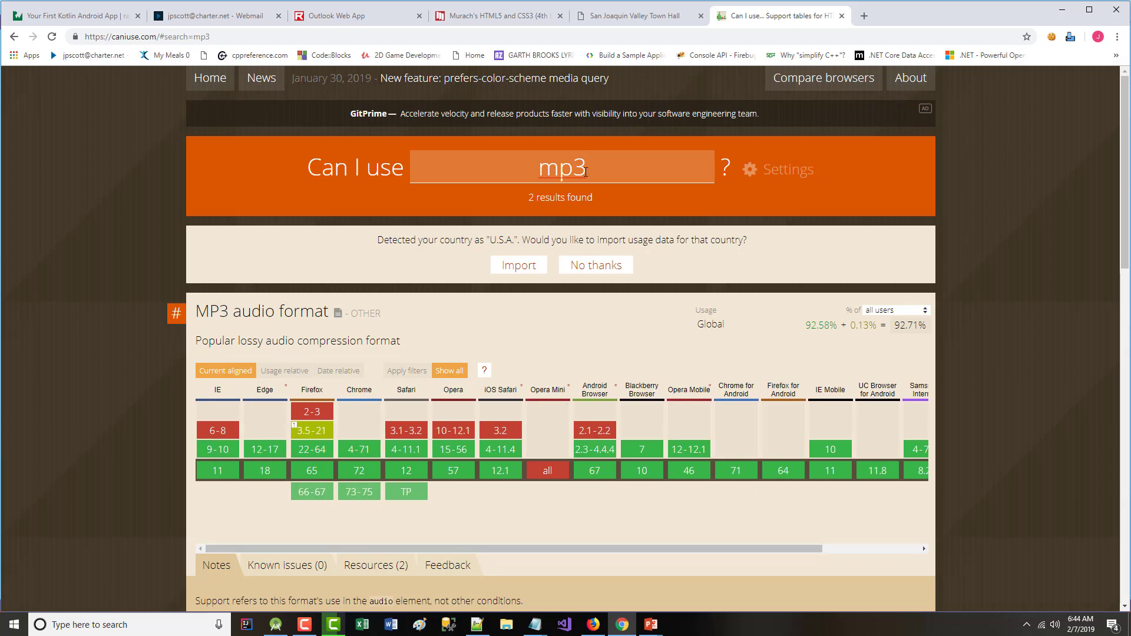
{"action": "key", "text": "BackSpace"}
{"action": "type", "text": "4"}
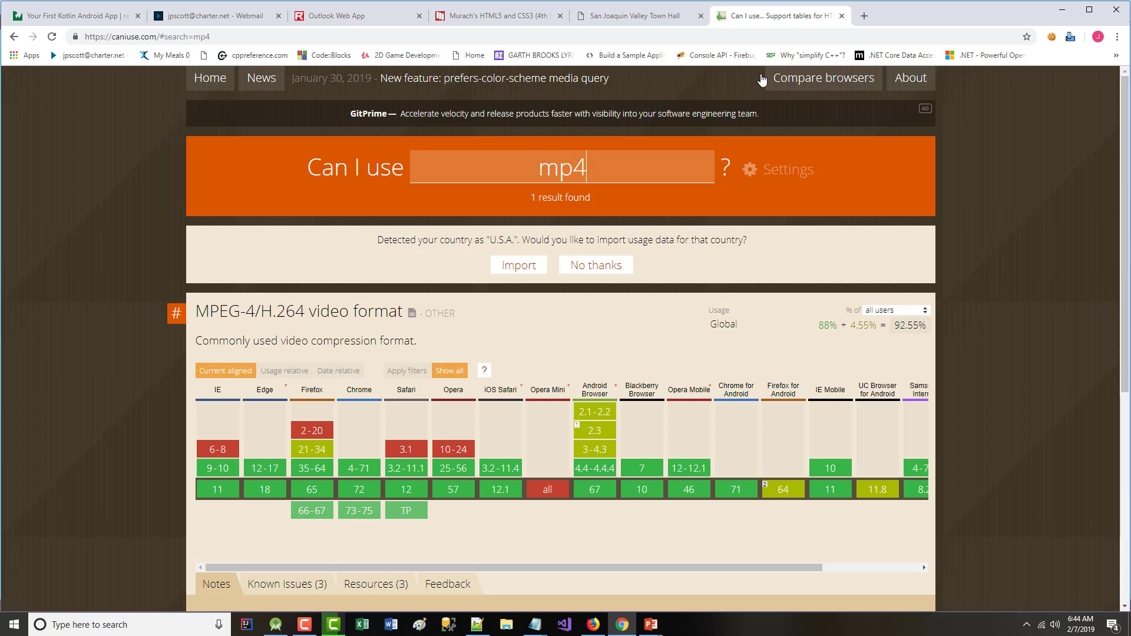
- Minimize Chrome and return to the slides to reach slide 8, 'The object and param elements'
{"action": "left_click", "coordinate": [1062, 10]}
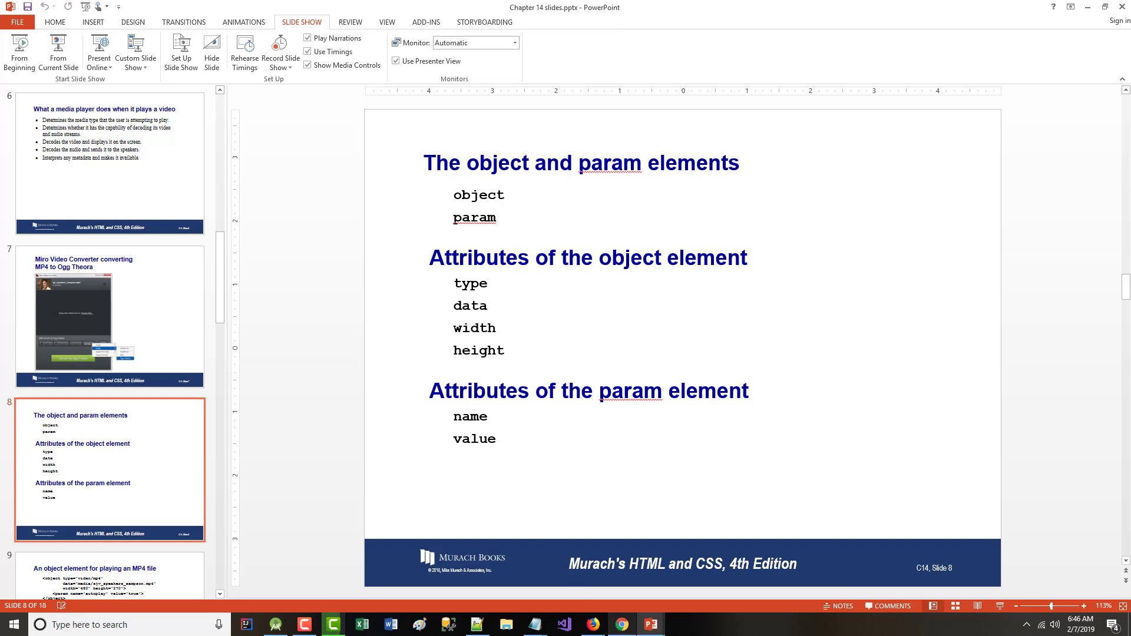
- Go to youtube.com and open the House Dems Are Launching Investigations video
{"action": "left_click", "coordinate": [621, 625]}
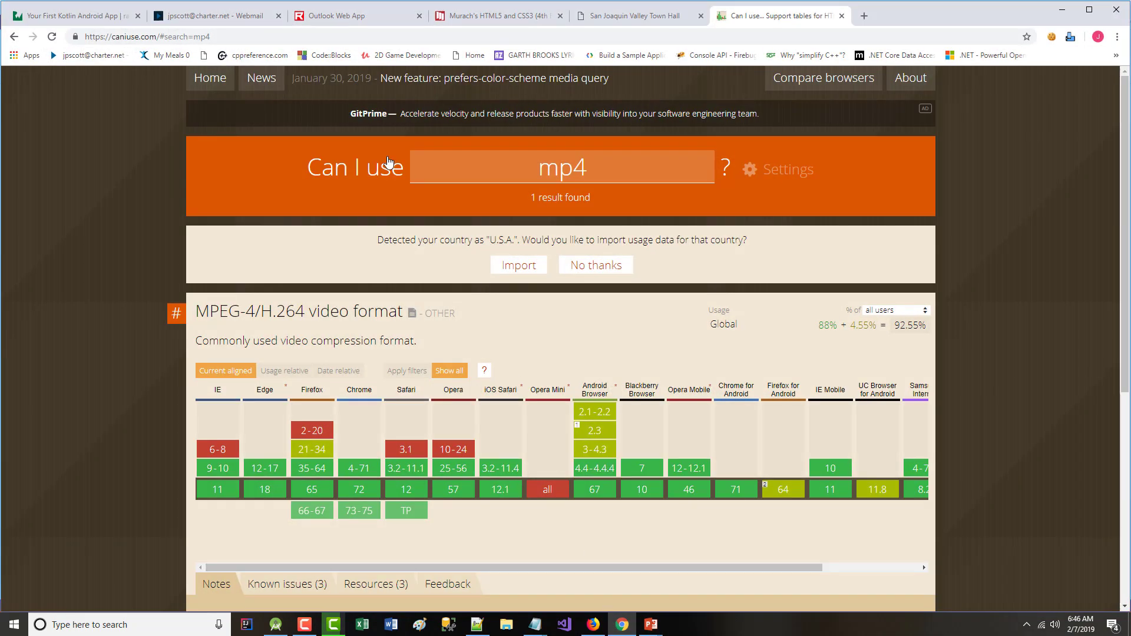
{"action": "left_click", "coordinate": [425, 37]}
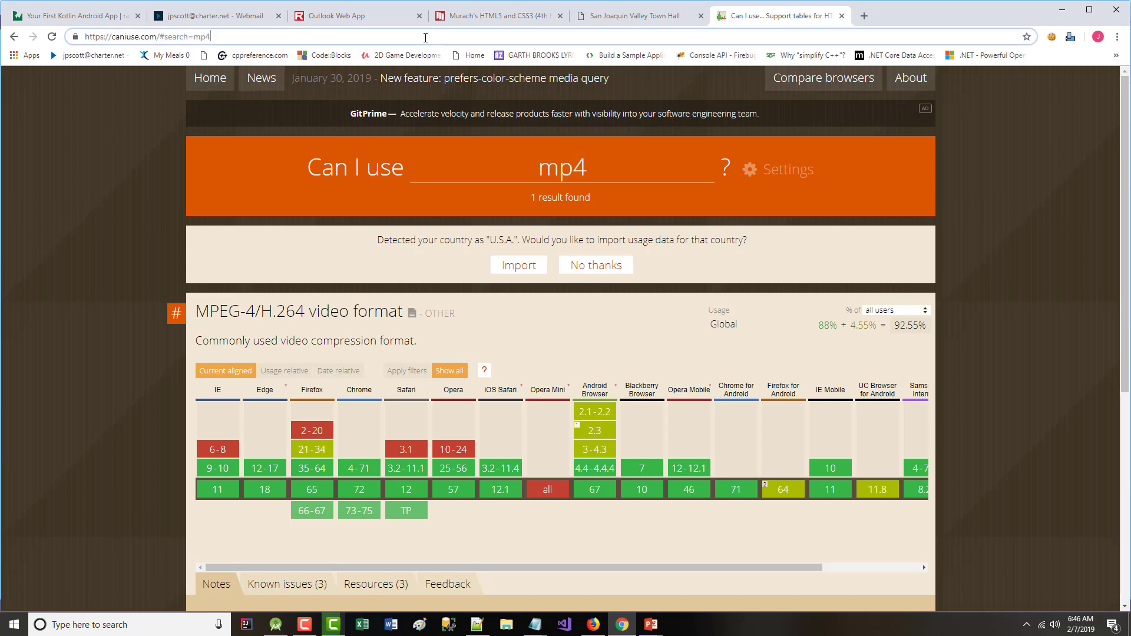
{"action": "key", "text": "BackSpace"}
{"action": "key", "text": "BackSpace"}
{"action": "key", "text": "BackSpace"}
{"action": "key", "text": "BackSpace"}
{"action": "key", "text": "BackSpace"}
{"action": "key", "text": "BackSpace"}
{"action": "key", "text": "BackSpace"}
{"action": "key", "text": "BackSpace"}
{"action": "key", "text": "BackSpace"}
{"action": "key", "text": "BackSpace"}
{"action": "key", "text": "BackSpace"}
{"action": "key", "text": "BackSpace"}
{"action": "key", "text": "BackSpace"}
{"action": "key", "text": "BackSpace"}
{"action": "key", "text": "BackSpace"}
{"action": "key", "text": "BackSpace"}
{"action": "key", "text": "BackSpace"}
{"action": "key", "text": "BackSpace"}
{"action": "key", "text": "BackSpace"}
{"action": "key", "text": "BackSpace"}
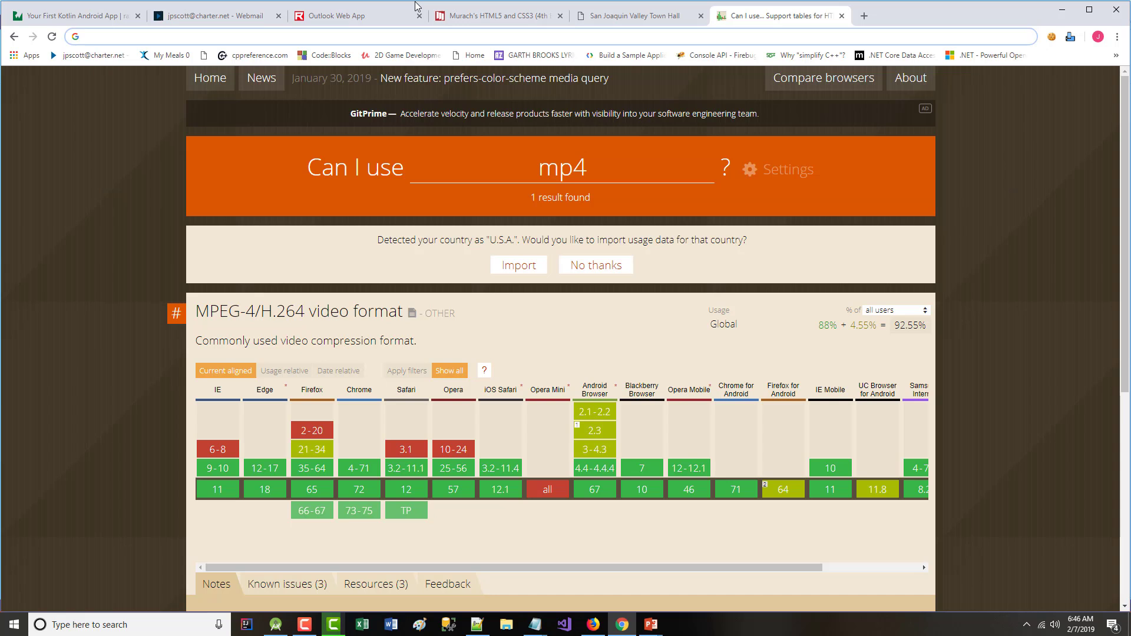
{"action": "type", "text": "youtube.com"}
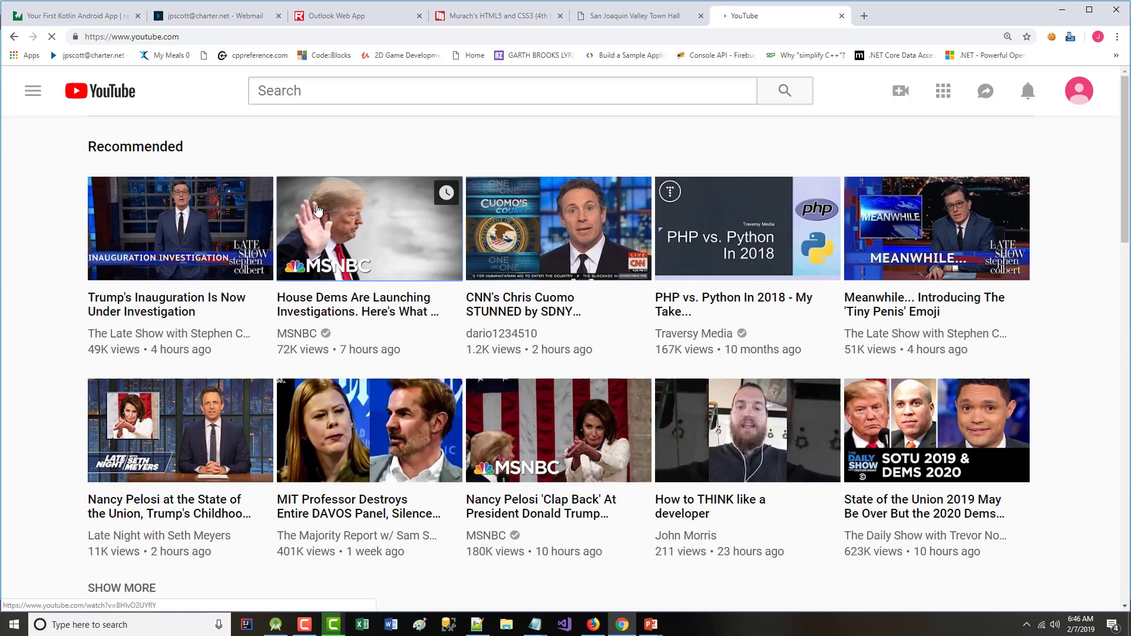
{"action": "mouse_move", "coordinate": [317, 252]}
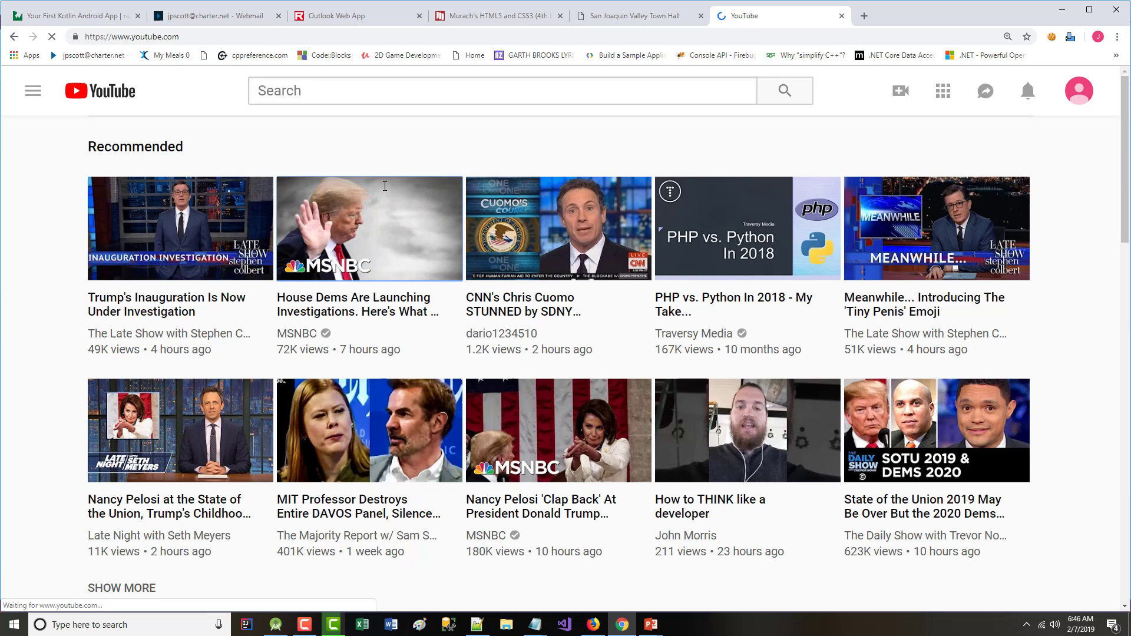
{"action": "left_click", "coordinate": [394, 243]}
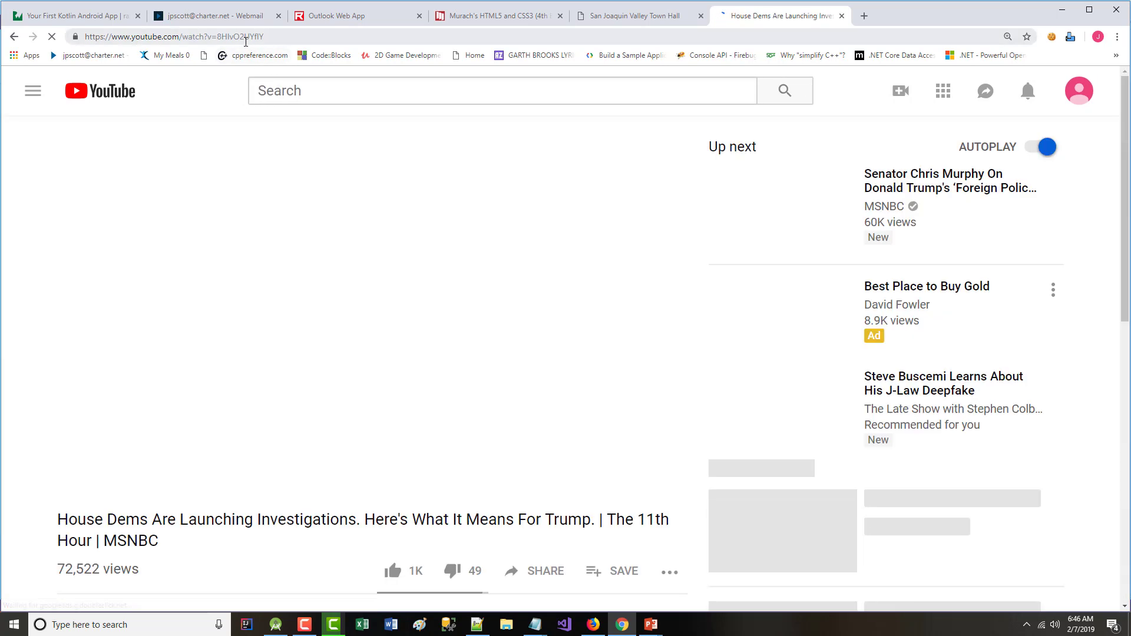
- Select the video's web address and pause the advert on the watch page
{"action": "left_click", "coordinate": [243, 43]}
{"action": "key", "text": "ctrl+c"}
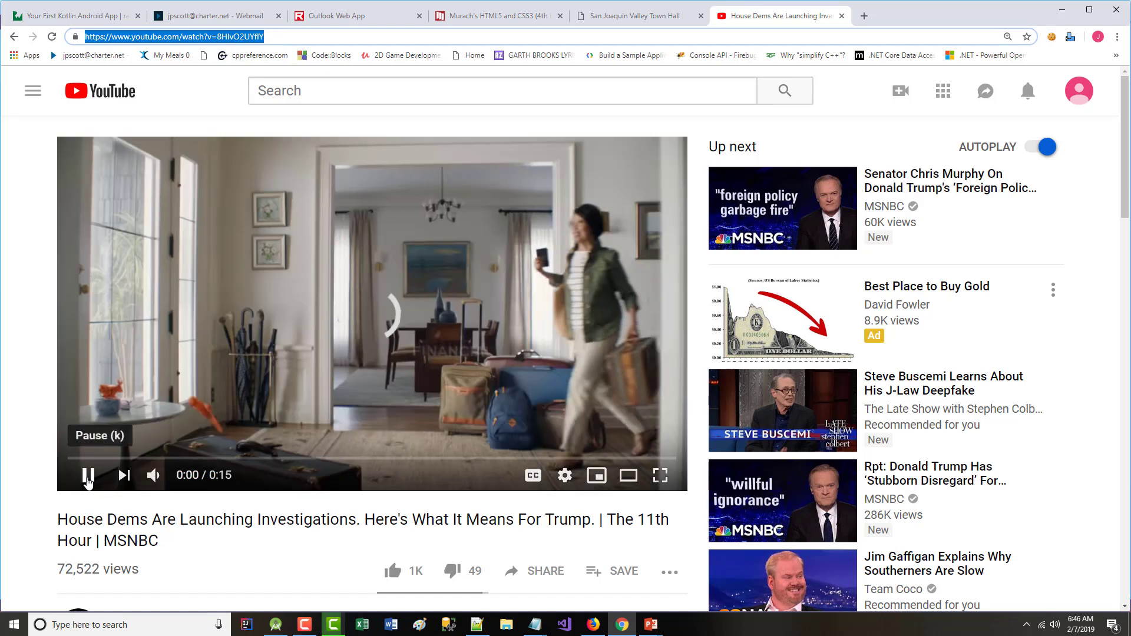
{"action": "key", "text": "space"}
{"action": "left_click", "coordinate": [1061, 12]}
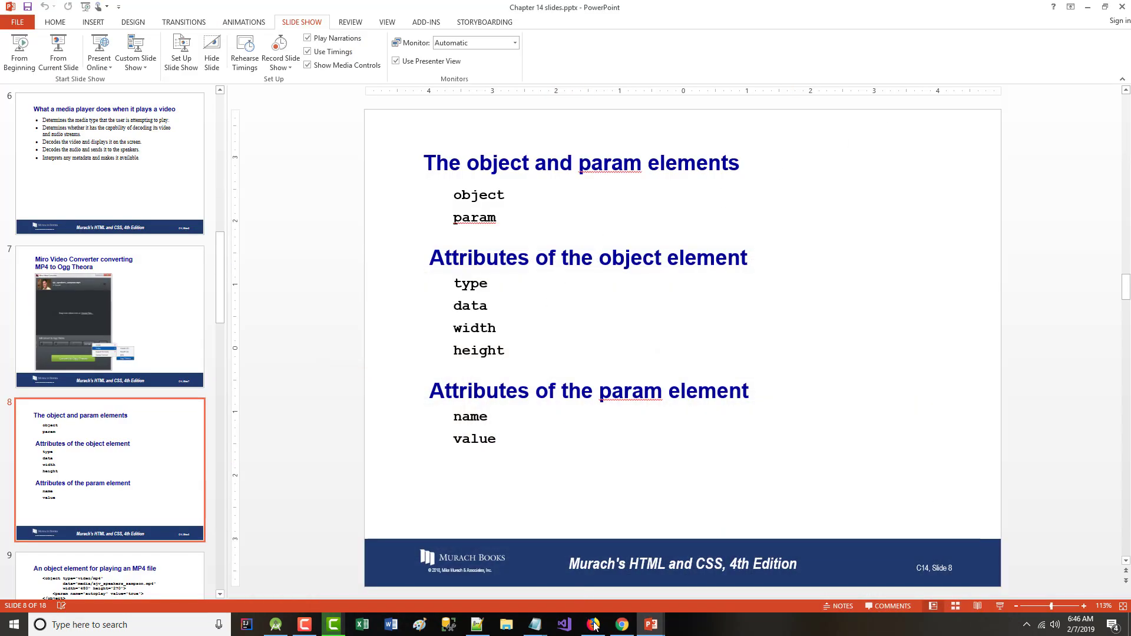
{"action": "mouse_move", "coordinate": [622, 624]}
{"action": "left_click", "coordinate": [567, 571]}
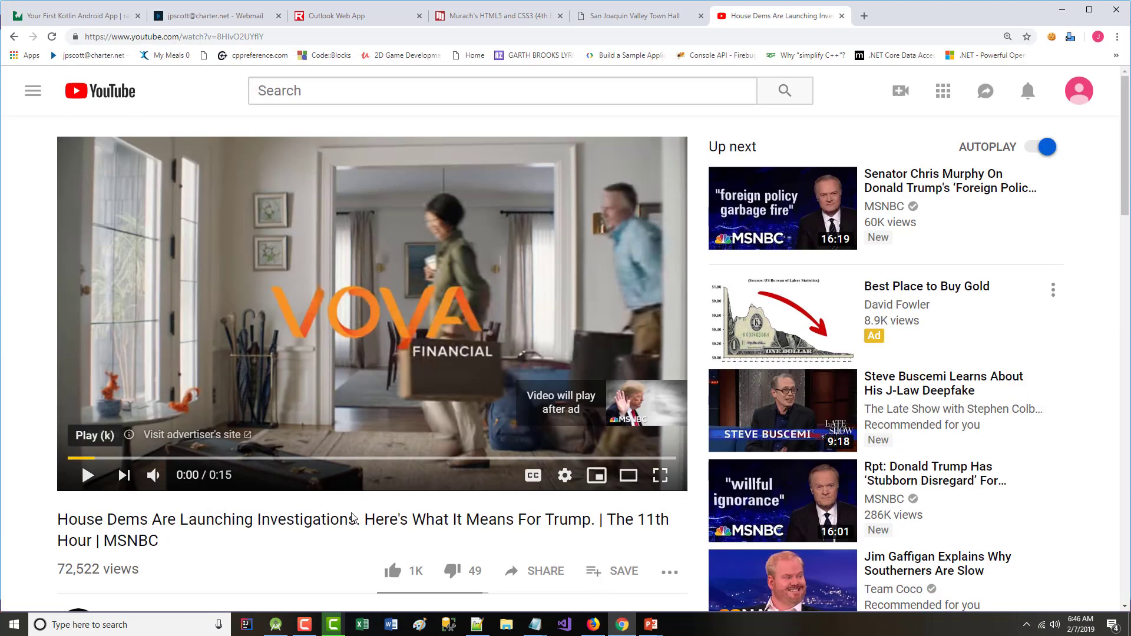
- Add a link to the pasted YouTube URL labelled 'President Trump video' under the heading and save
{"action": "left_click", "coordinate": [478, 626]}
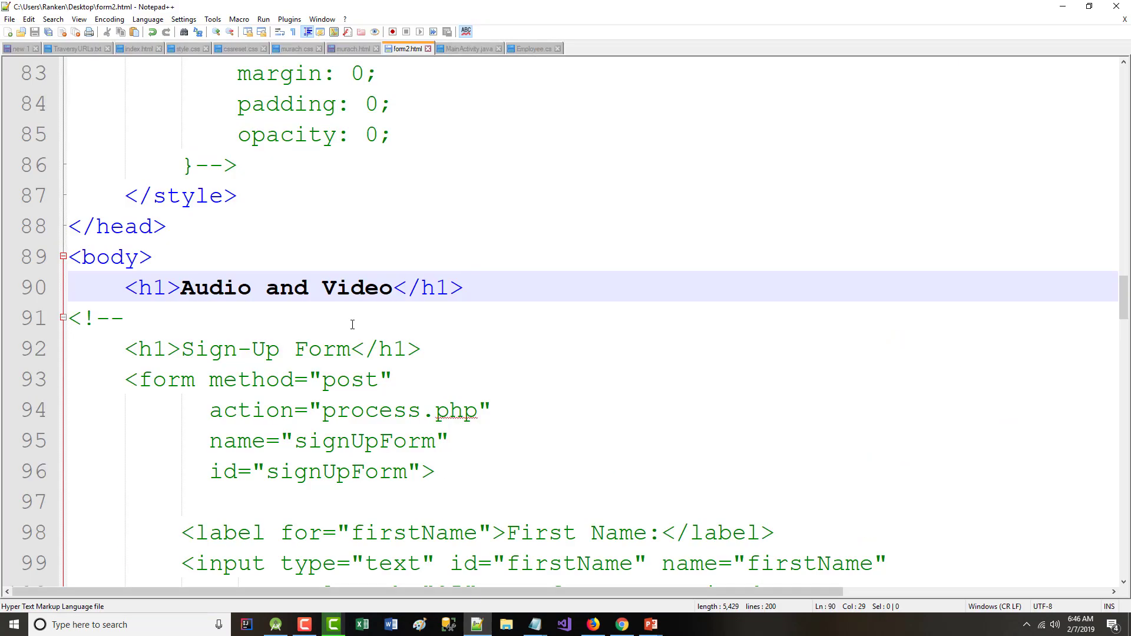
{"action": "key", "text": "Return"}
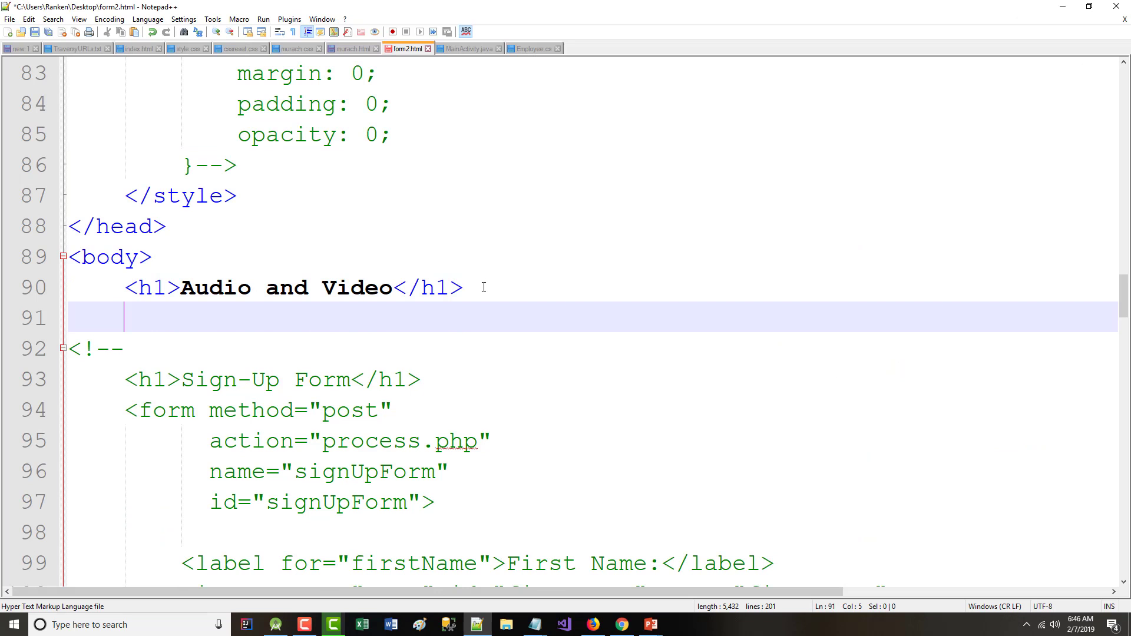
{"action": "type", "text": "<a h"}
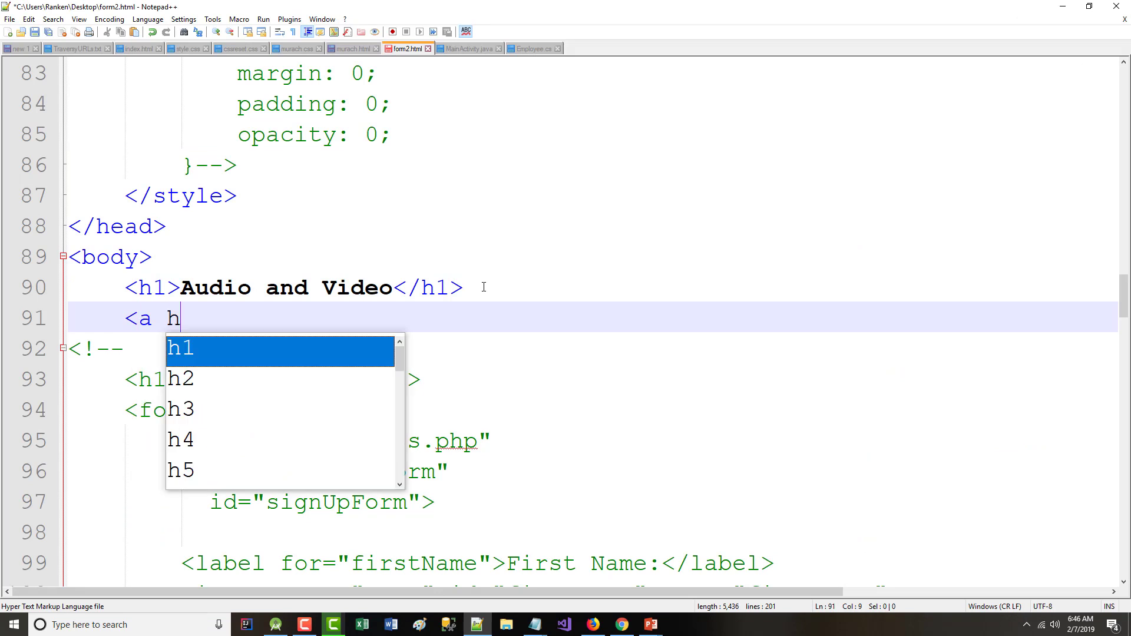
{"action": "type", "text": "ref=\""}
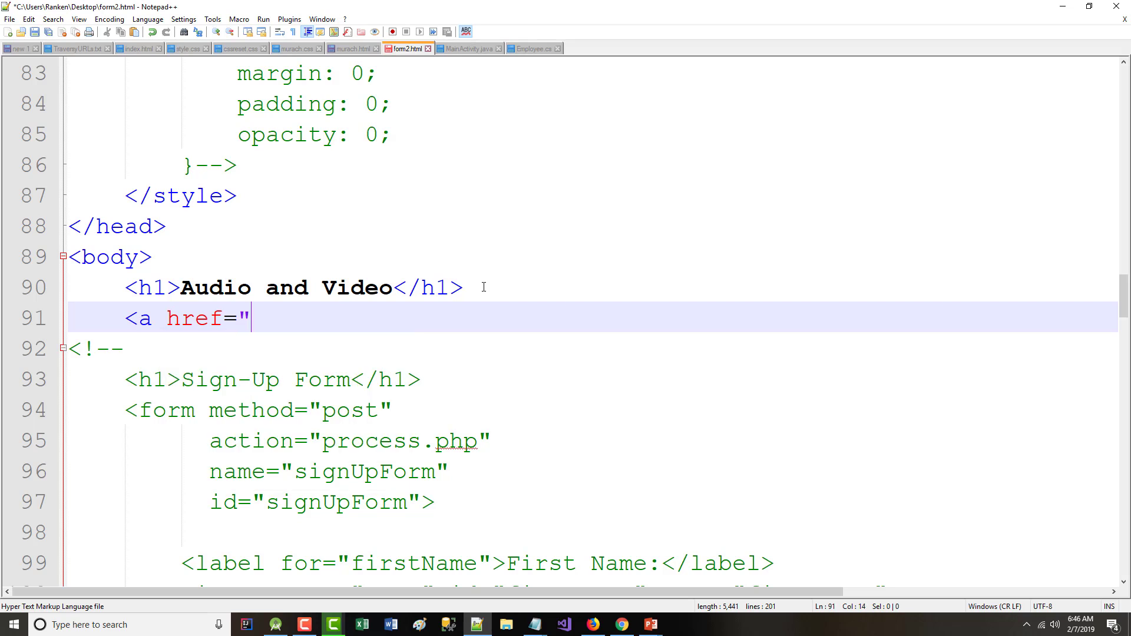
{"action": "key", "text": "ctrl+v"}
{"action": "type", "text": "\""}
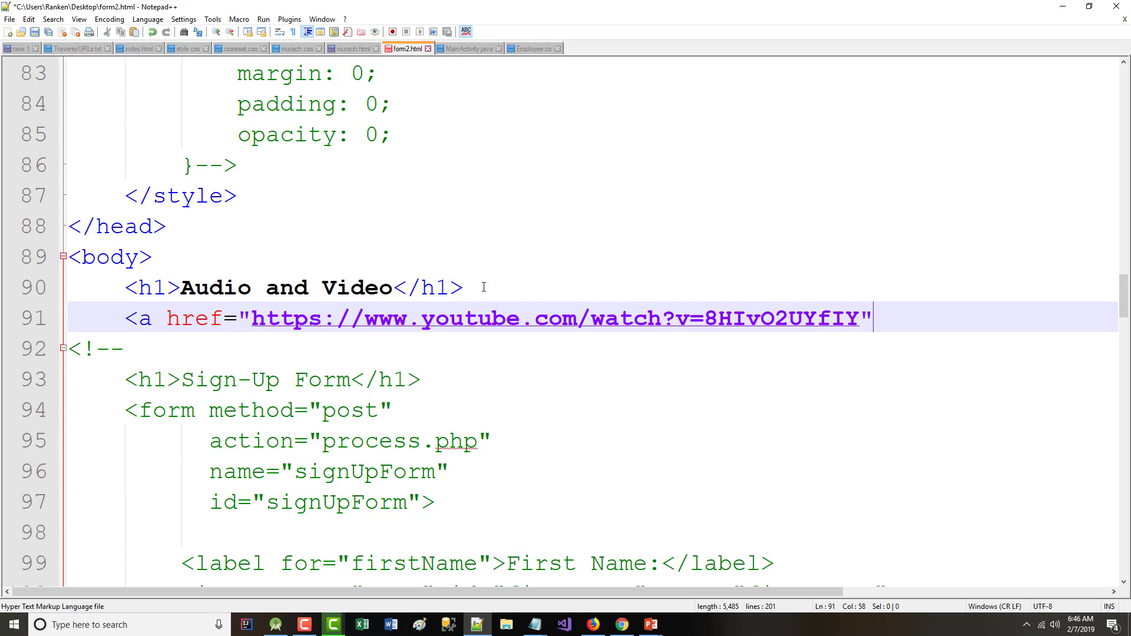
{"action": "type", "text": ">T"}
{"action": "key", "text": "BackSpace"}
{"action": "type", "text": "Presiden"}
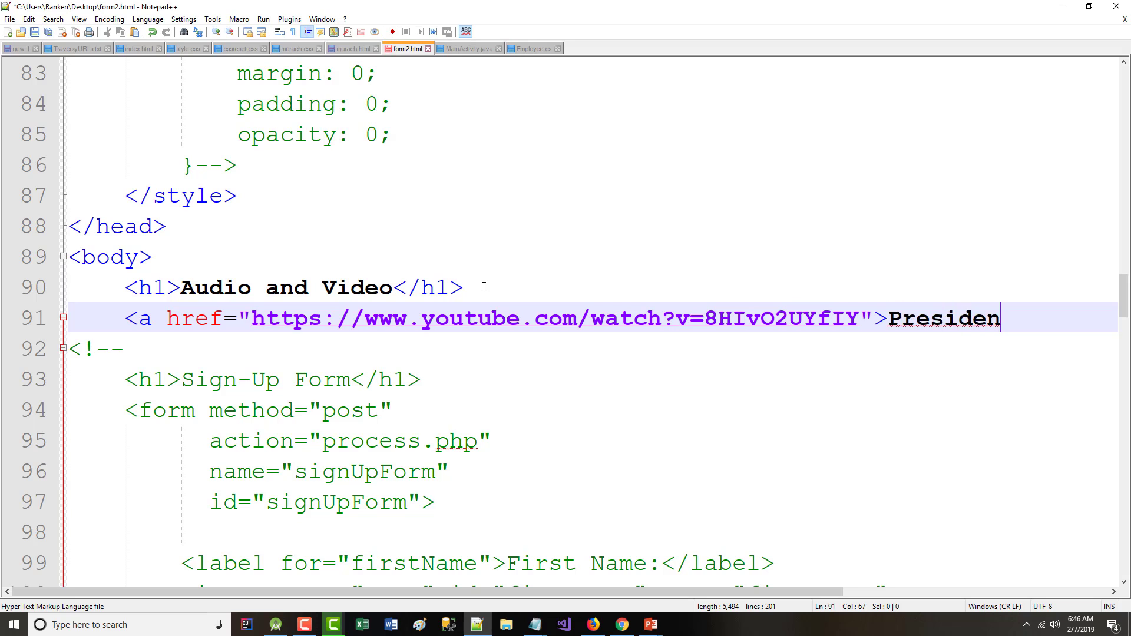
{"action": "type", "text": "t Trum"}
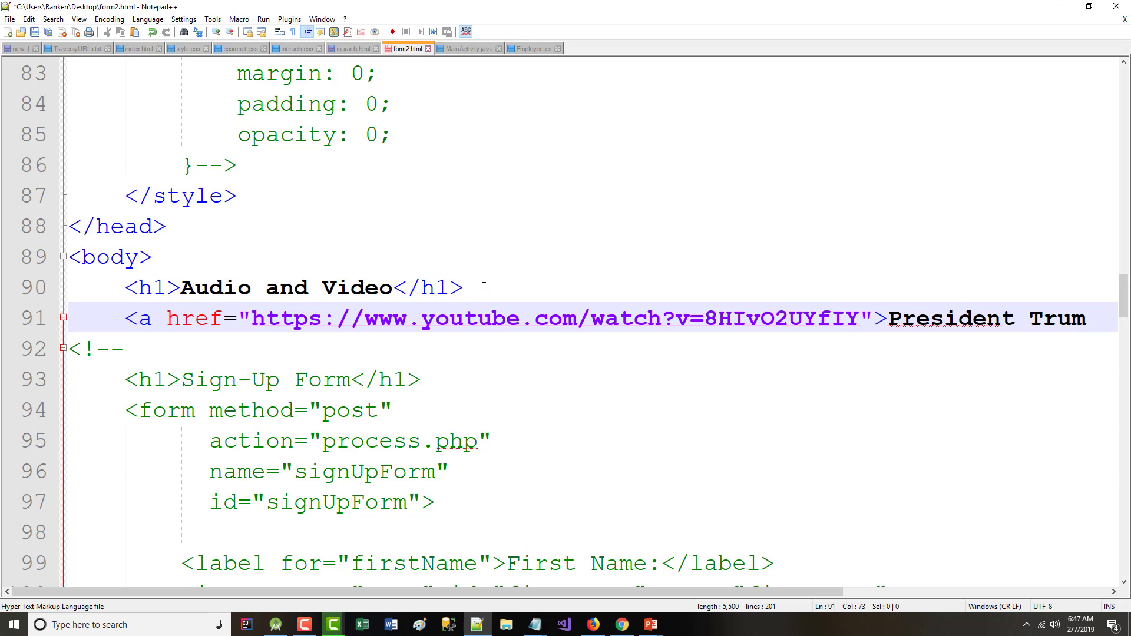
{"action": "type", "text": "p video<.a"}
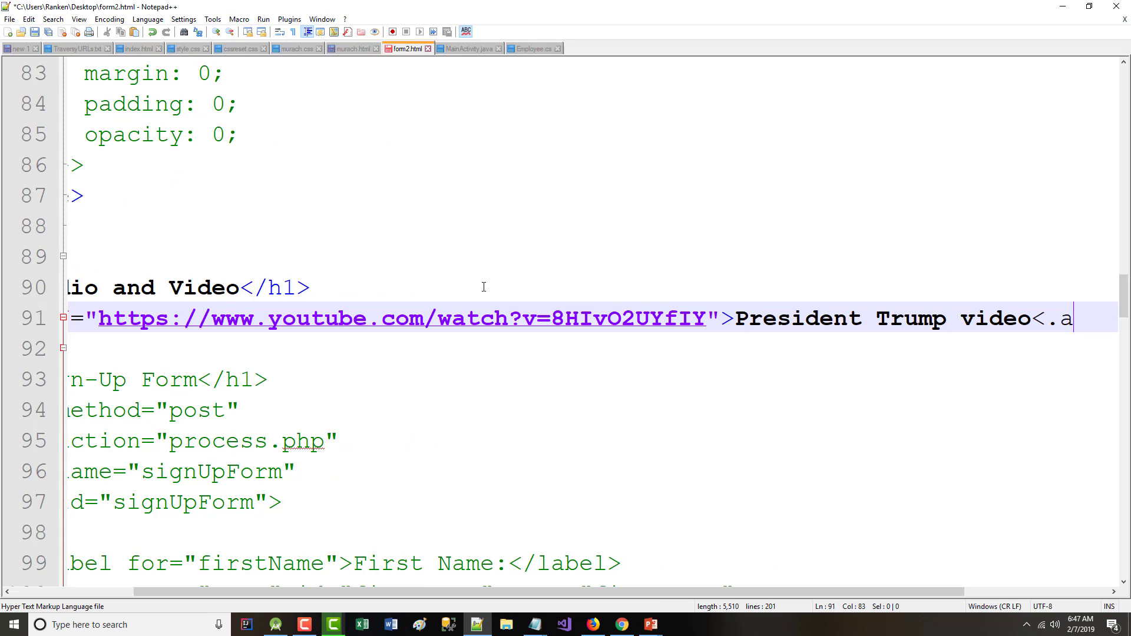
{"action": "key", "text": "BackSpace"}
{"action": "key", "text": "BackSpace"}
{"action": "type", "text": "/"}
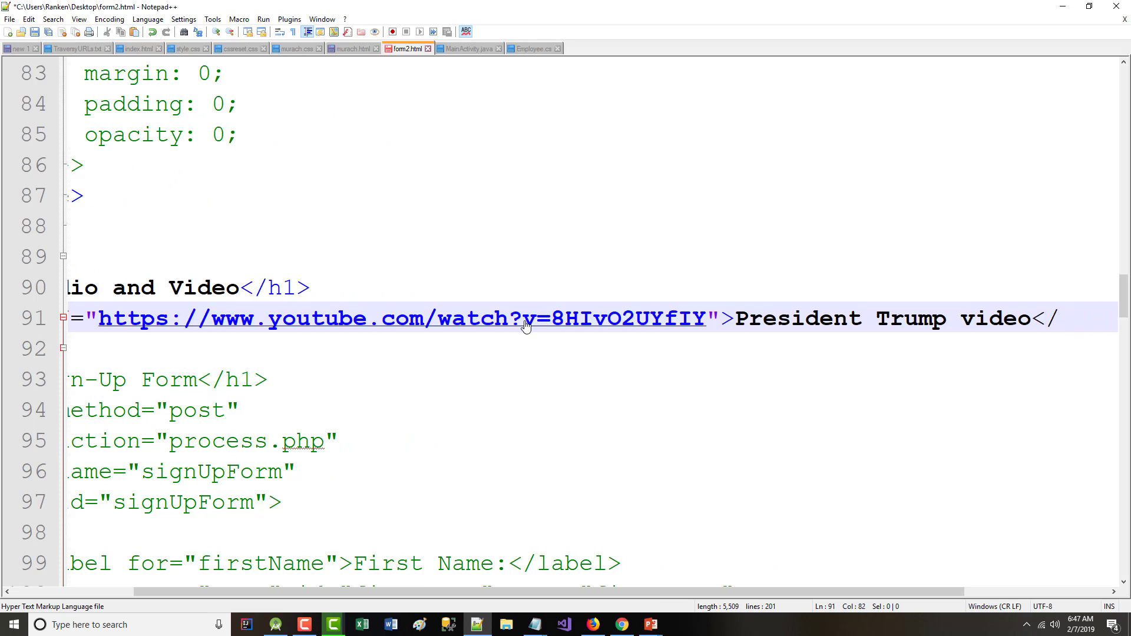
{"action": "type", "text": "a"}
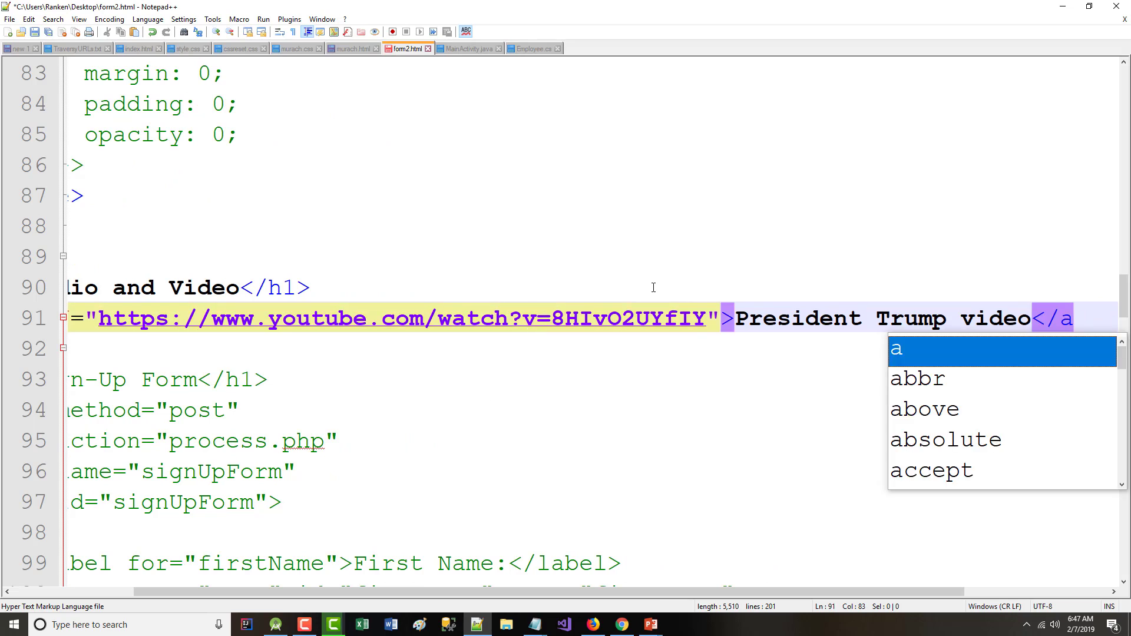
{"action": "key", "text": "Escape"}
{"action": "type", "text": ">"}
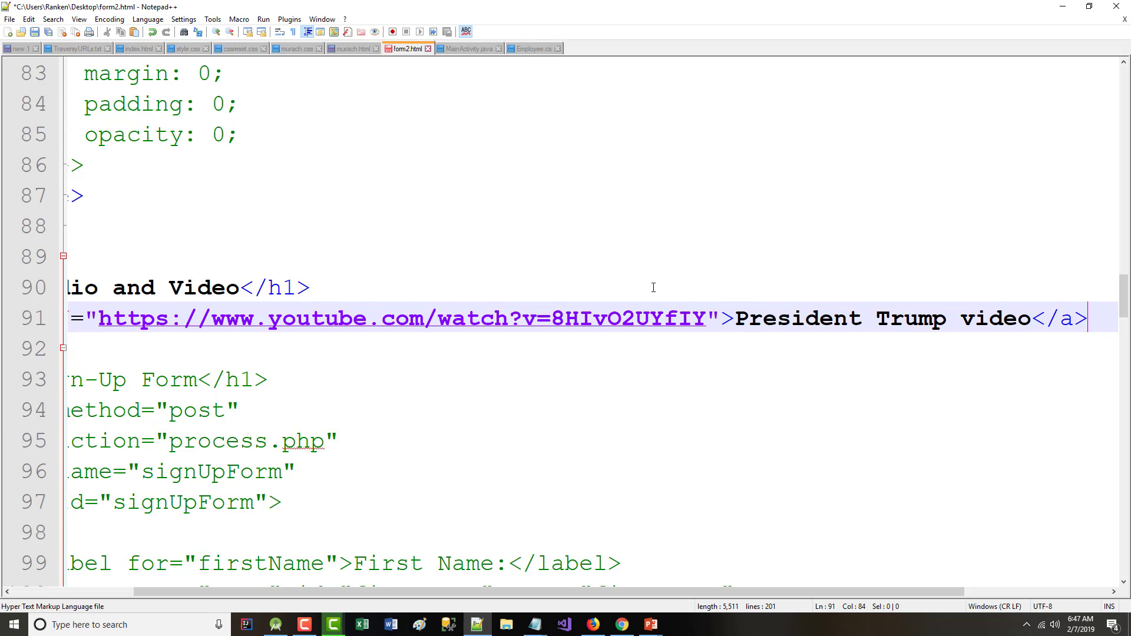
{"action": "key", "text": "ctrl+s"}
{"action": "left_click", "coordinate": [263, 19]}
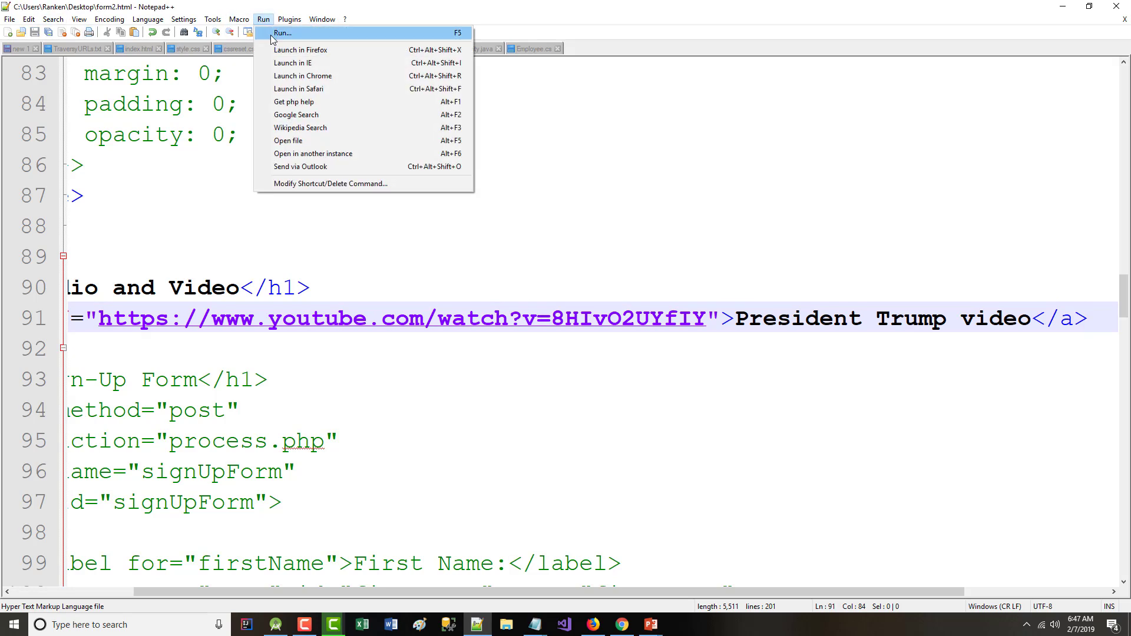
- Launch the page in Chrome, follow the President Trump video link, then pause, resume and mute it
{"action": "left_click", "coordinate": [303, 76]}
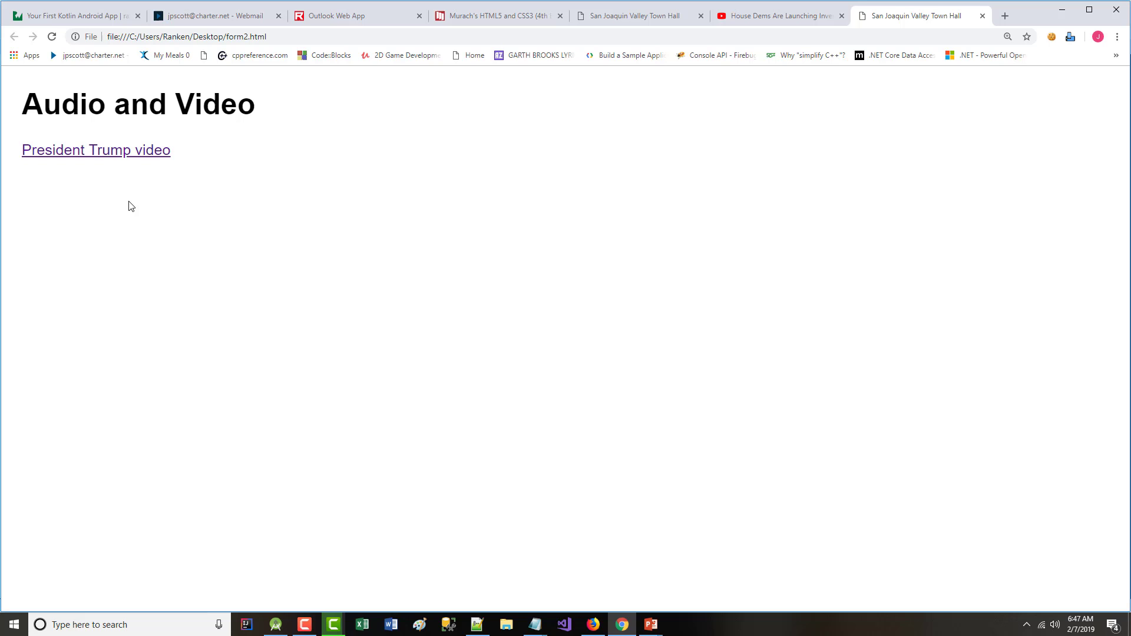
{"action": "left_click", "coordinate": [111, 157]}
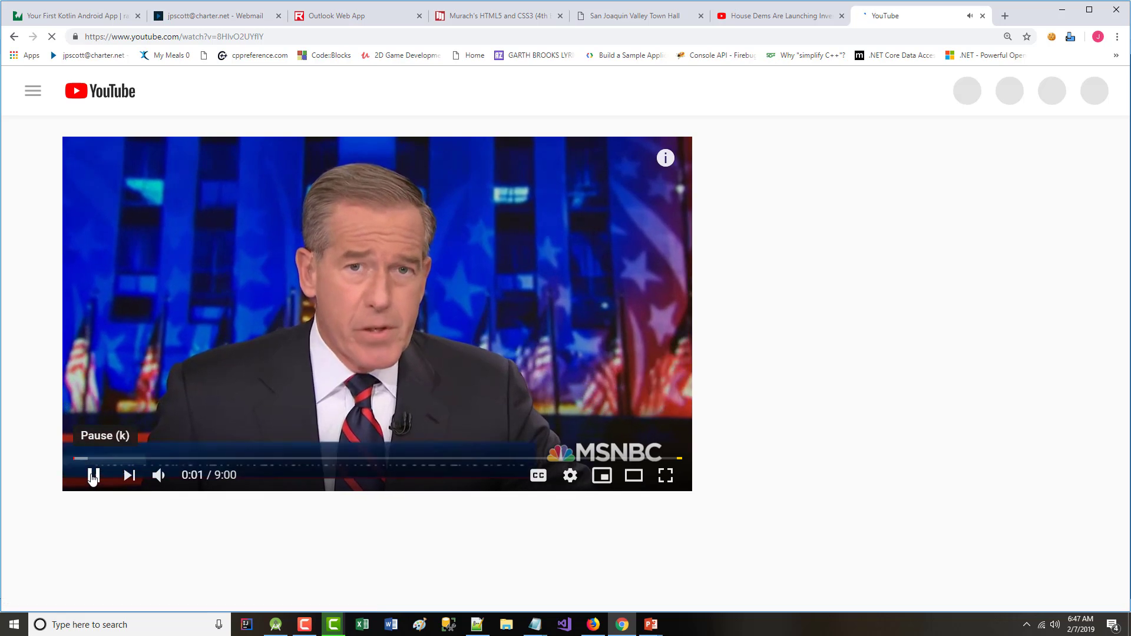
{"action": "left_click", "coordinate": [93, 476]}
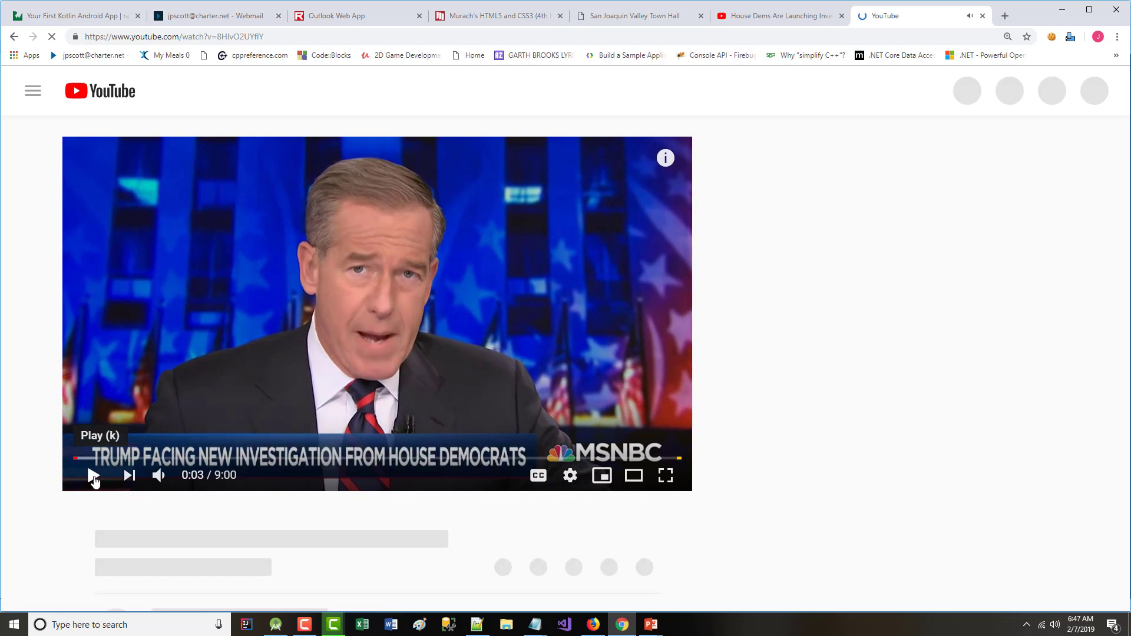
{"action": "left_click", "coordinate": [92, 478]}
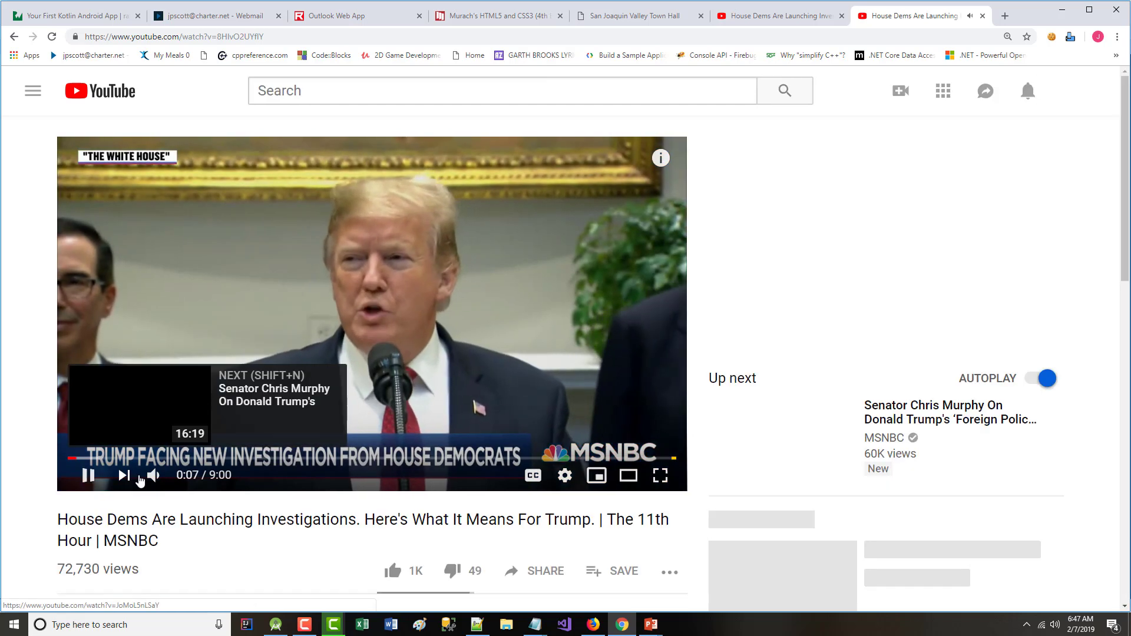
{"action": "left_click", "coordinate": [152, 477]}
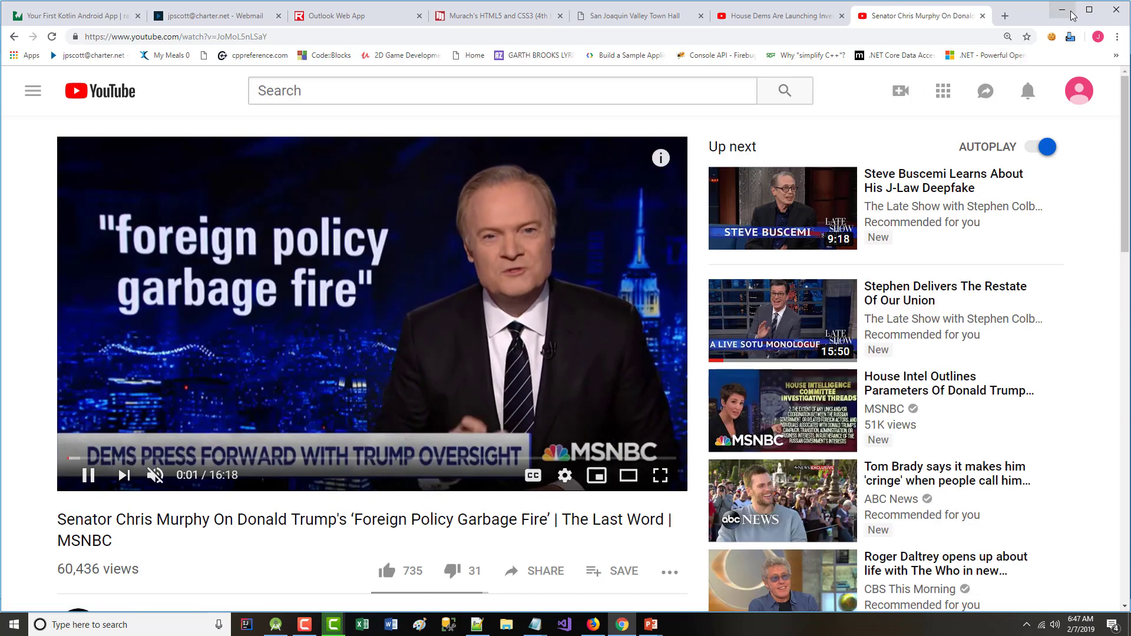
{"action": "left_click", "coordinate": [1062, 9]}
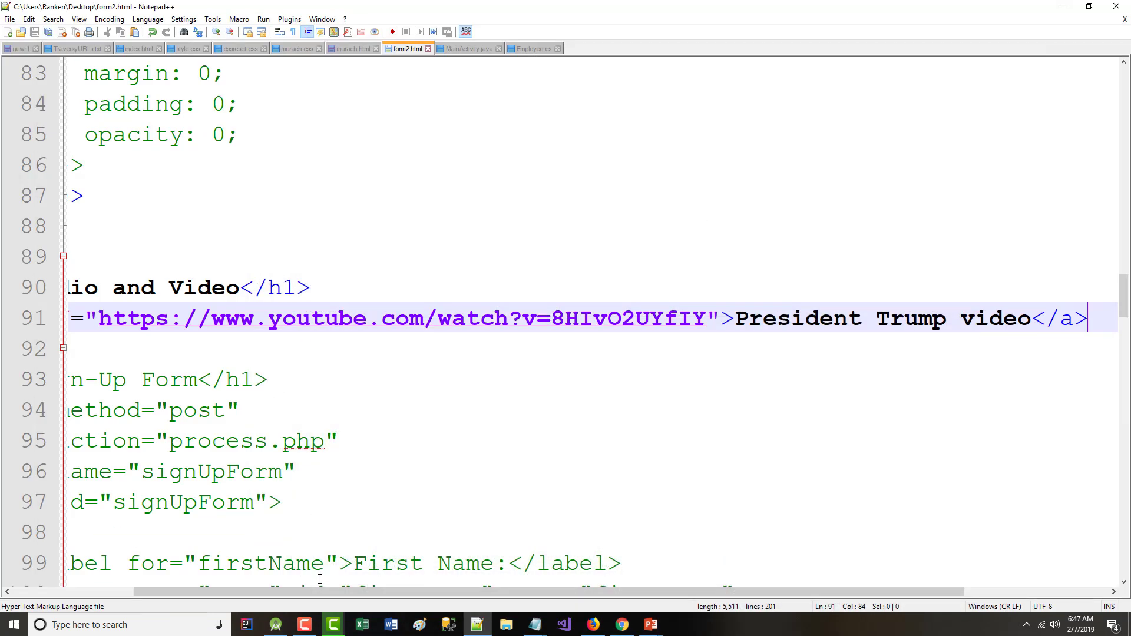
- Wrap the President Trump video link in <!-- -->, moving its label onto indented line 92
{"action": "left_click_drag", "start_coordinate": [320, 591], "coordinate": [198, 592]}
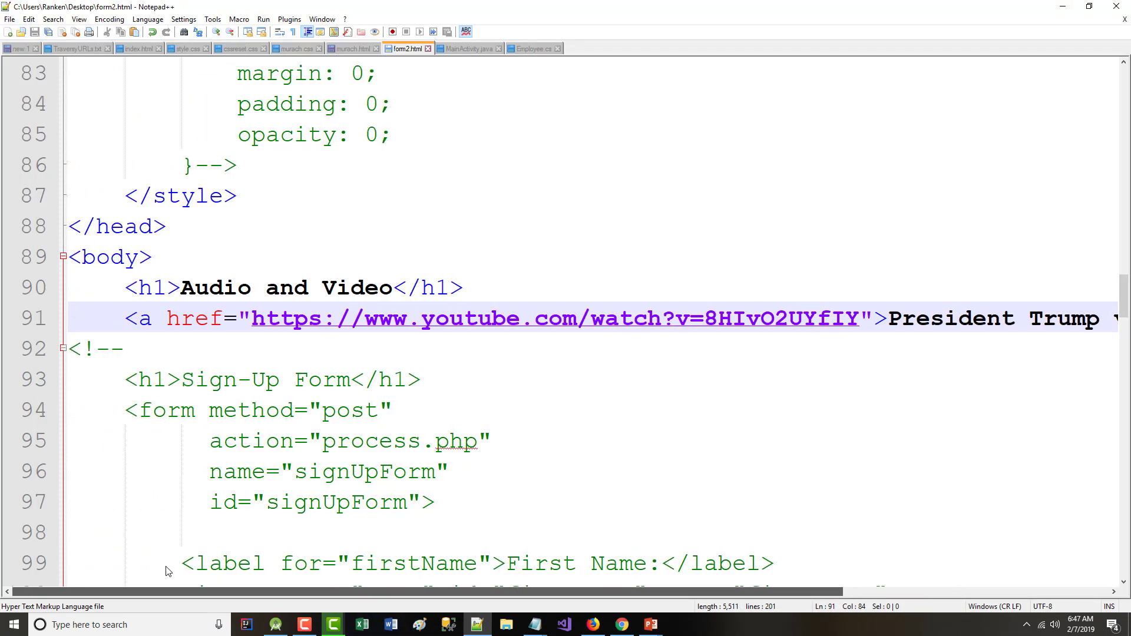
{"action": "left_click", "coordinate": [125, 318]}
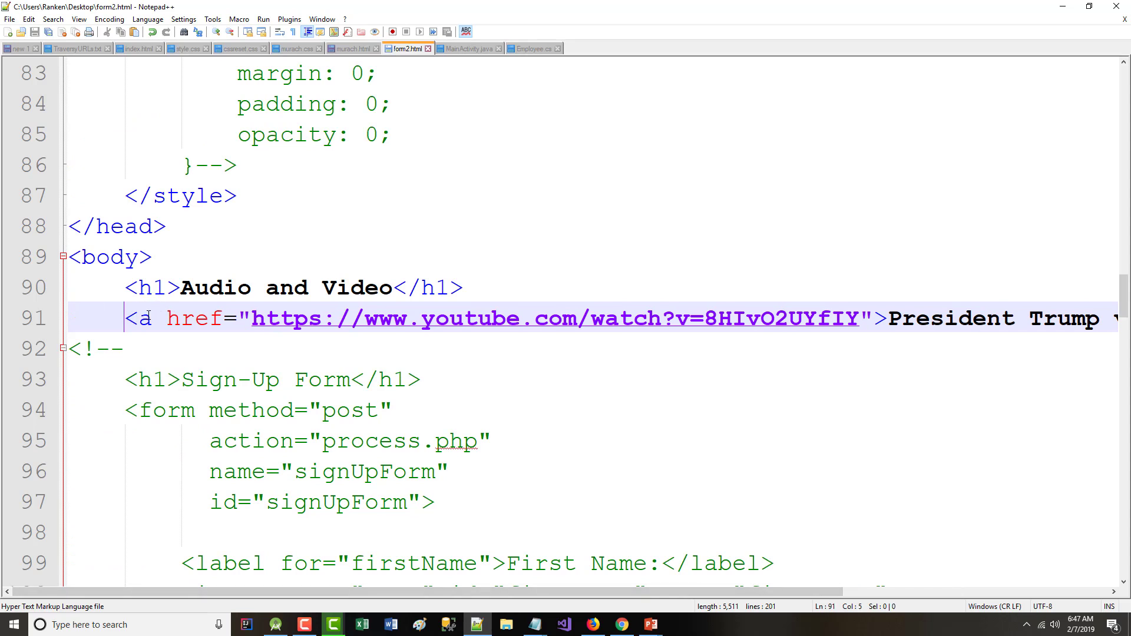
{"action": "type", "text": "<!--"}
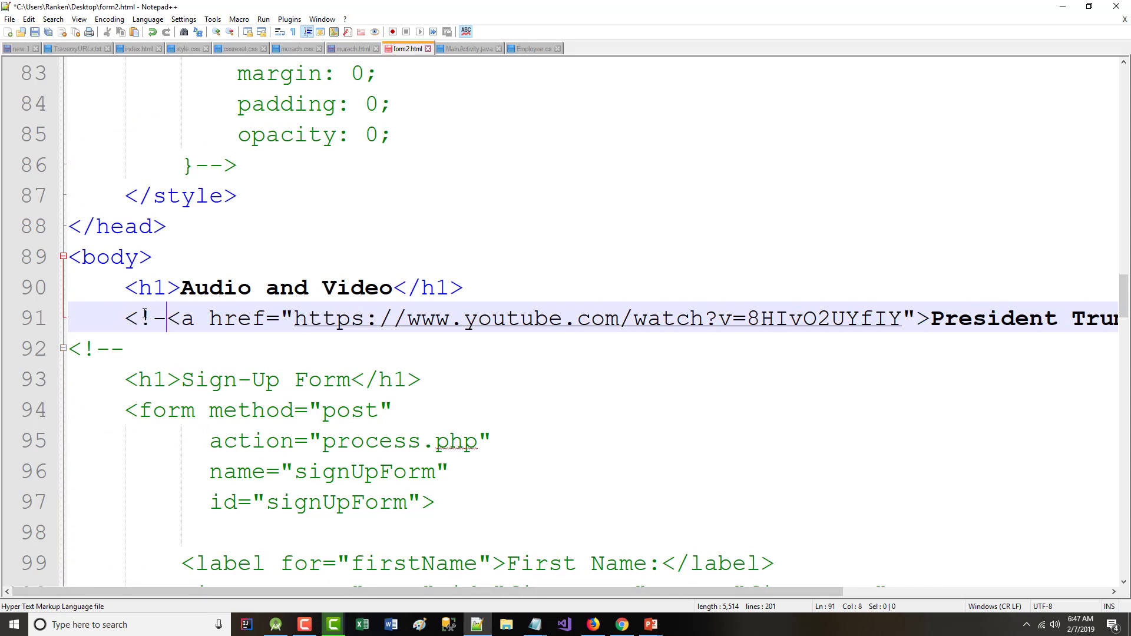
{"action": "left_click", "coordinate": [944, 318]}
{"action": "key", "text": "Return"}
{"action": "key", "text": "Tab"}
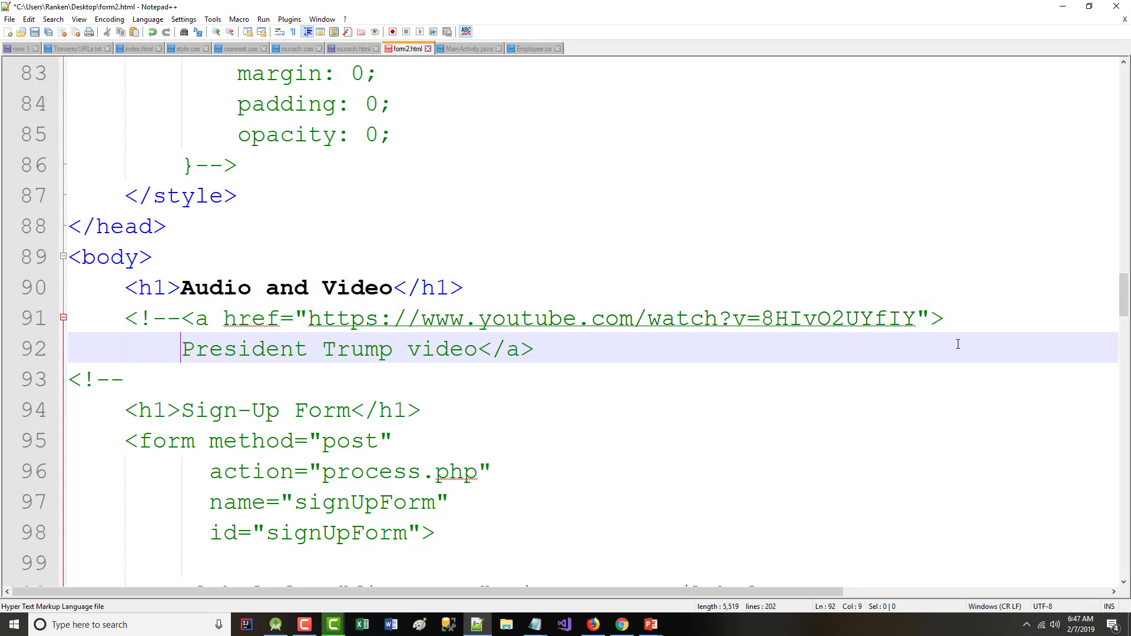
{"action": "left_click", "coordinate": [560, 350]}
{"action": "type", "text": "-->"}
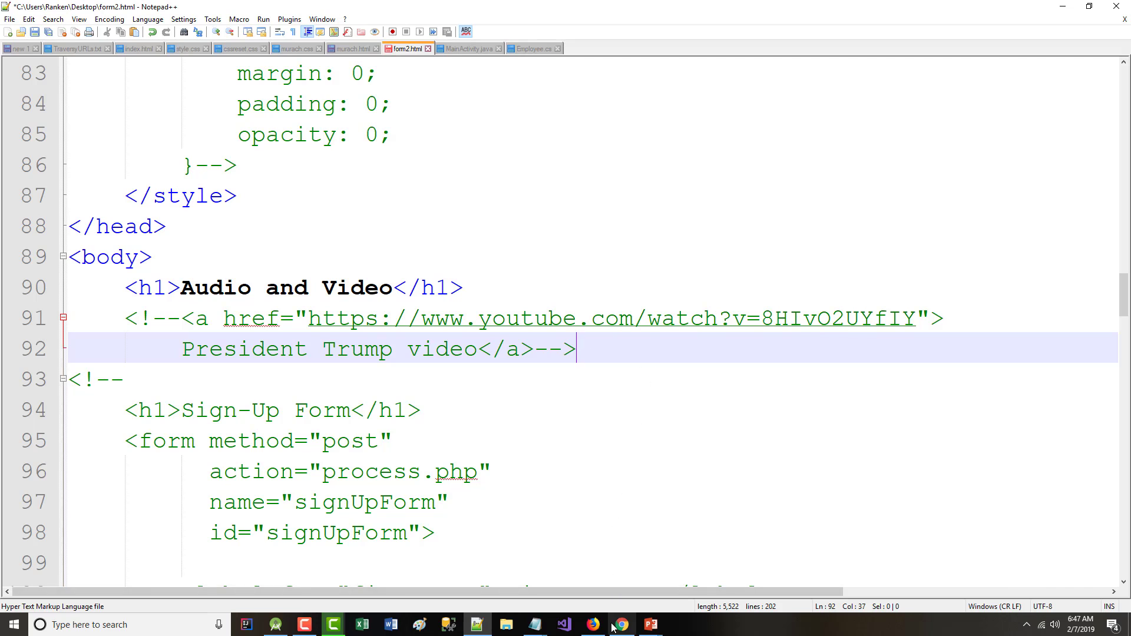
{"action": "mouse_move", "coordinate": [625, 628]}
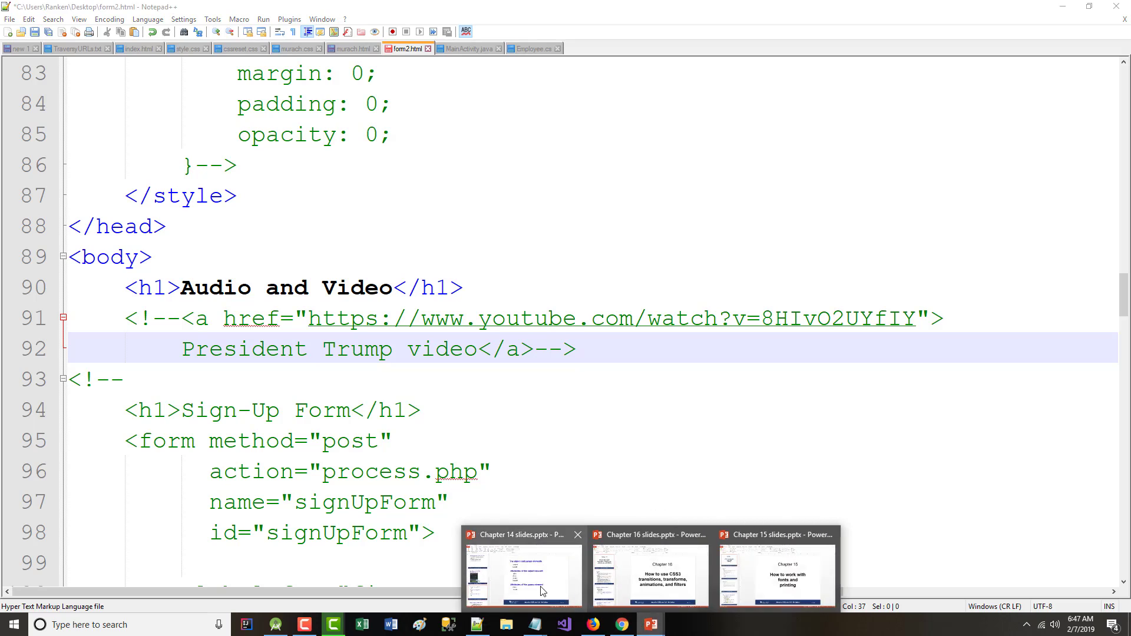
- Show slide 9 of the Chapter 14 slides and select its MP4 object element code
{"action": "left_click", "coordinate": [518, 575]}
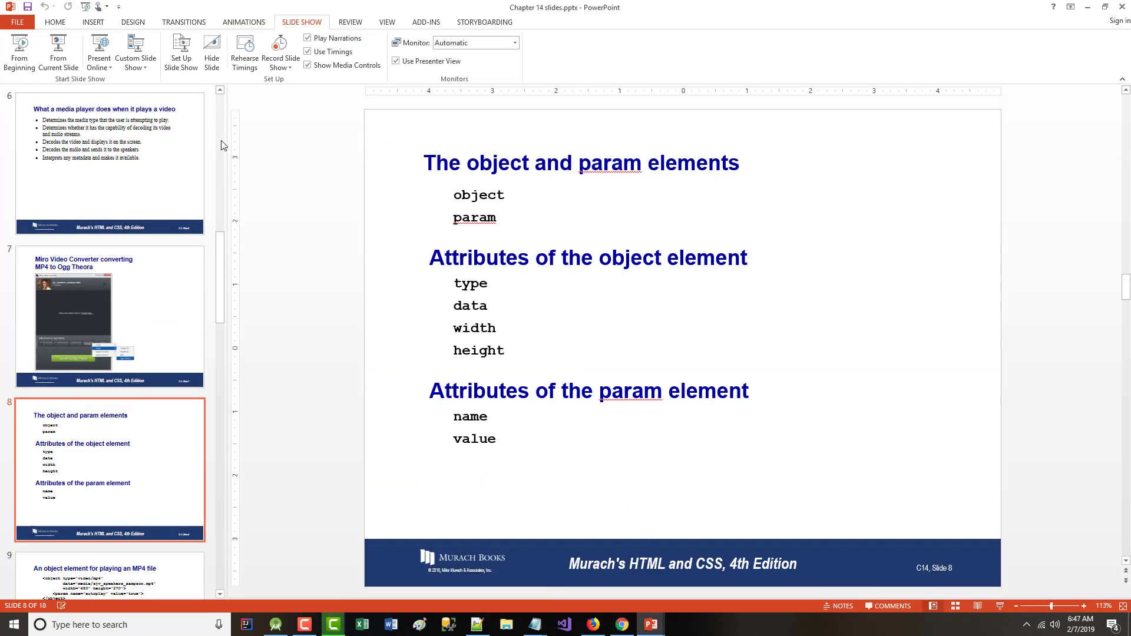
{"action": "left_click", "coordinate": [59, 52]}
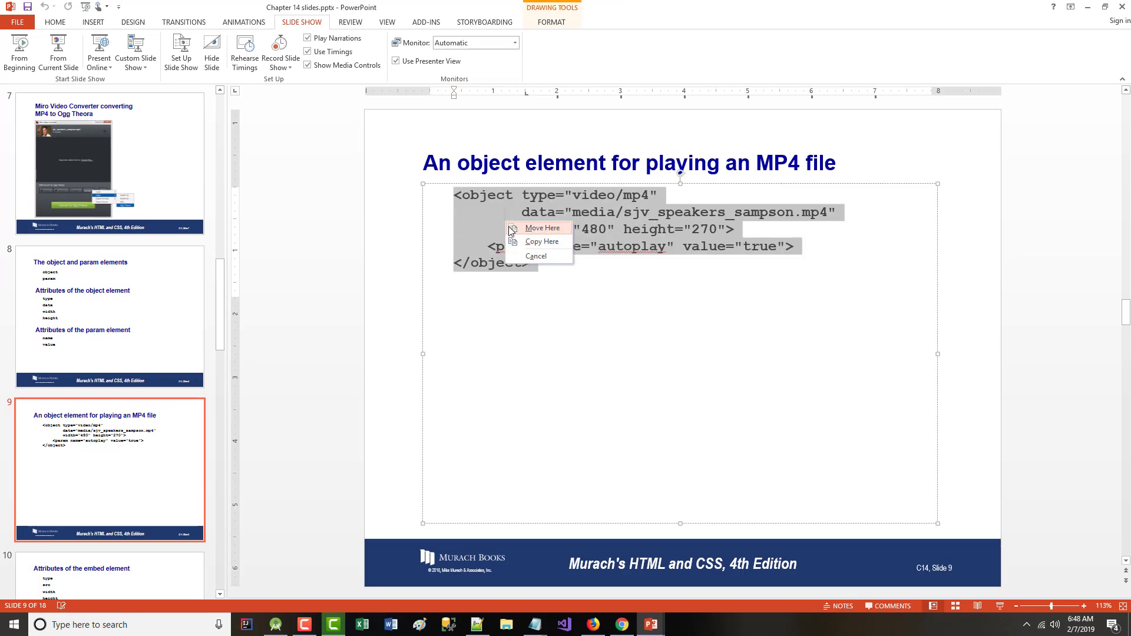
{"action": "left_click", "coordinate": [458, 236]}
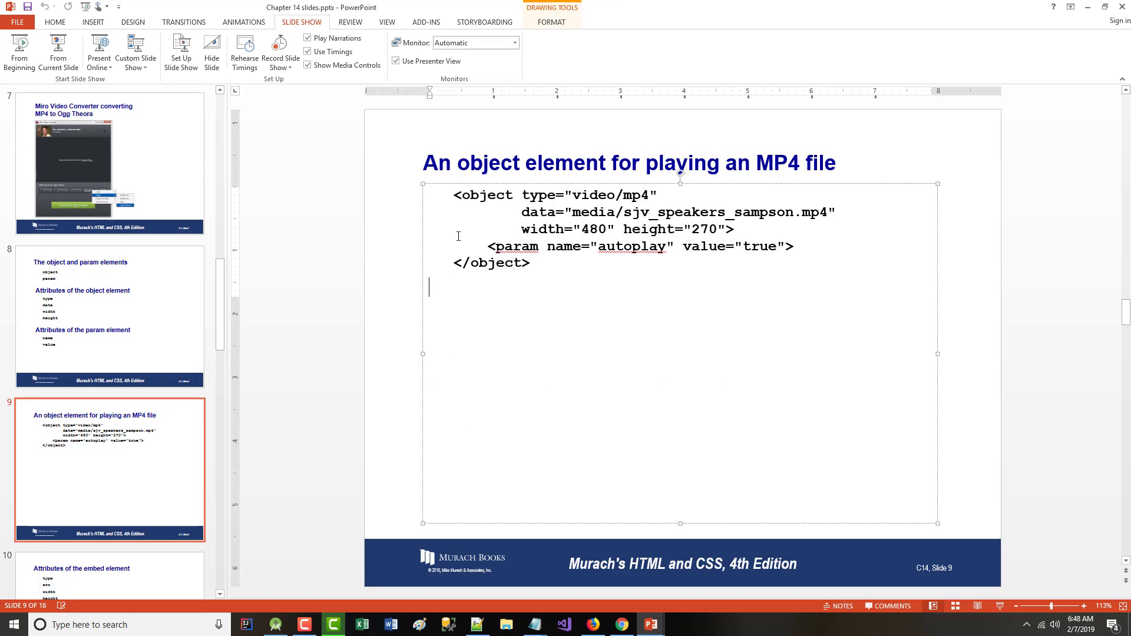
{"action": "left_click_drag", "start_coordinate": [453, 194], "coordinate": [554, 258]}
{"action": "right_click", "coordinate": [501, 221]}
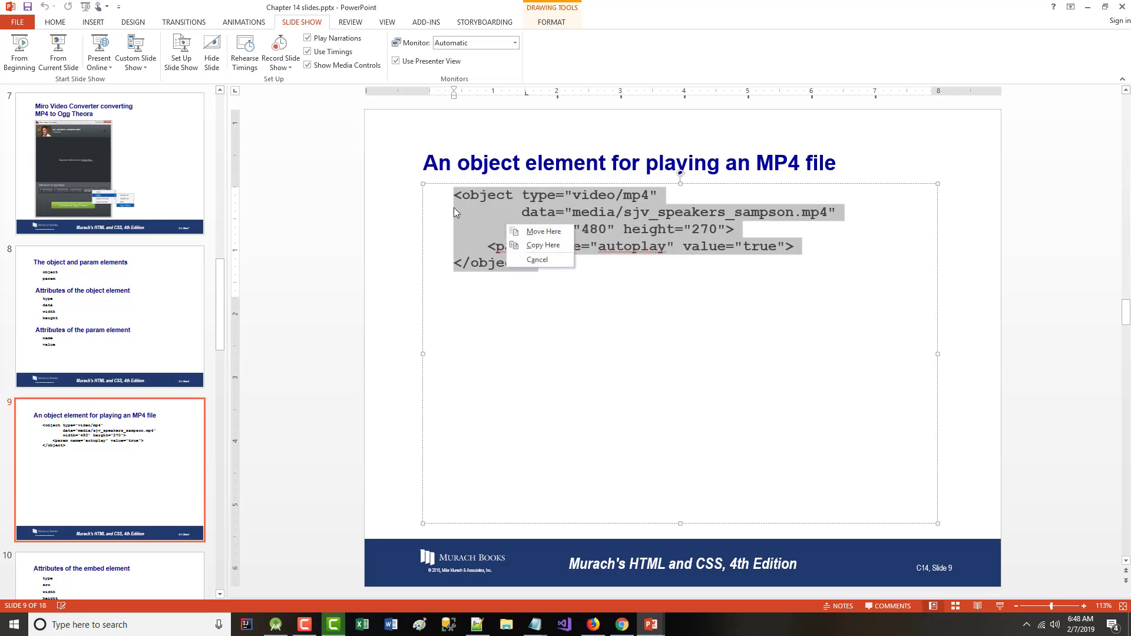
{"action": "left_click", "coordinate": [454, 210]}
{"action": "right_click", "coordinate": [524, 214]}
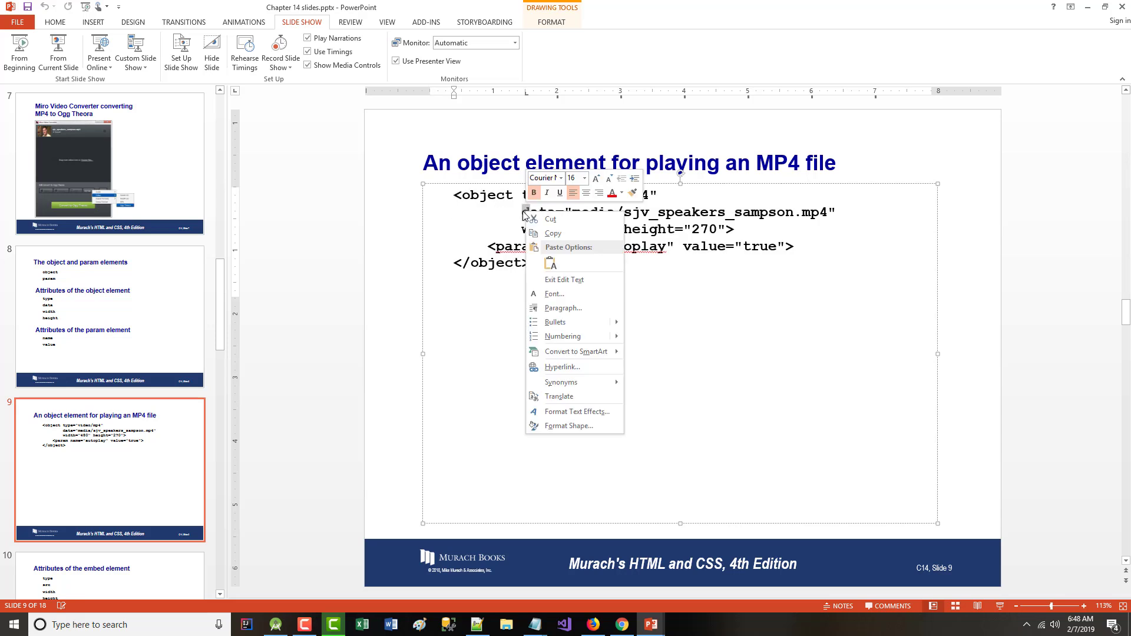
- Dismiss the open popups and delete both recorded clips from the Camtasia timeline
{"action": "left_click", "coordinate": [463, 202]}
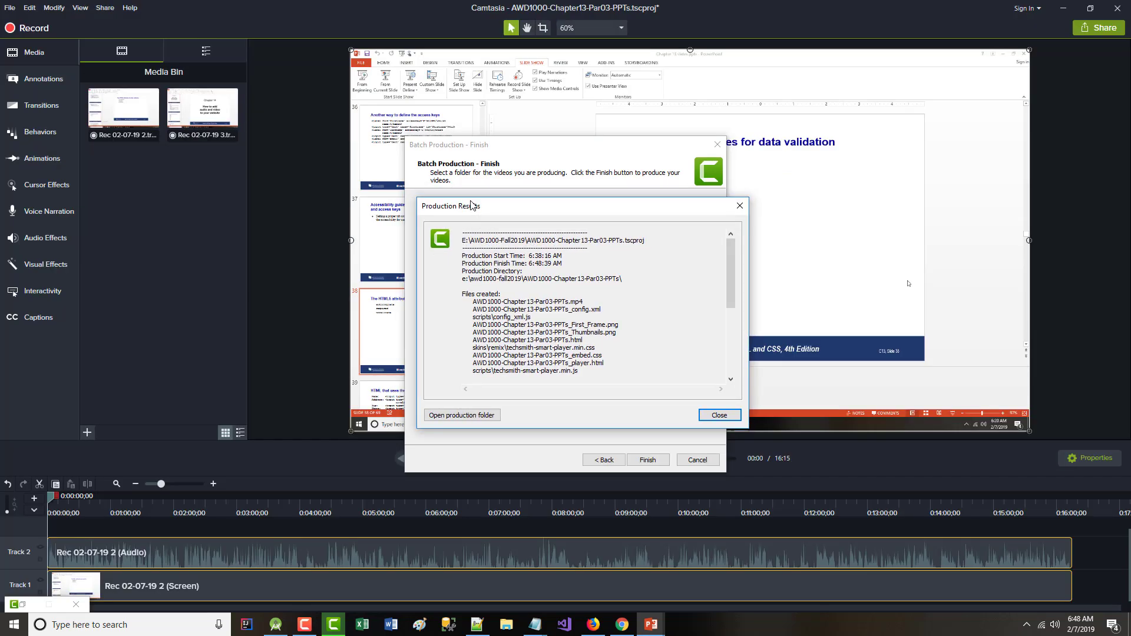
{"action": "left_click", "coordinate": [719, 415]}
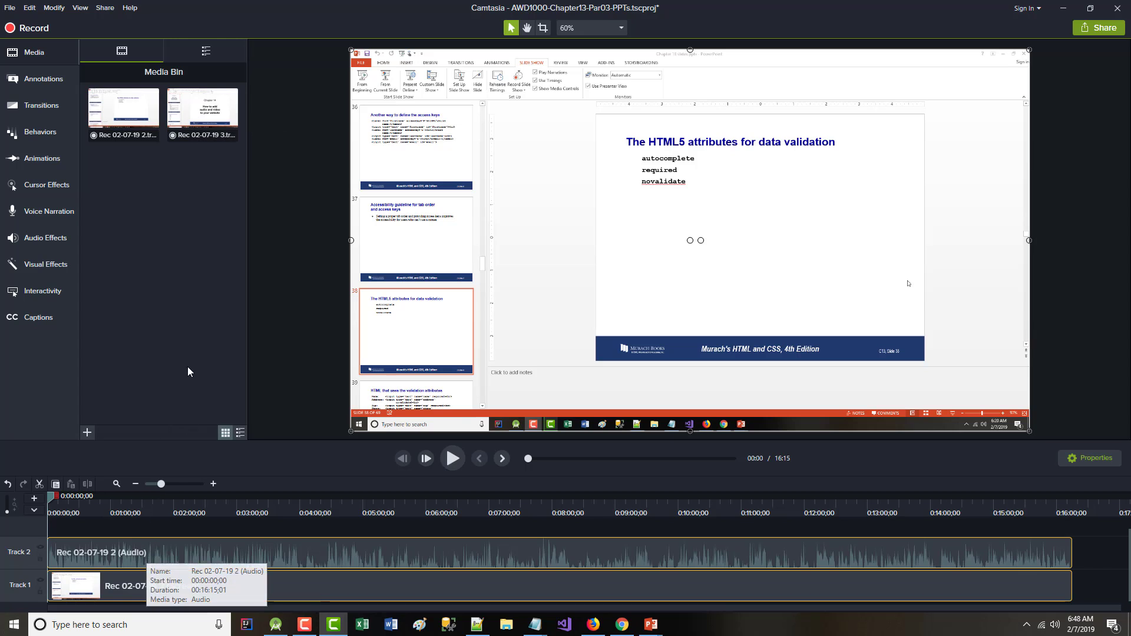
{"action": "right_click", "coordinate": [182, 544]}
{"action": "left_click", "coordinate": [206, 392]}
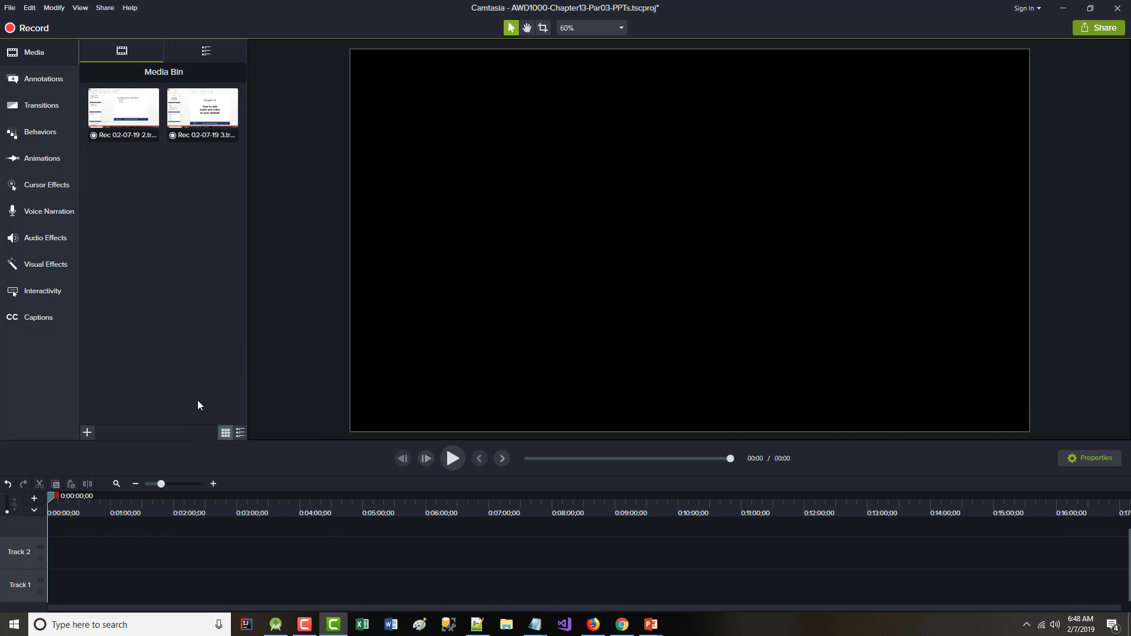
- Delete both recordings from the Media Bin
{"action": "right_click", "coordinate": [201, 120]}
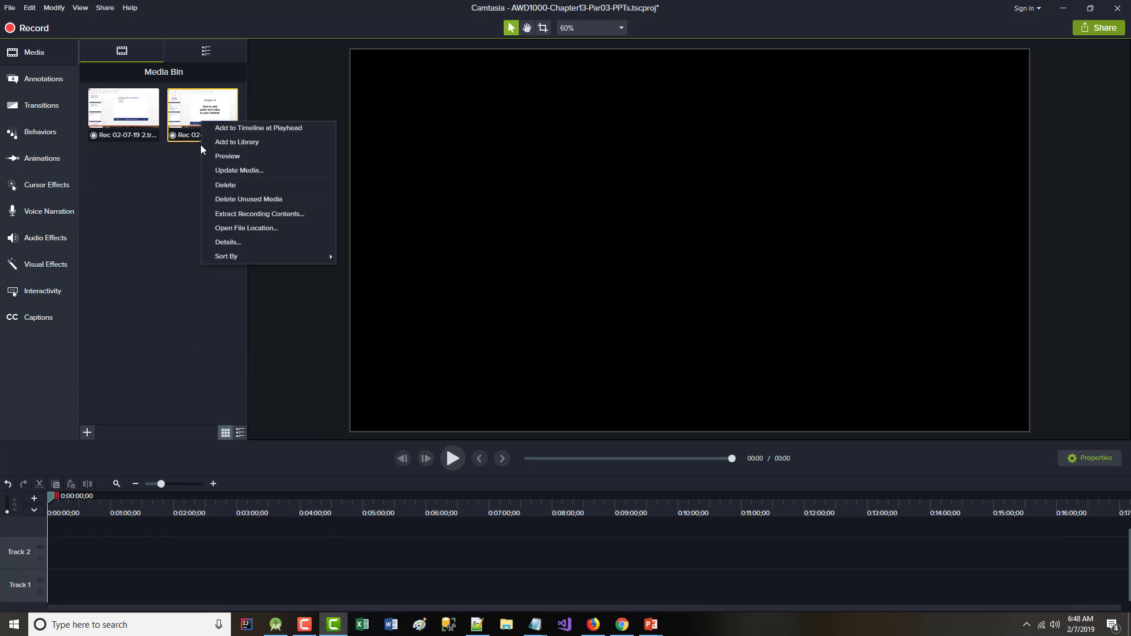
{"action": "left_click", "coordinate": [225, 185]}
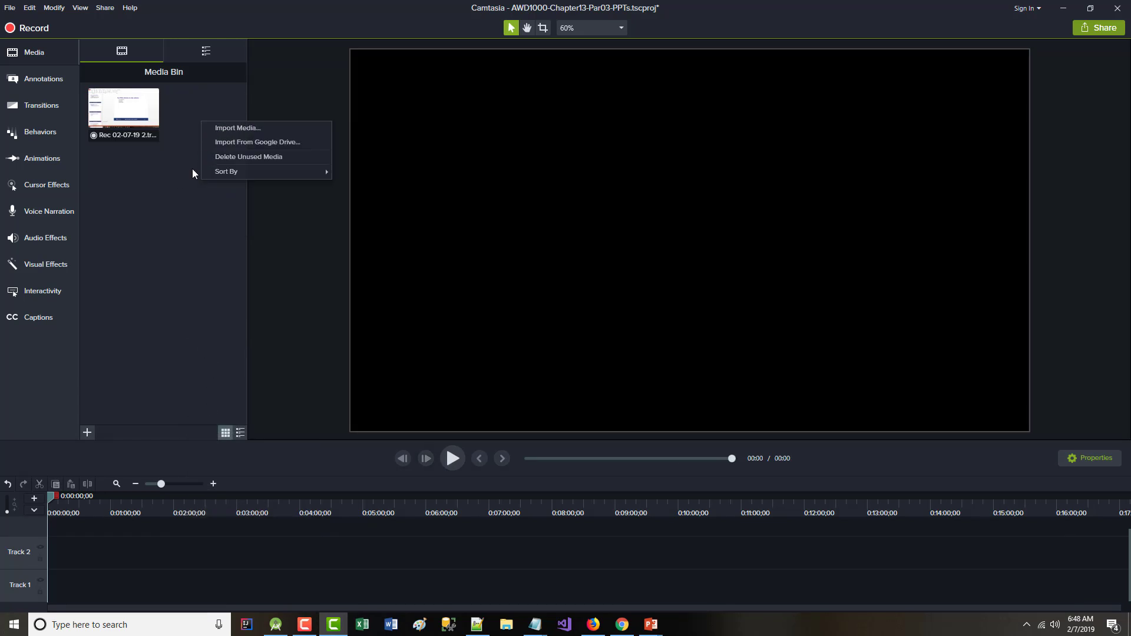
{"action": "right_click", "coordinate": [135, 116]}
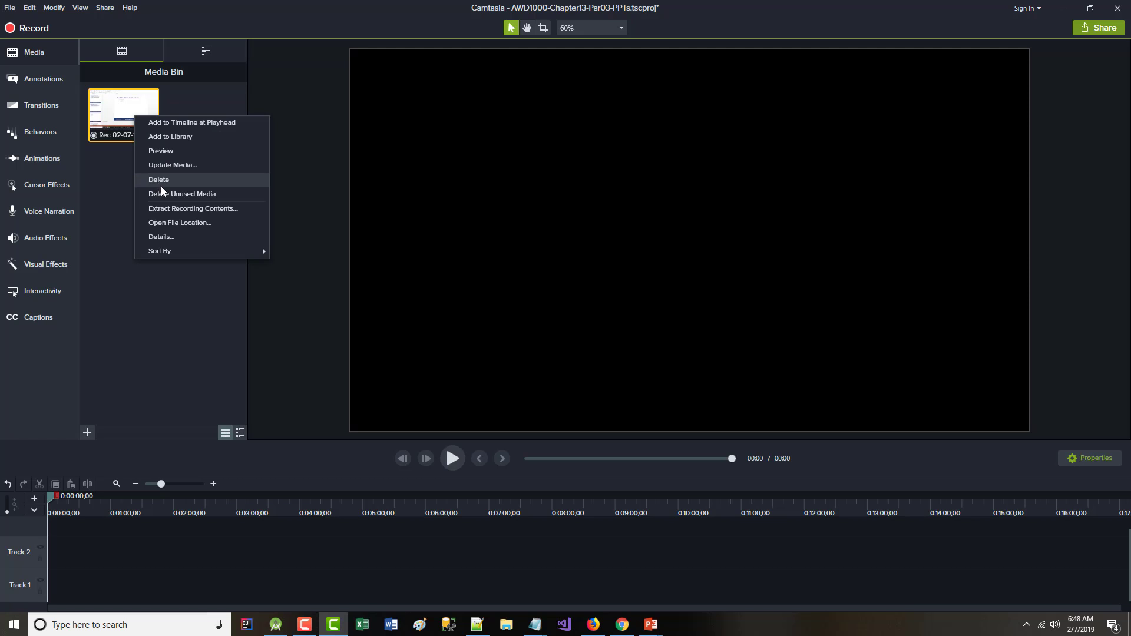
{"action": "left_click", "coordinate": [165, 180]}
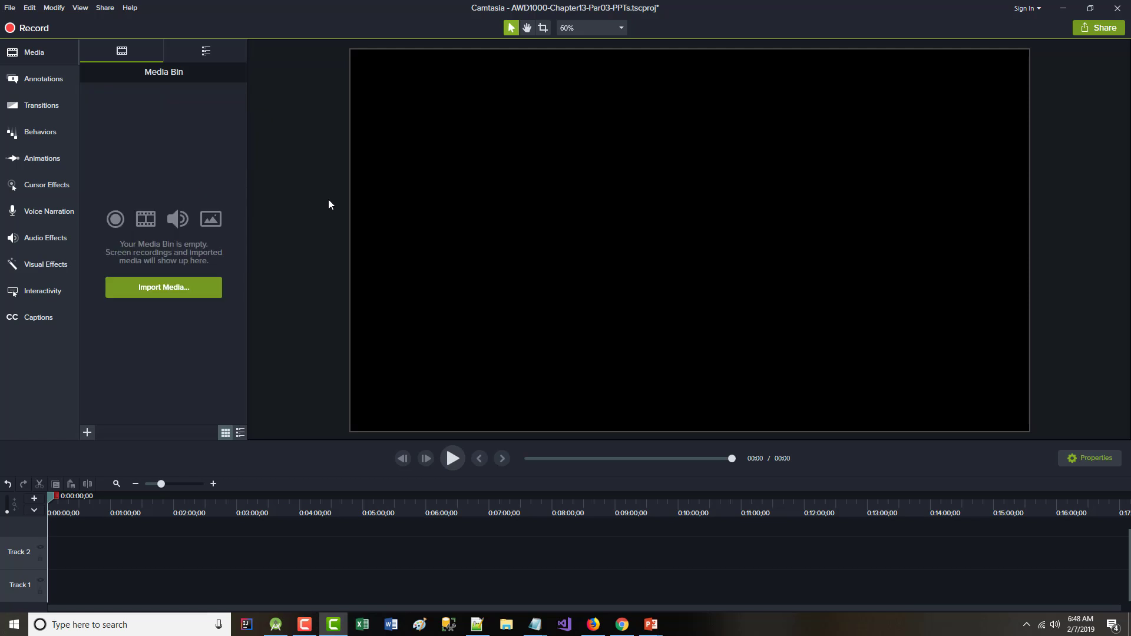
- Select all the object and param code in slide 9's text box and copy it
{"action": "left_click", "coordinate": [1065, 9]}
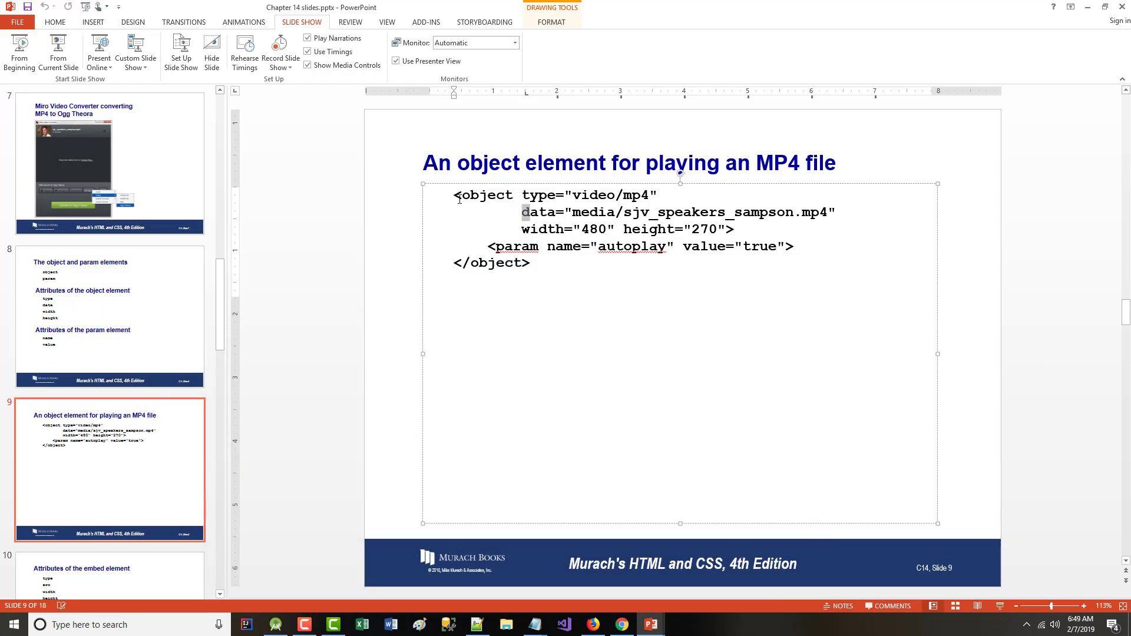
{"action": "left_click_drag", "start_coordinate": [464, 203], "coordinate": [487, 224]}
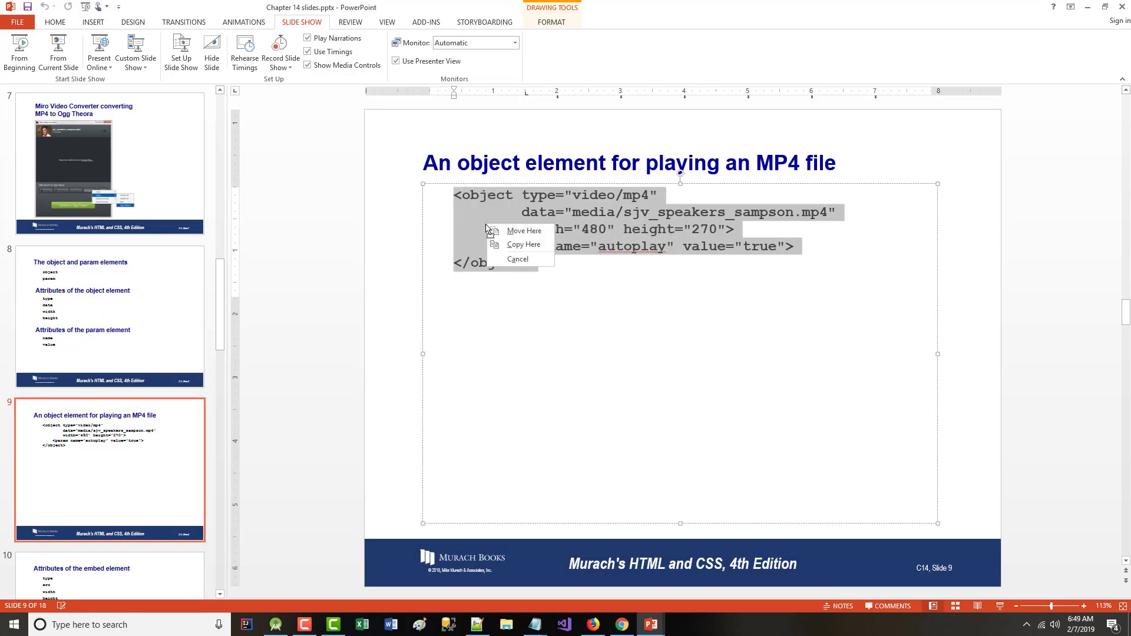
{"action": "left_click", "coordinate": [504, 342]}
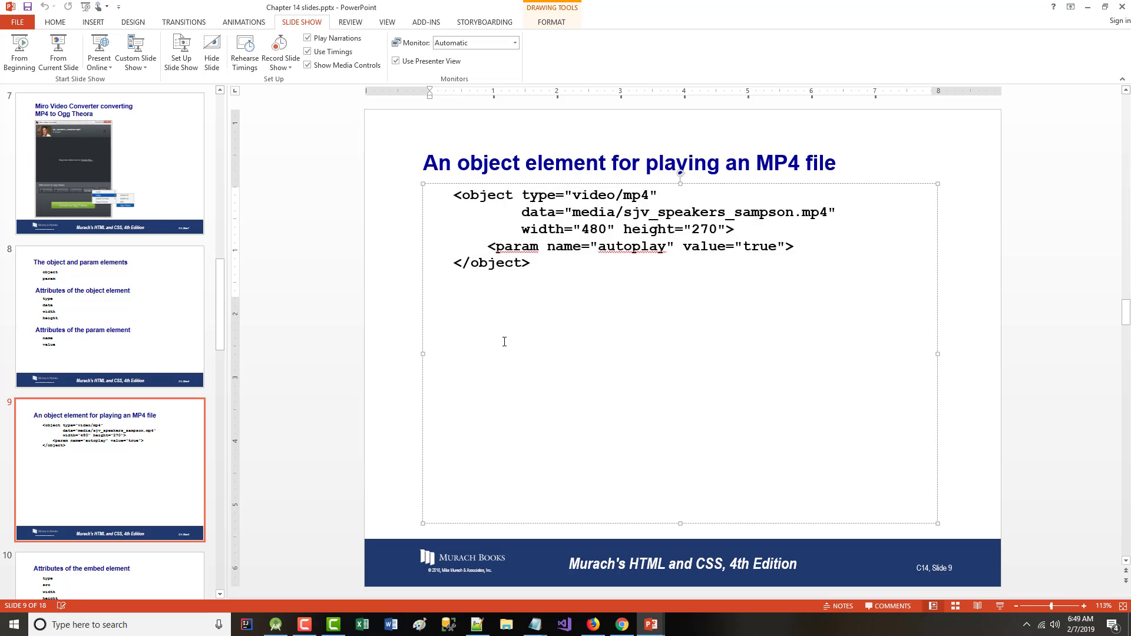
{"action": "key", "text": "ctrl+a"}
{"action": "left_click_drag", "start_coordinate": [495, 247], "coordinate": [486, 225]}
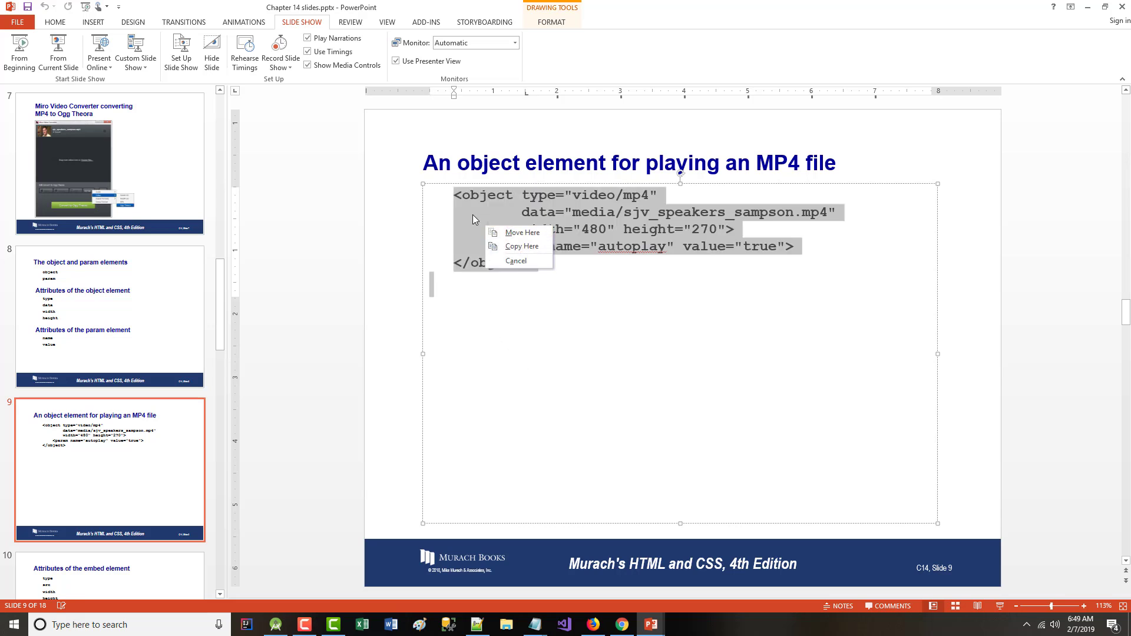
{"action": "key", "text": "Escape"}
{"action": "key", "text": "ctrl+a"}
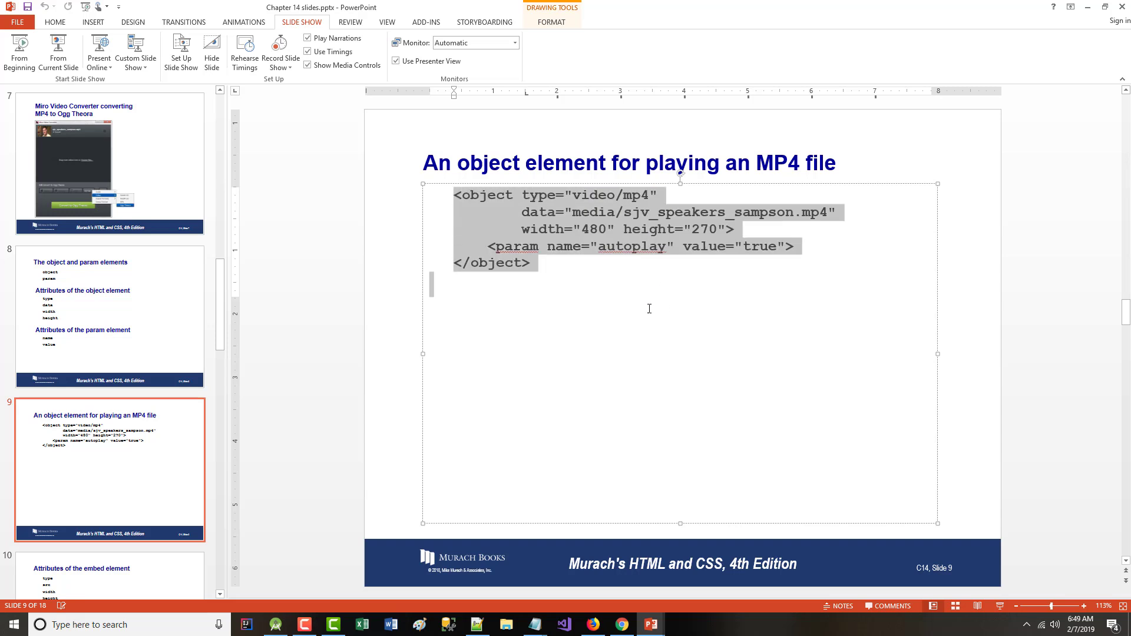
{"action": "right_click", "coordinate": [498, 229]}
{"action": "left_click", "coordinate": [516, 244]}
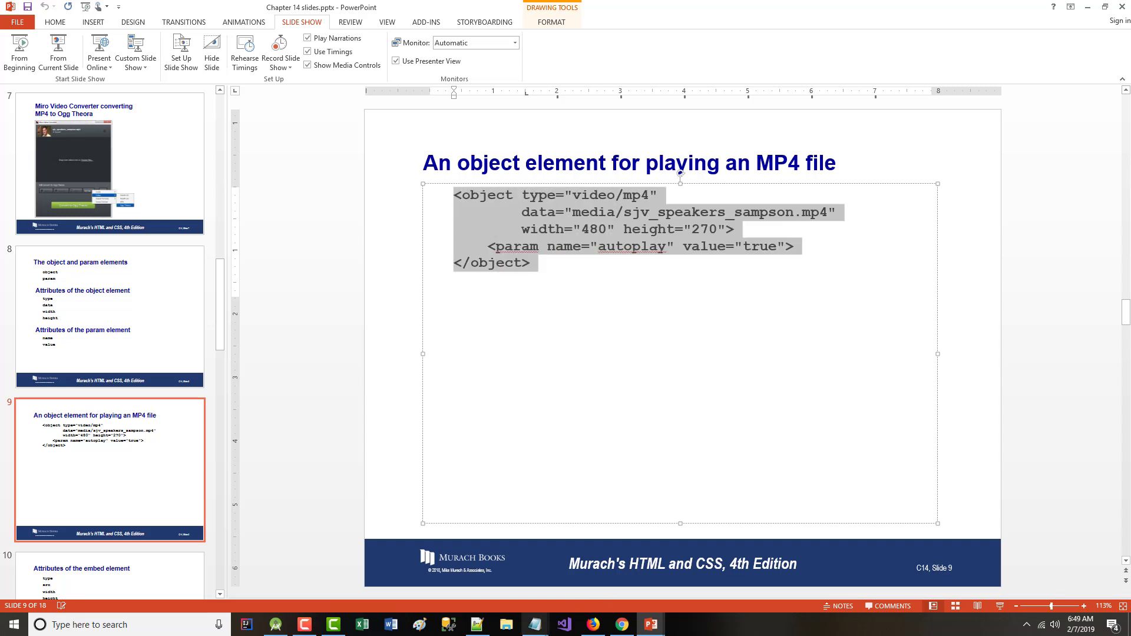
- In form2.html, paste the object element code on a new line after the Audio and Video heading
{"action": "left_click", "coordinate": [477, 624]}
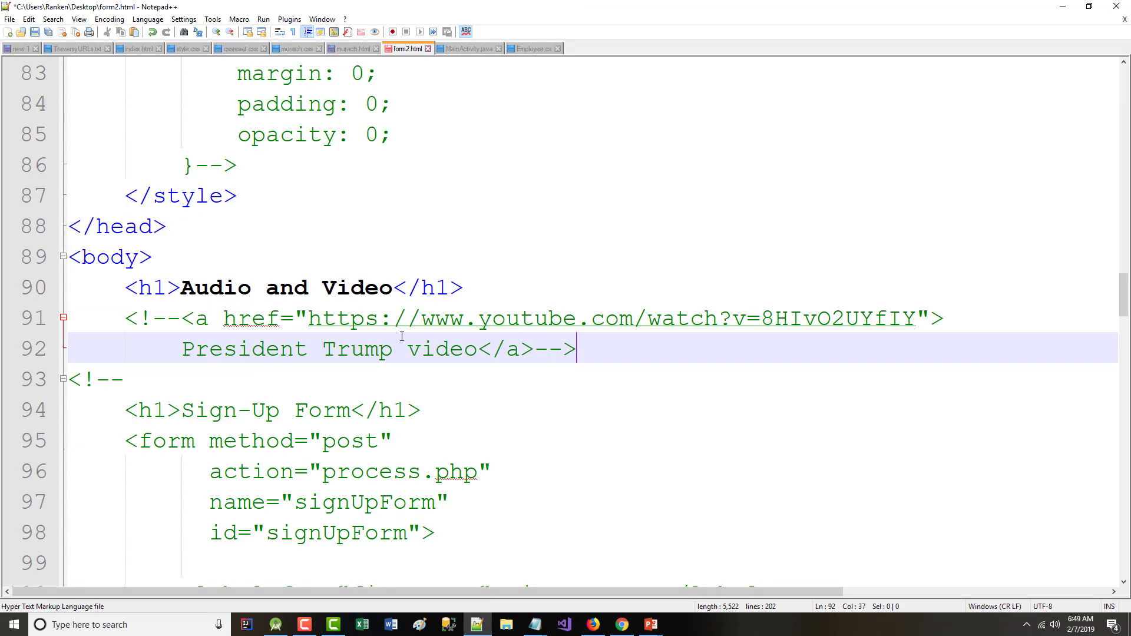
{"action": "left_click", "coordinate": [471, 290]}
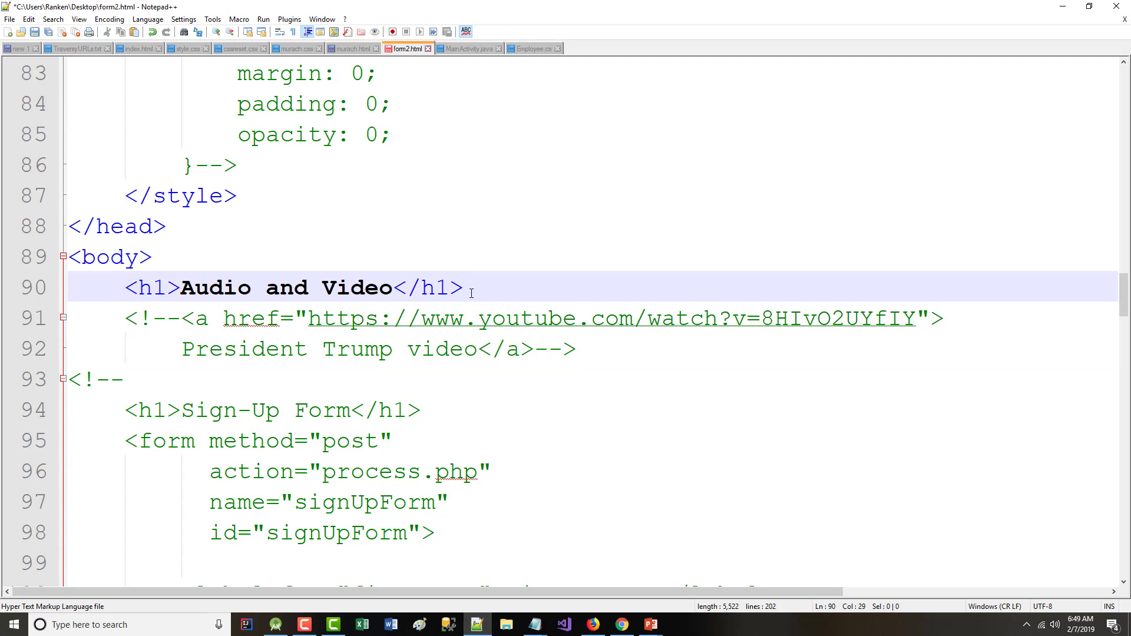
{"action": "key", "text": "Return"}
{"action": "key", "text": "ctrl+v"}
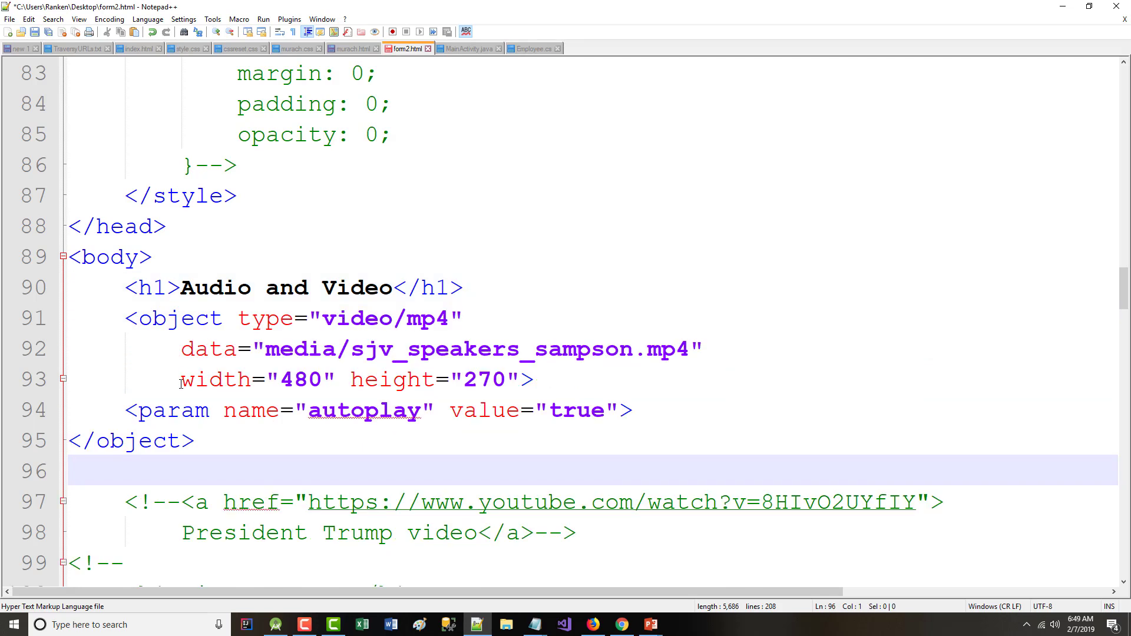
- Indent the <param> line and the closing </object> tag one tab level each
{"action": "left_click", "coordinate": [127, 412]}
{"action": "key", "text": "Tab"}
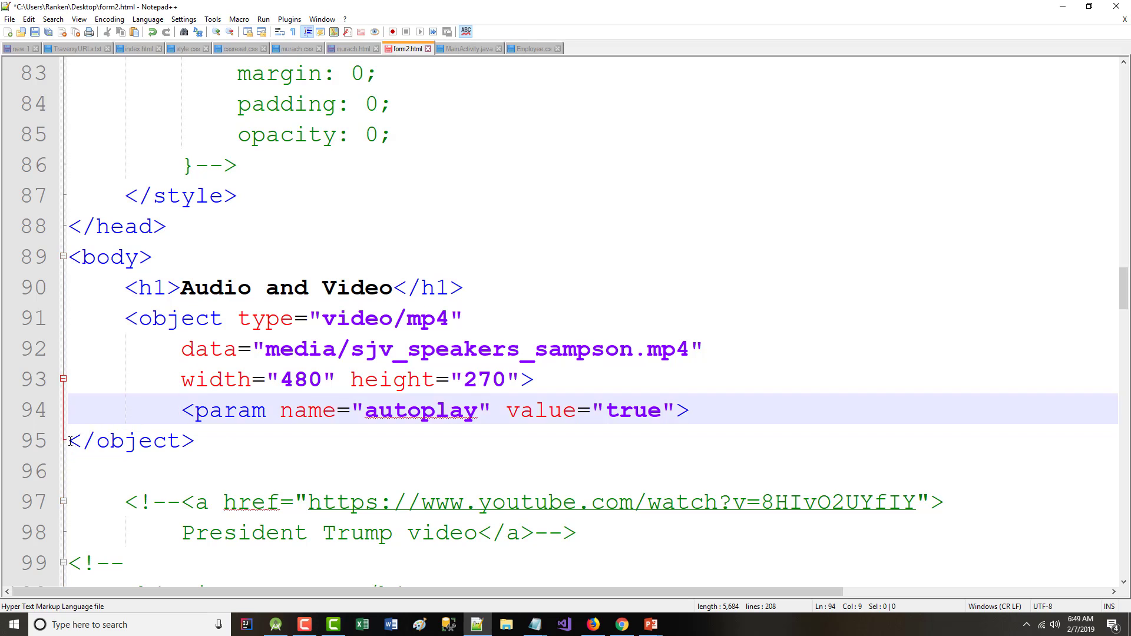
{"action": "left_click", "coordinate": [70, 441]}
{"action": "key", "text": "Tab"}
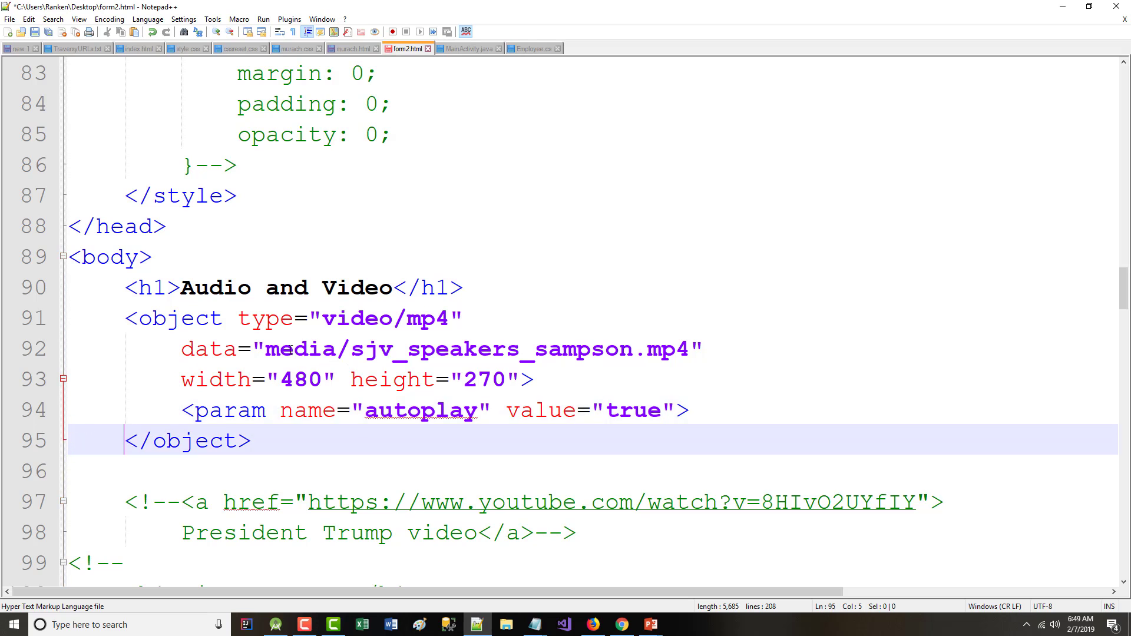
{"action": "left_click_drag", "start_coordinate": [265, 349], "coordinate": [689, 349]}
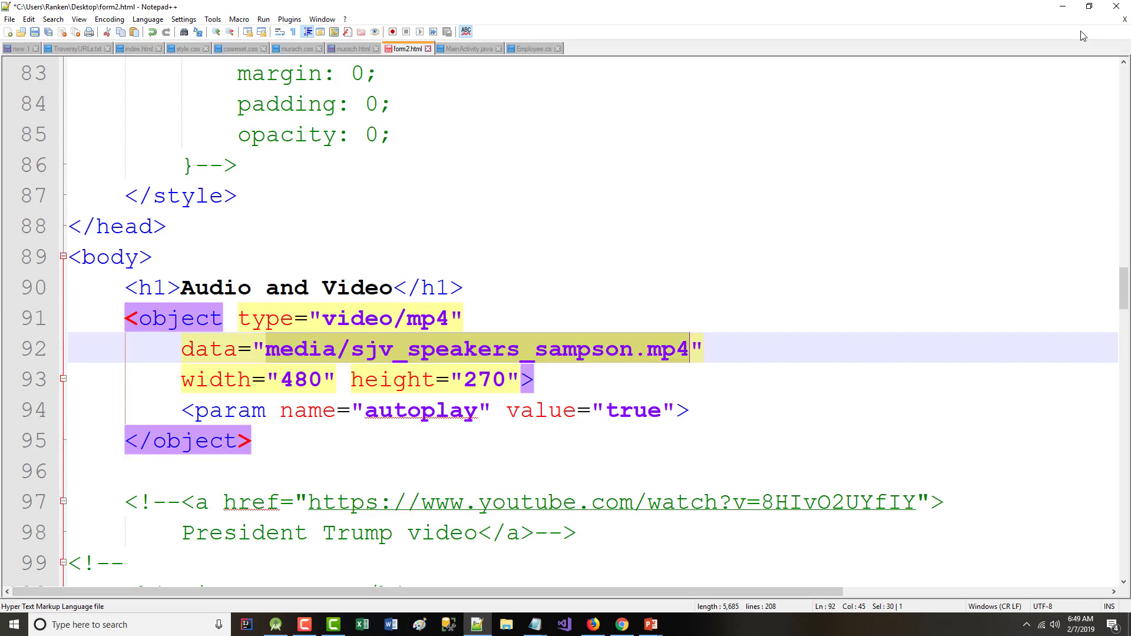
- Hide Notepad++ and the Chapter 14 slides, and bring up File Explorer
{"action": "left_click", "coordinate": [1063, 7]}
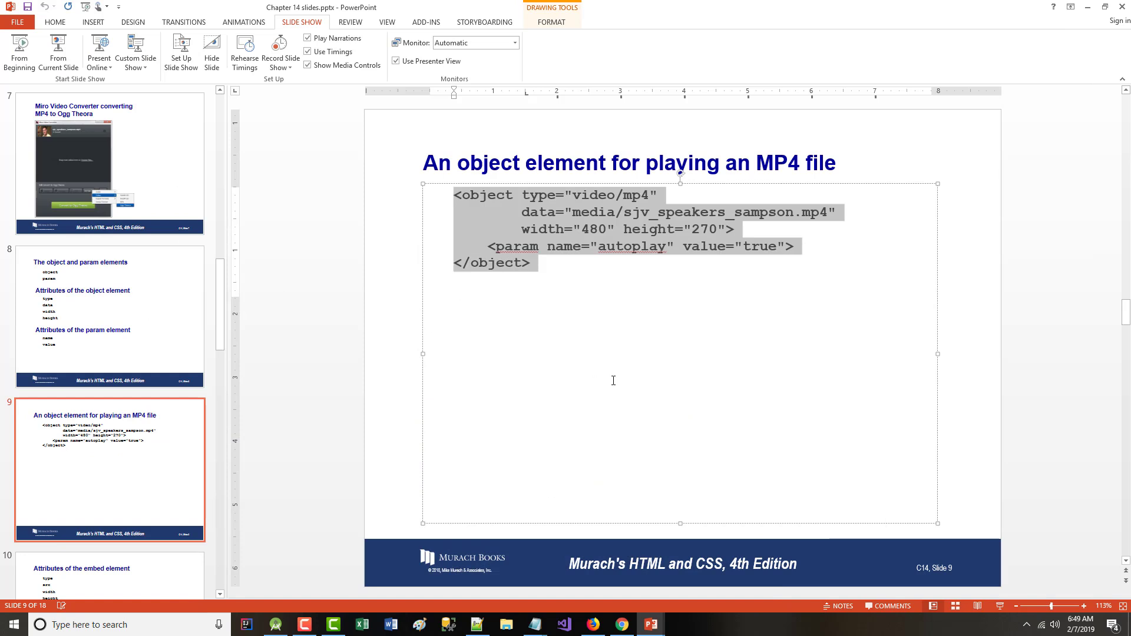
{"action": "left_click", "coordinate": [1087, 6]}
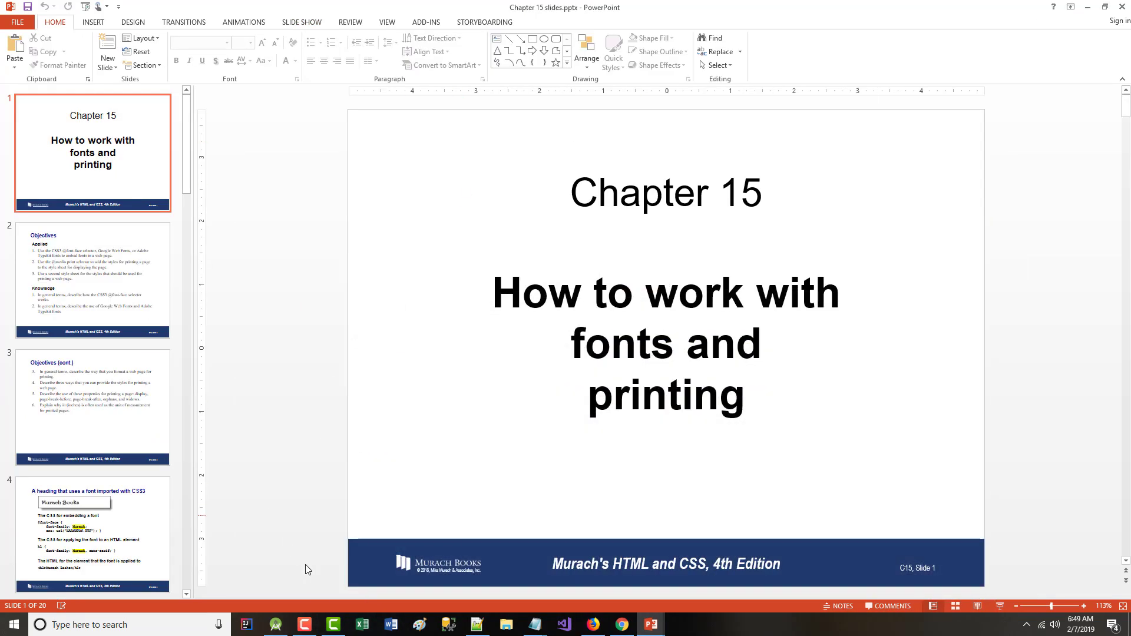
{"action": "left_click", "coordinate": [497, 629]}
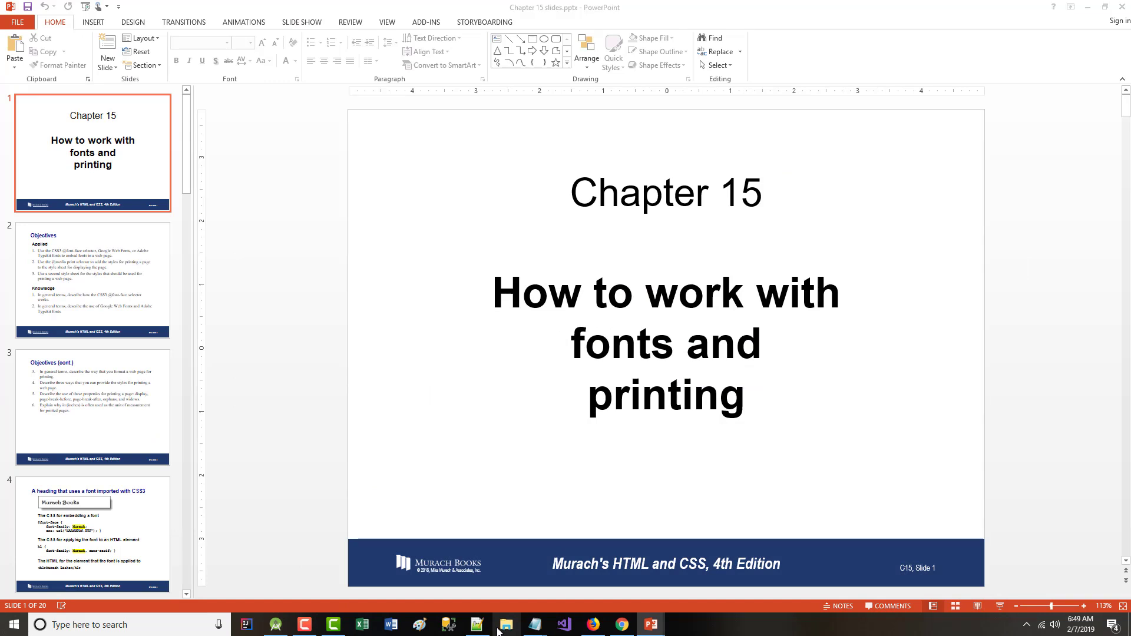
{"action": "left_click", "coordinate": [222, 210]}
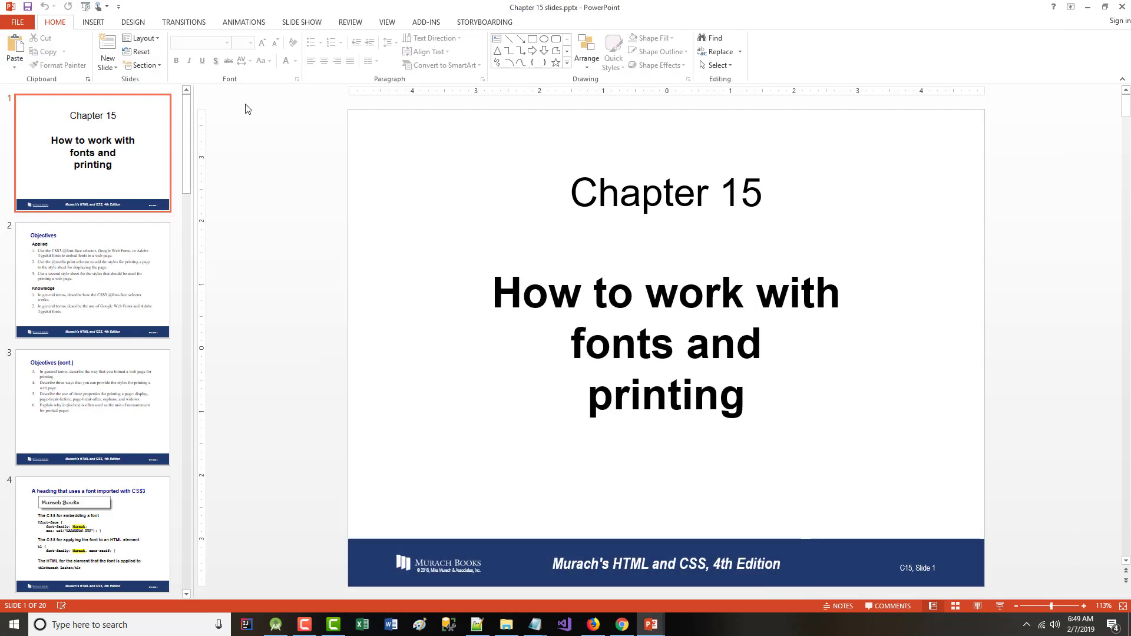
{"action": "left_click", "coordinate": [506, 624]}
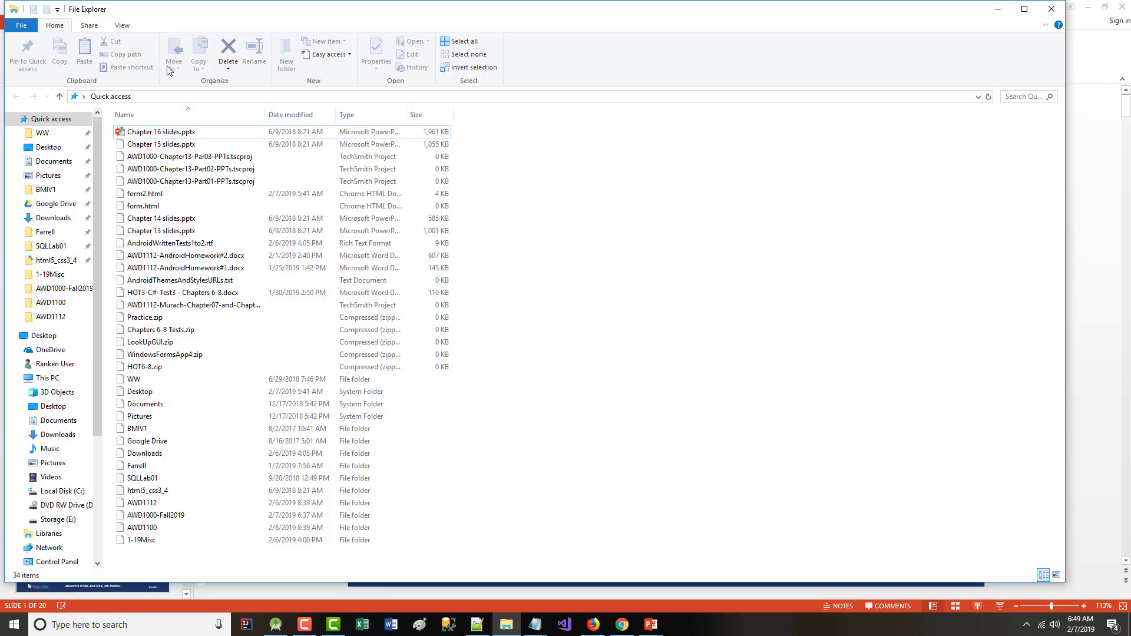
- Go to E:\awd1000-fall2019\AWD1000-Chapter13-Part02-PPTs and select the folder's full path
{"action": "left_click", "coordinate": [174, 97]}
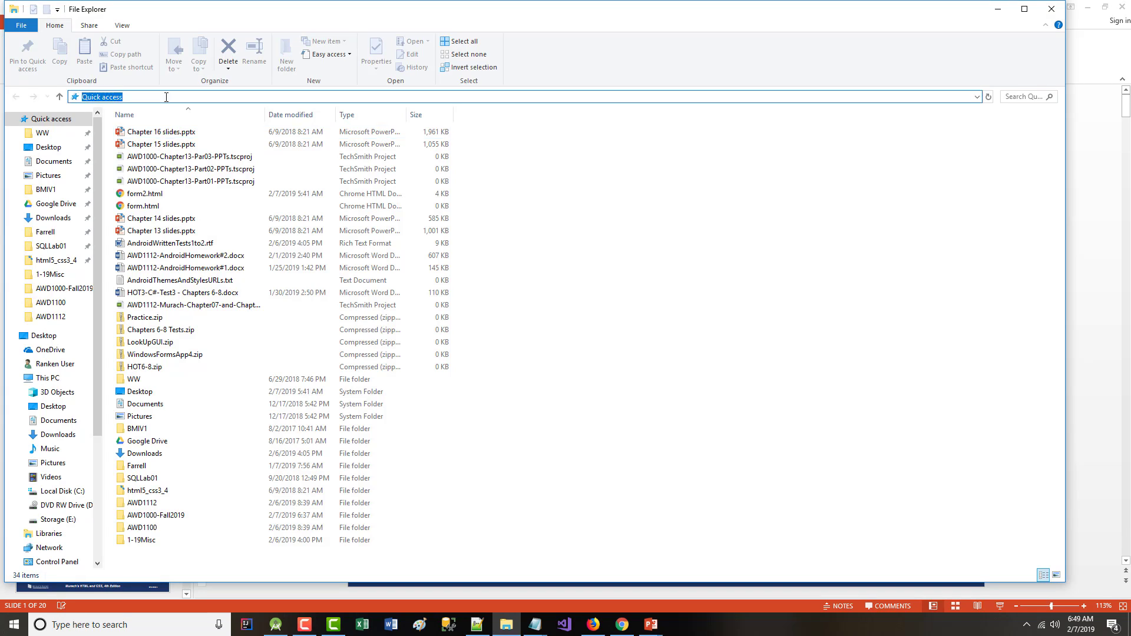
{"action": "type", "text": "e:\\aw"}
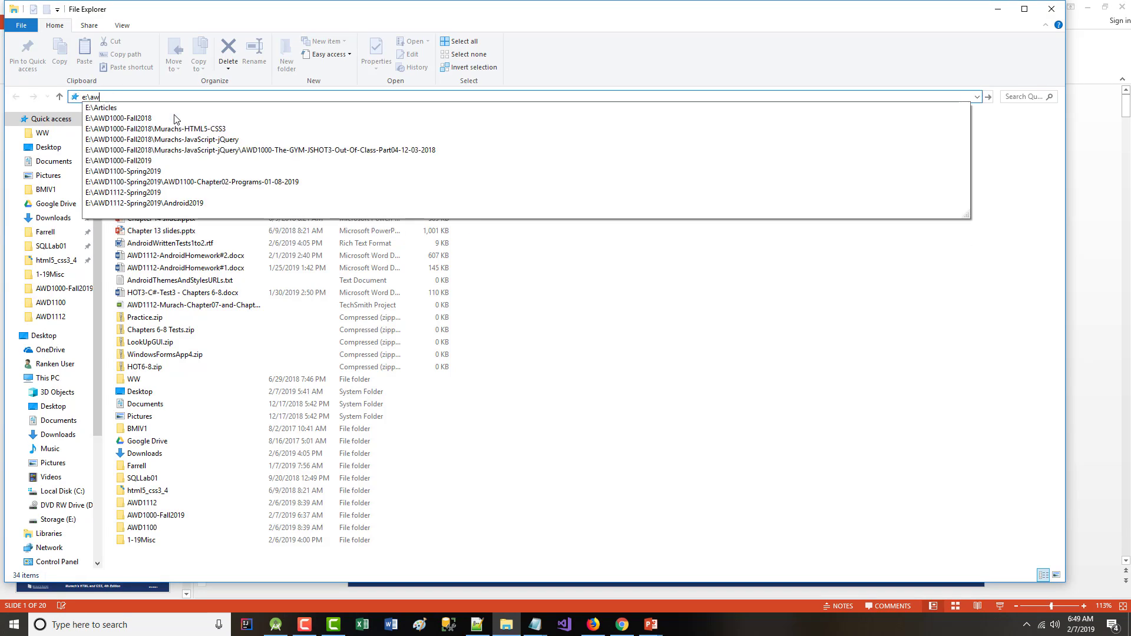
{"action": "type", "text": "d100"}
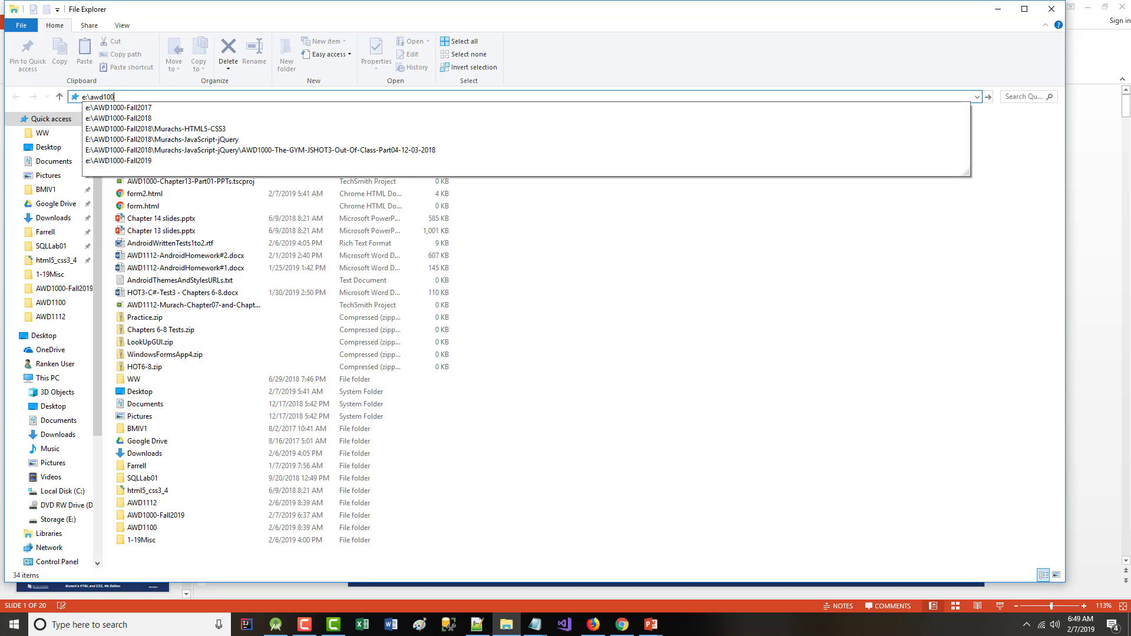
{"action": "type", "text": "0-fall2019"}
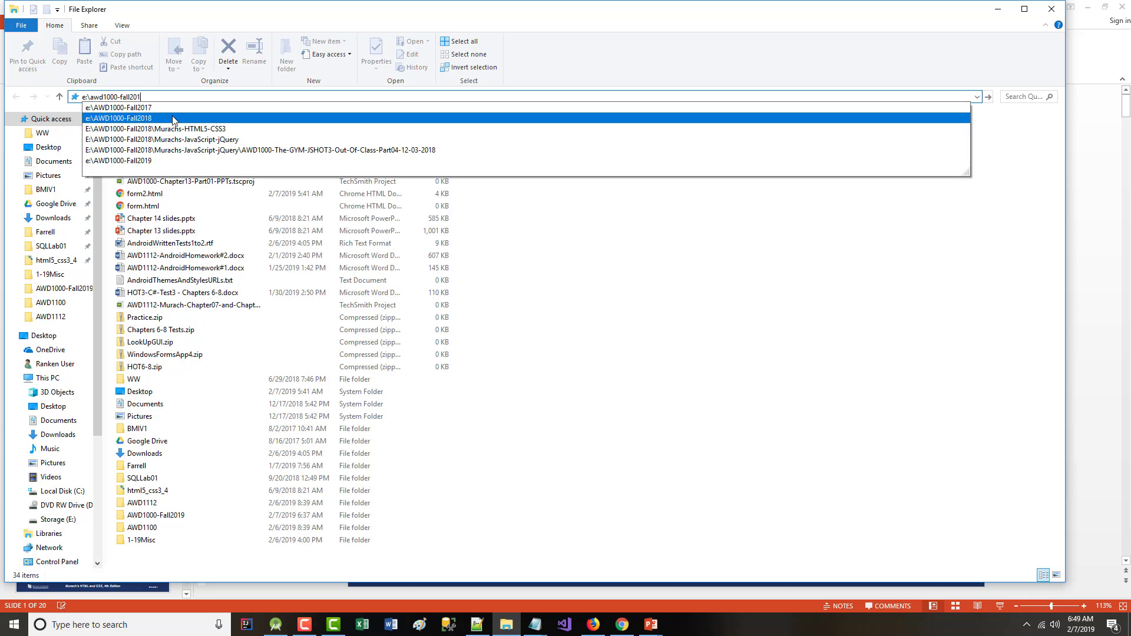
{"action": "key", "text": "Return"}
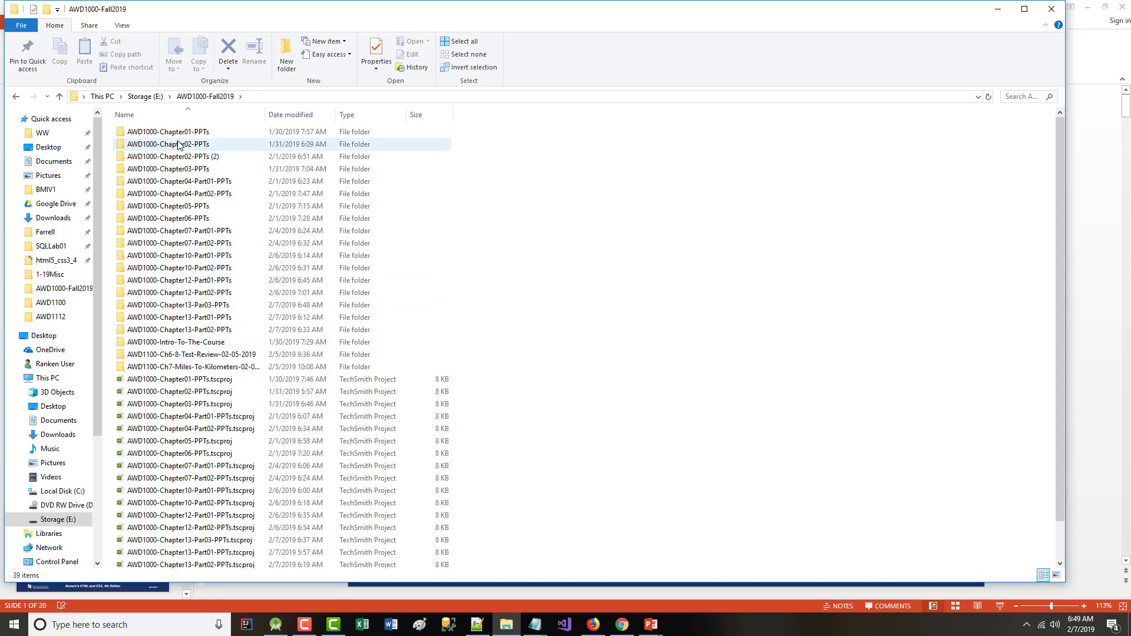
{"action": "double_click", "coordinate": [197, 335]}
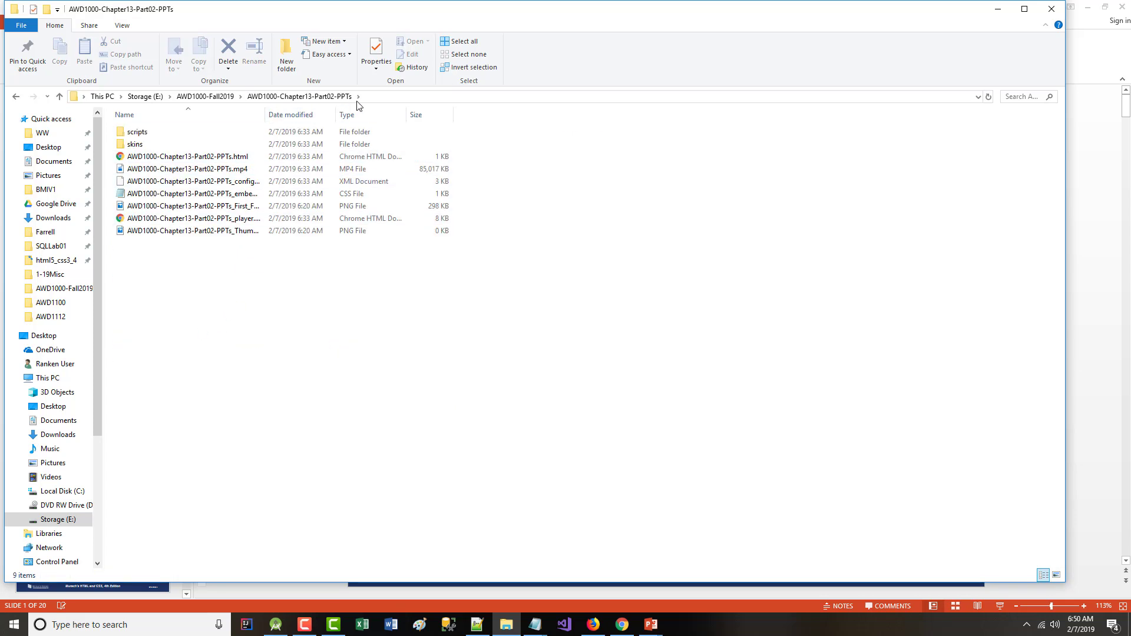
{"action": "double_click", "coordinate": [265, 115]}
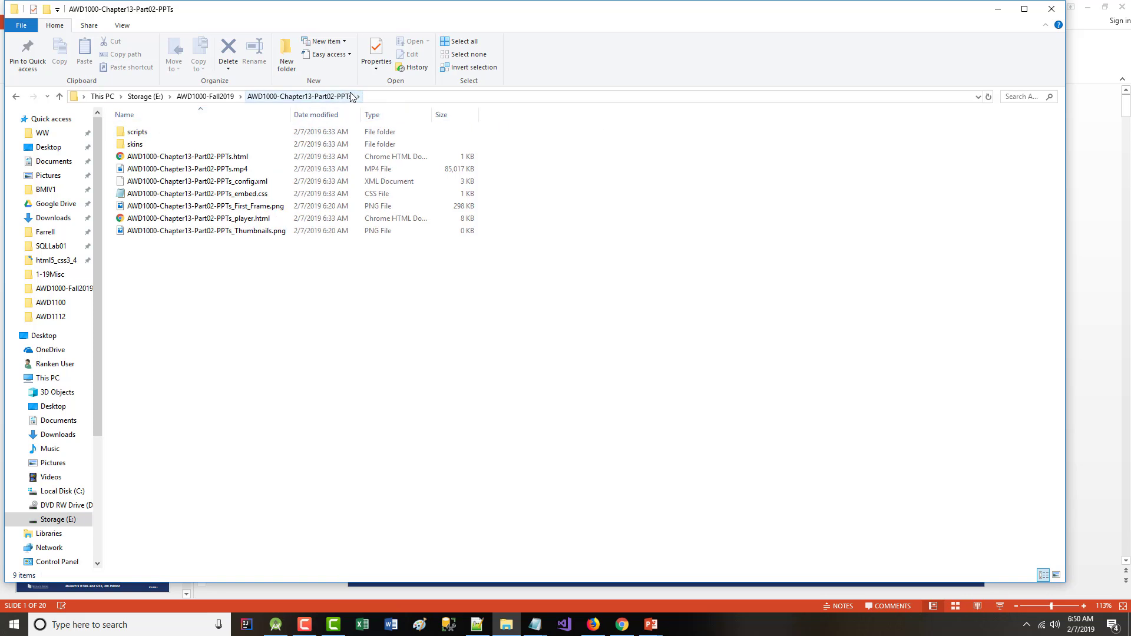
{"action": "left_click", "coordinate": [371, 96]}
{"action": "key", "text": "ctrl+c"}
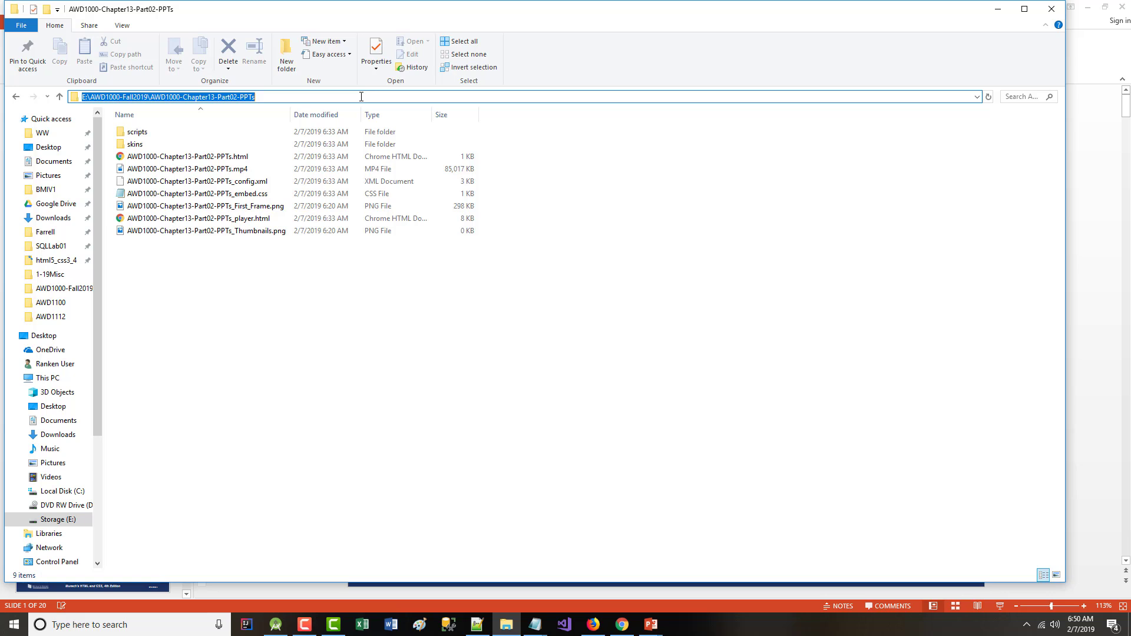
- Replace the media/sjv_speakers_sampson.mp4 data path with the copied folder path plus a backslash
{"action": "left_click", "coordinate": [477, 624]}
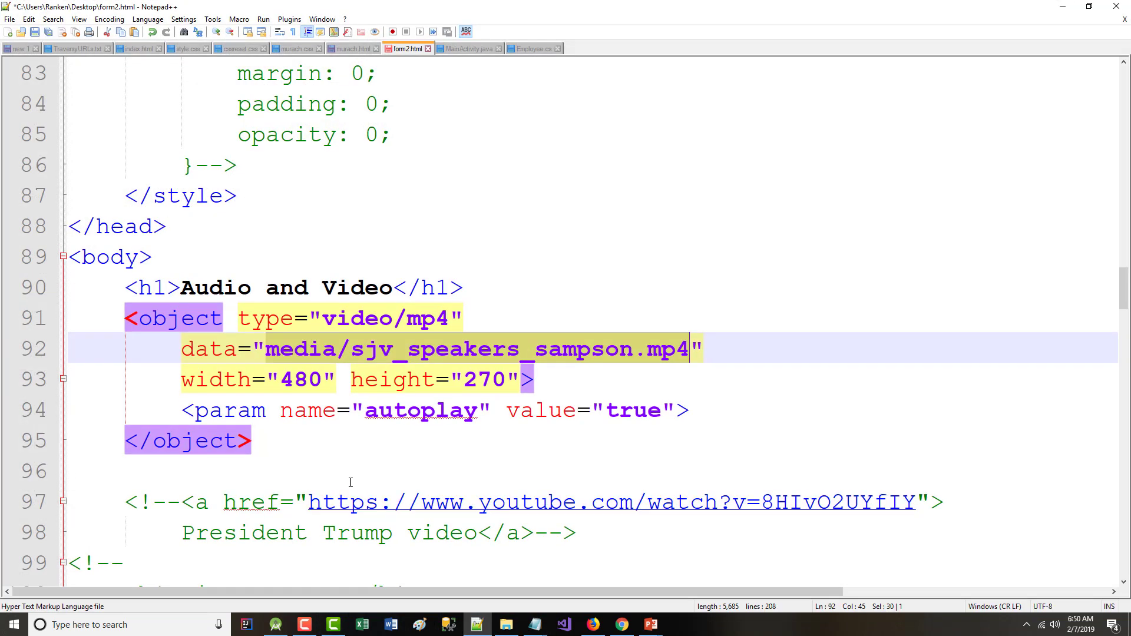
{"action": "left_click", "coordinate": [268, 349]}
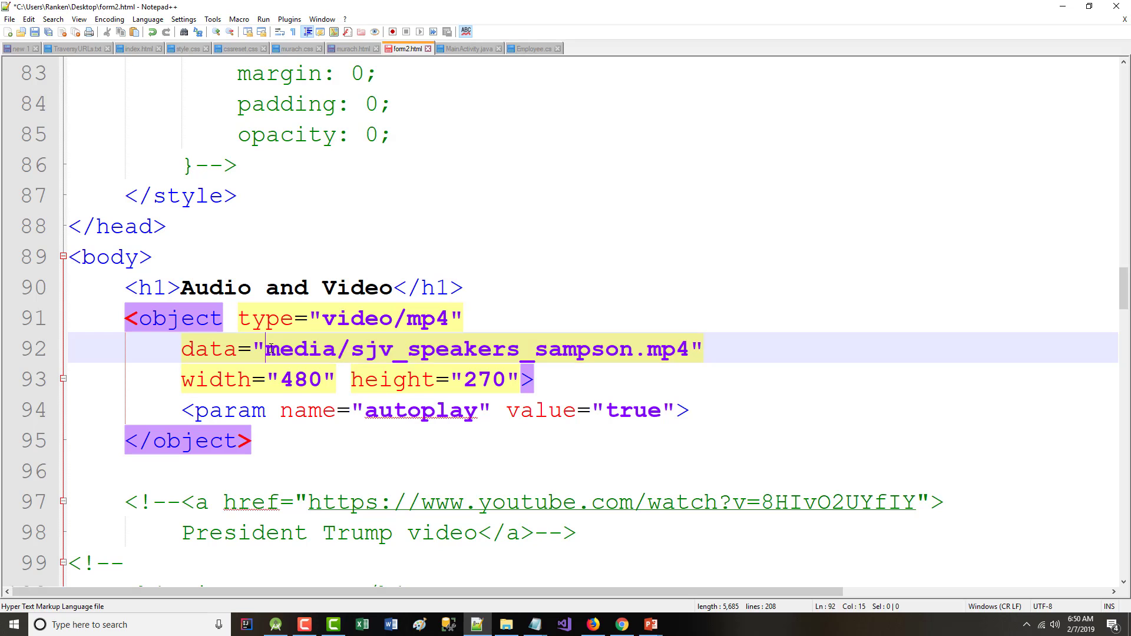
{"action": "left_click_drag", "start_coordinate": [270, 349], "coordinate": [672, 360]}
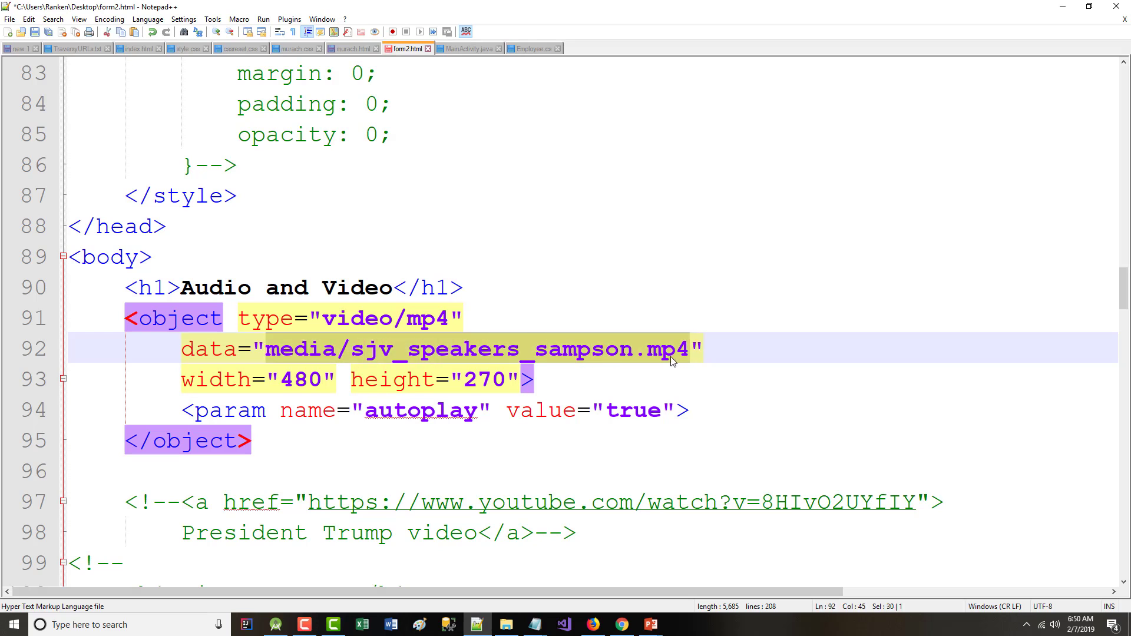
{"action": "key", "text": "ctrl+v"}
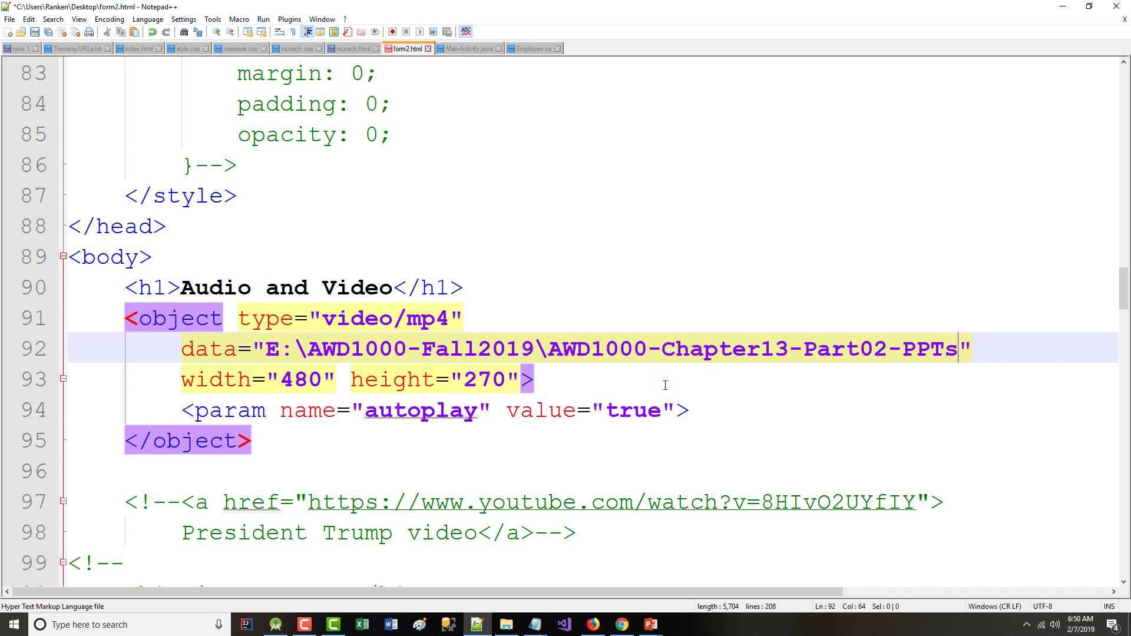
{"action": "type", "text": "\\"}
- Copy the AWD1000-Chapter13-Part02-PPTs.mp4 file name from Explorer and paste it after the folder path
{"action": "left_click", "coordinate": [1062, 7]}
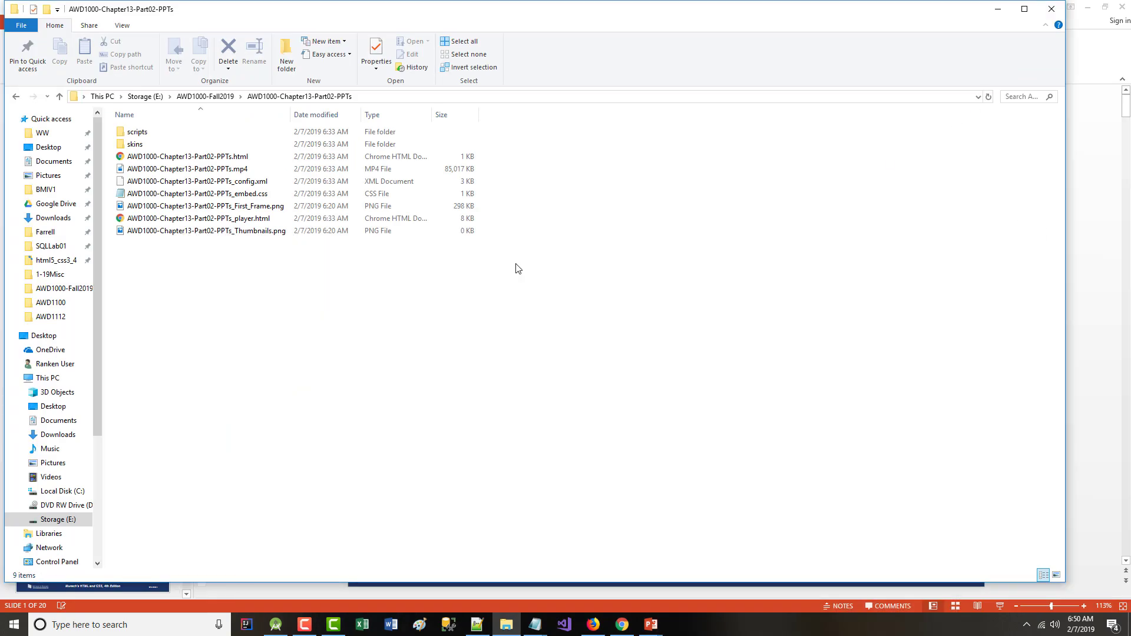
{"action": "left_click", "coordinate": [199, 170]}
{"action": "left_click", "coordinate": [199, 171]}
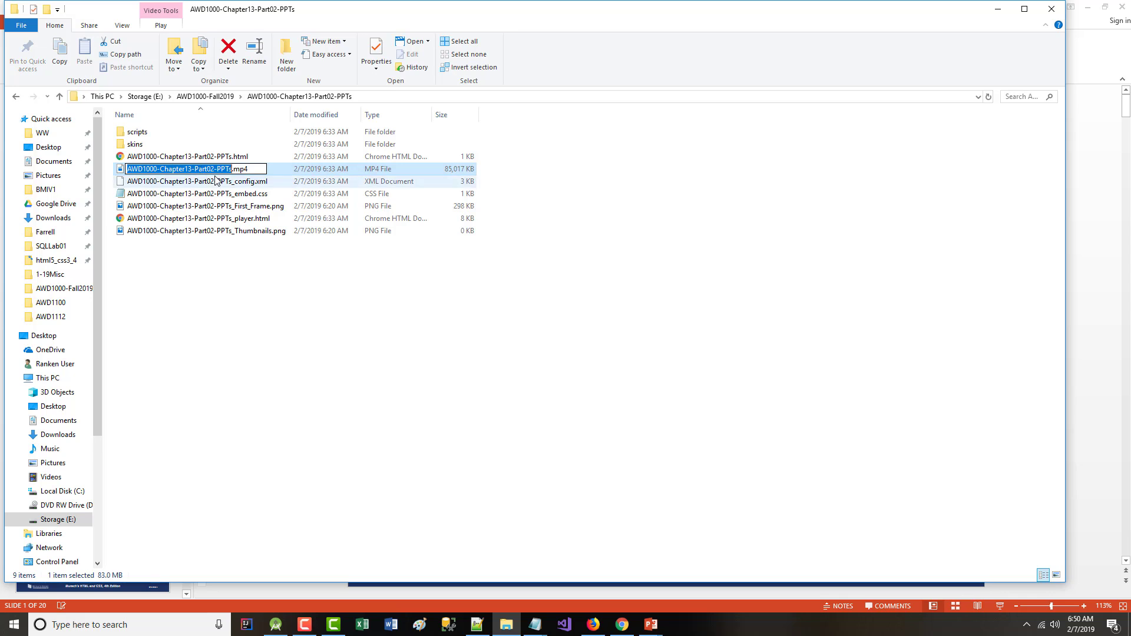
{"action": "key", "text": "ctrl+a"}
{"action": "key", "text": "ctrl+c"}
{"action": "left_click", "coordinate": [997, 12]}
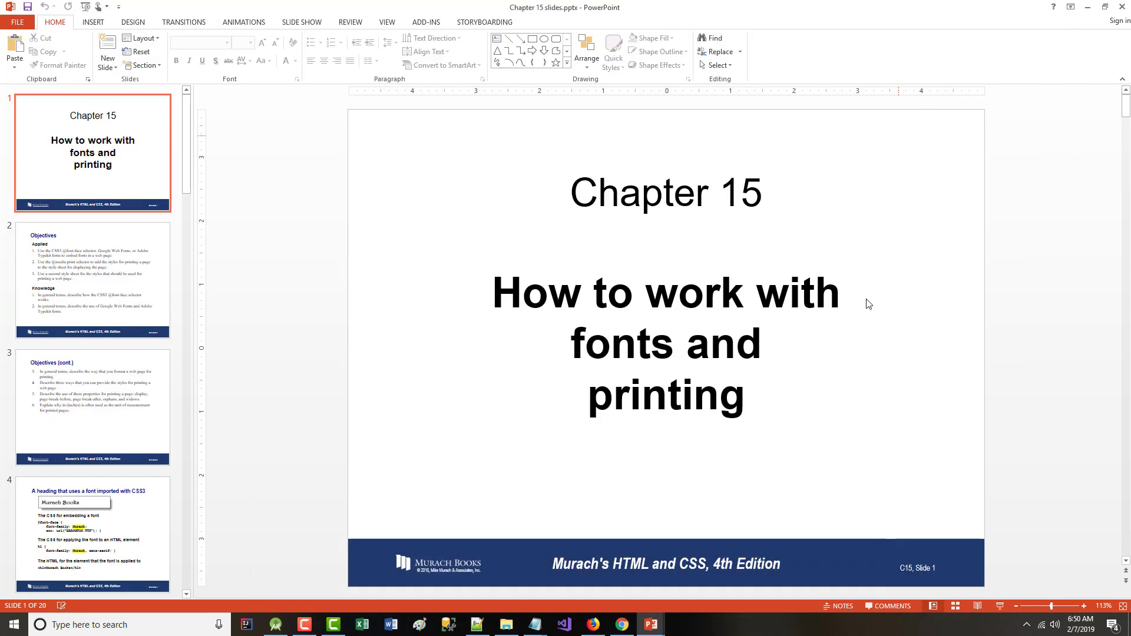
{"action": "left_click", "coordinate": [477, 624]}
{"action": "key", "text": "ctrl+v"}
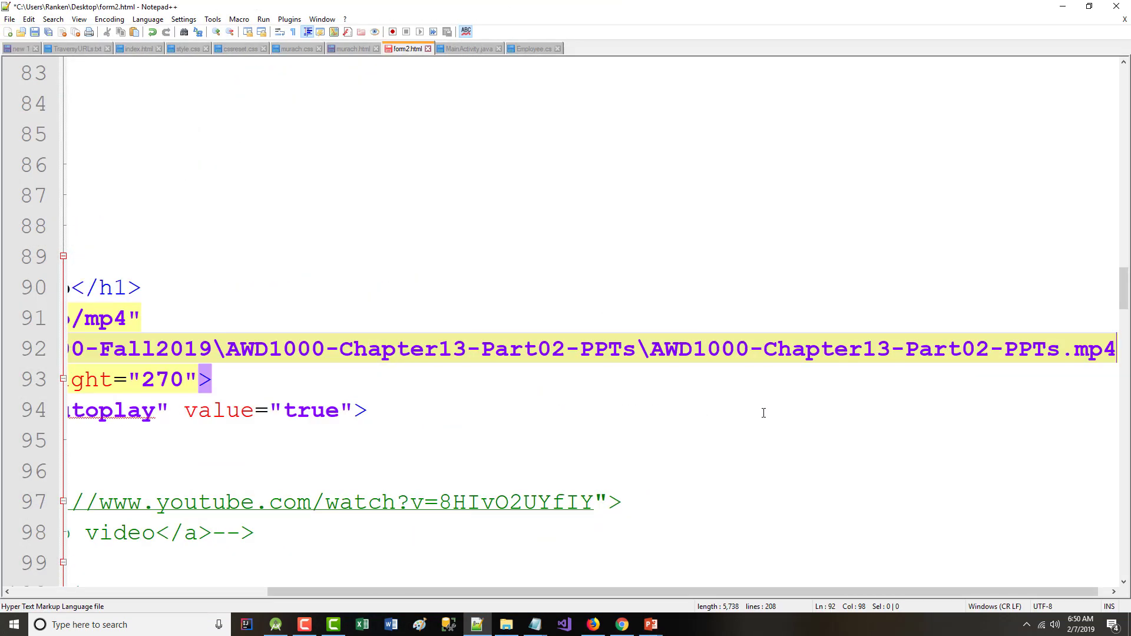
- Save form2.html and launch it in Chrome
{"action": "key", "text": "ctrl+s"}
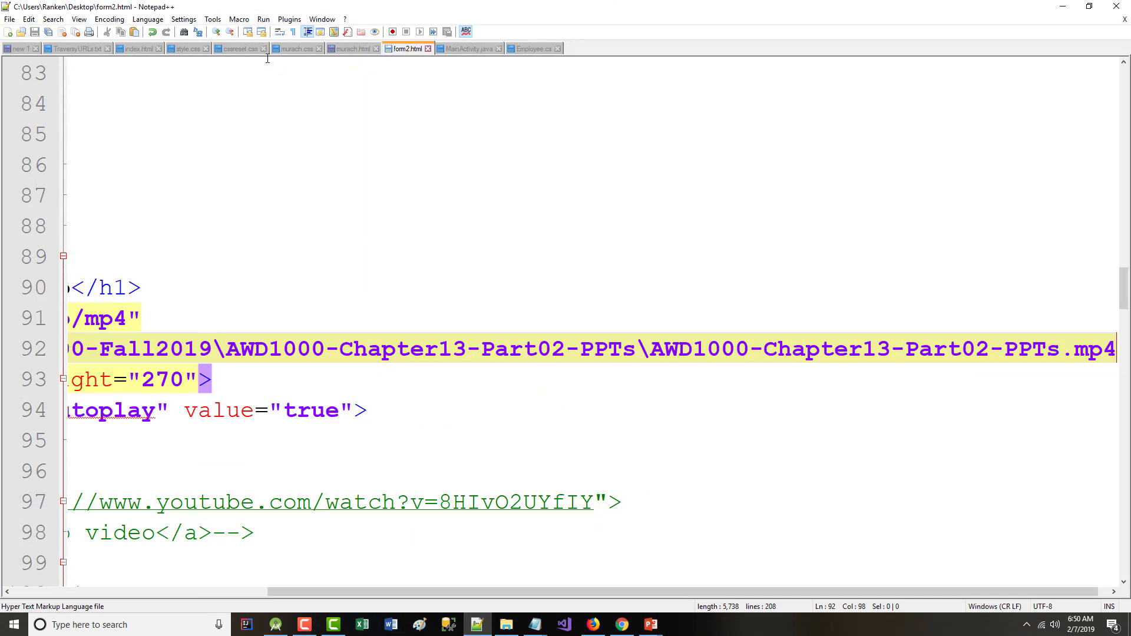
{"action": "left_click", "coordinate": [263, 18]}
{"action": "left_click", "coordinate": [303, 75]}
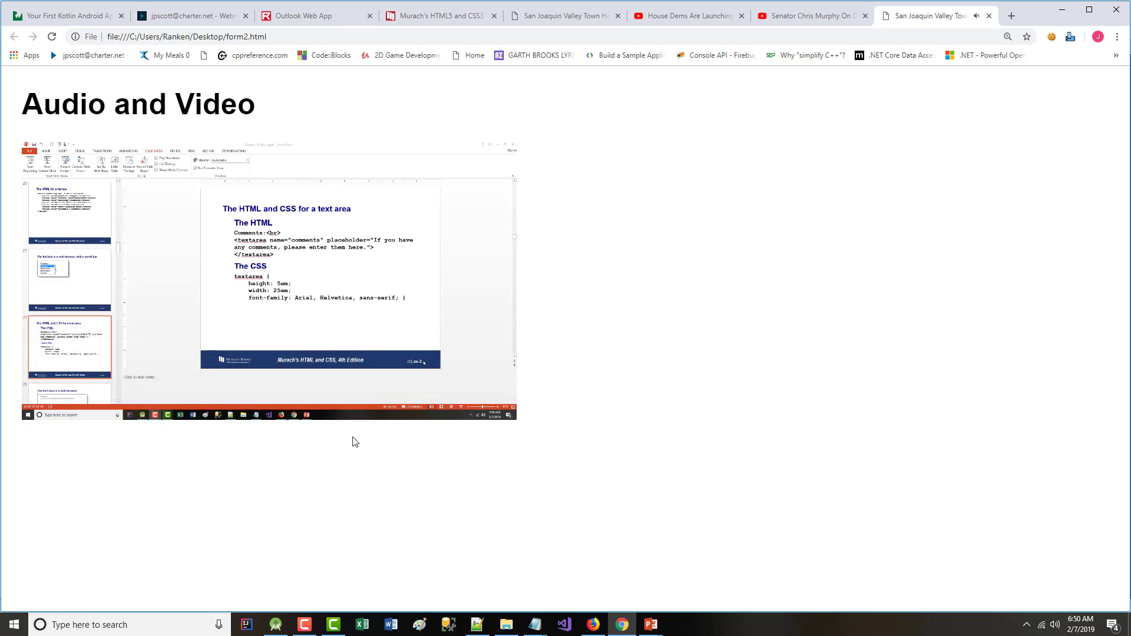
- Seek the local video ahead through 7:25, 16:59 and 18:15, then pause it at 19:31
{"action": "mouse_move", "coordinate": [151, 396]}
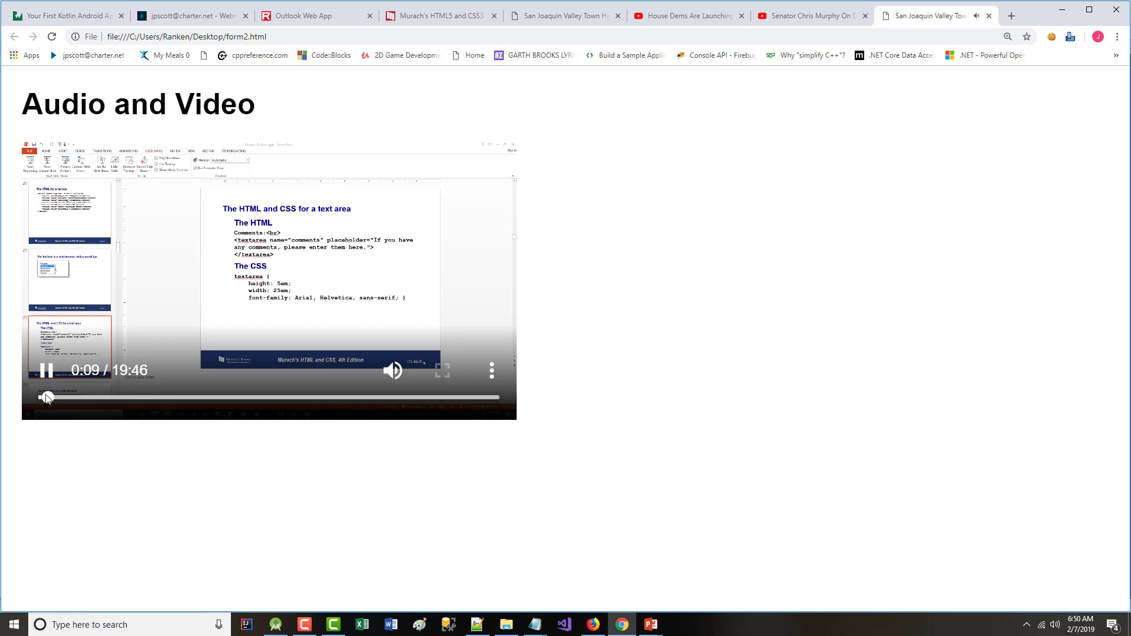
{"action": "left_click", "coordinate": [213, 398]}
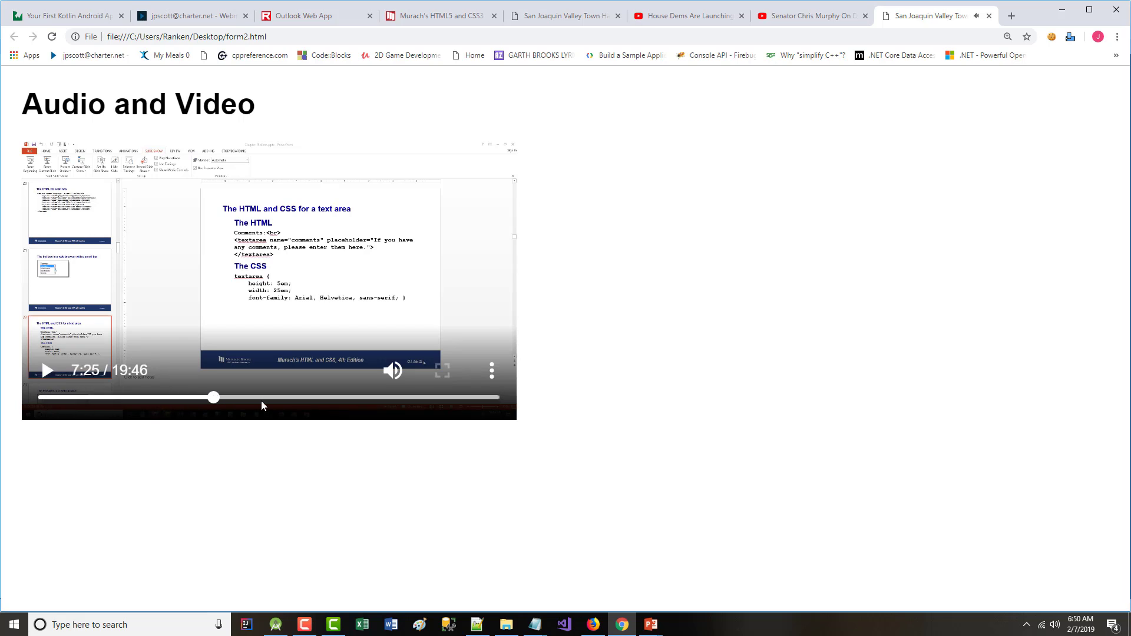
{"action": "left_click_drag", "start_coordinate": [262, 405], "coordinate": [431, 399]}
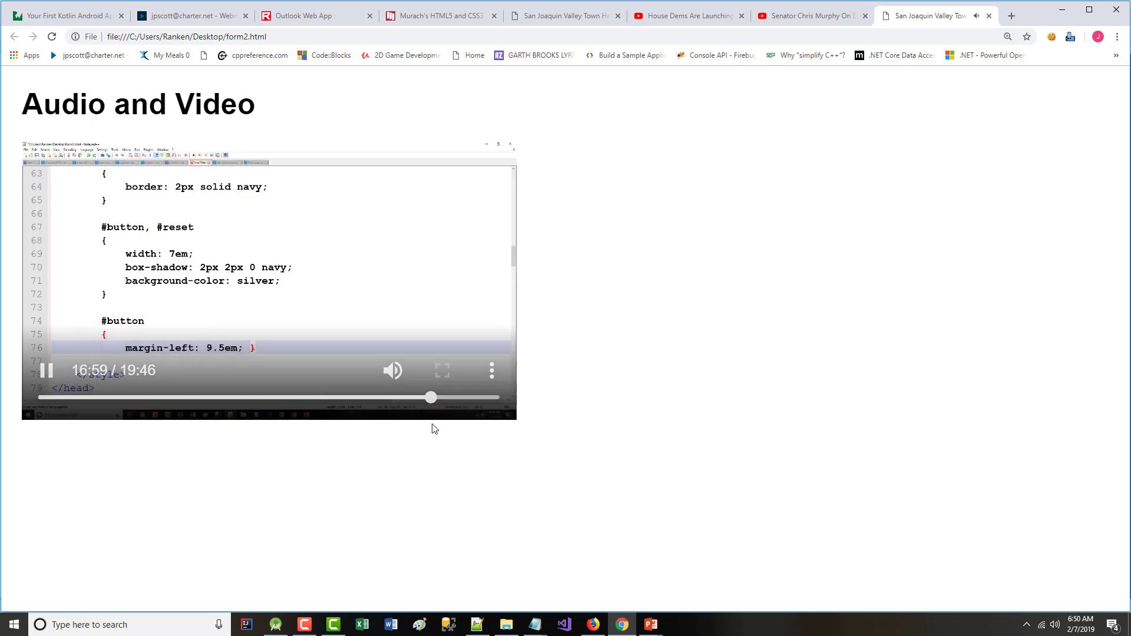
{"action": "left_click", "coordinate": [461, 400]}
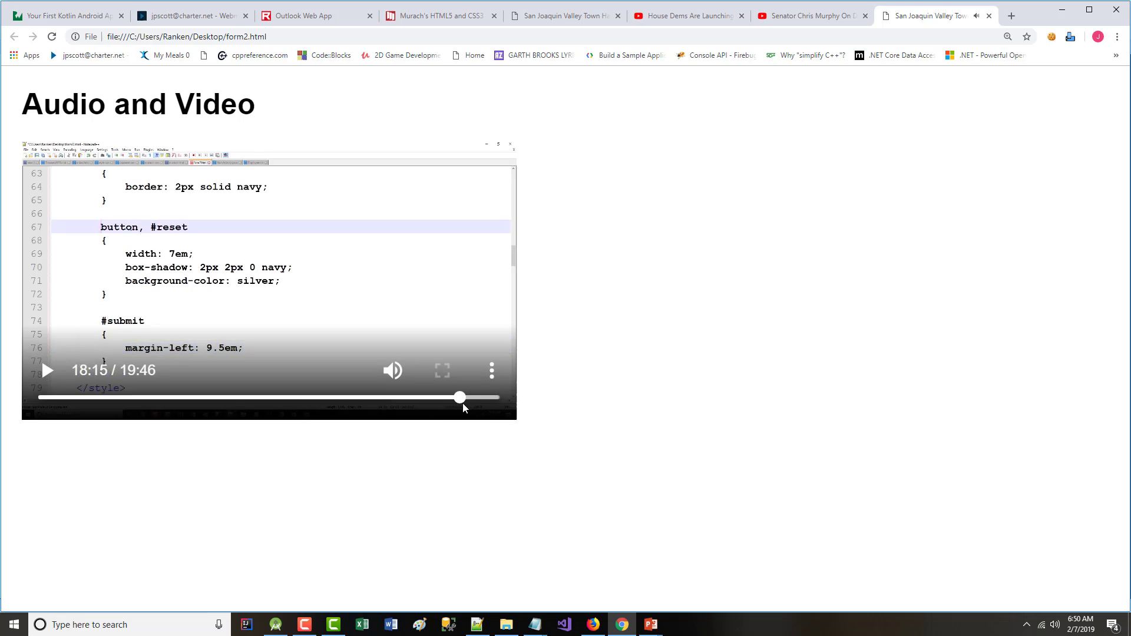
{"action": "left_click", "coordinate": [466, 400]}
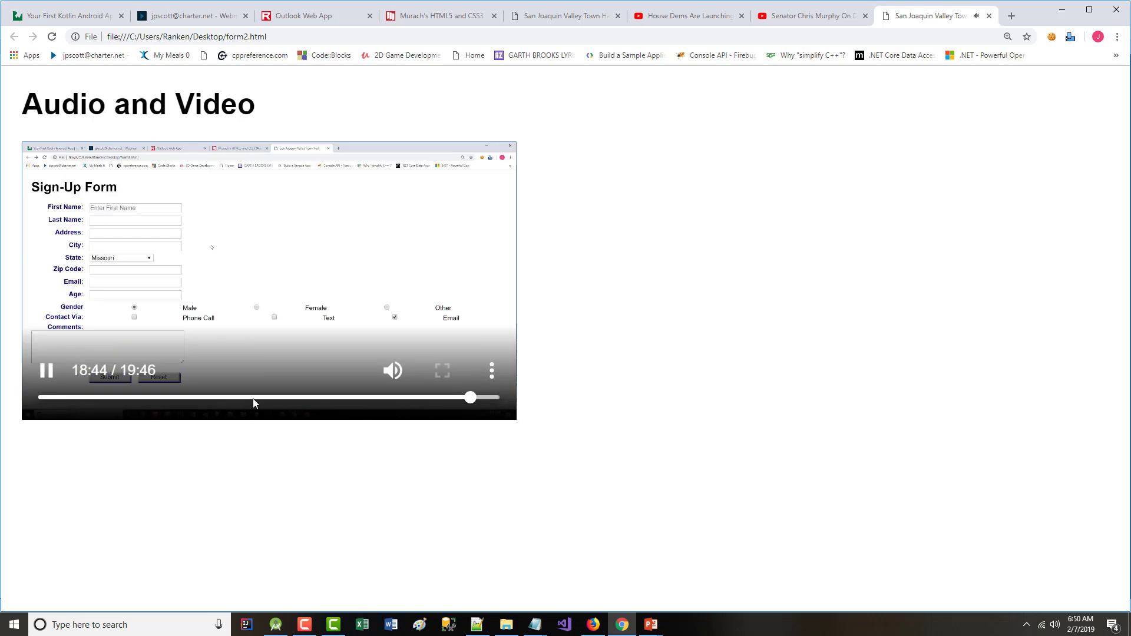
{"action": "left_click_drag", "start_coordinate": [471, 400], "coordinate": [490, 402]}
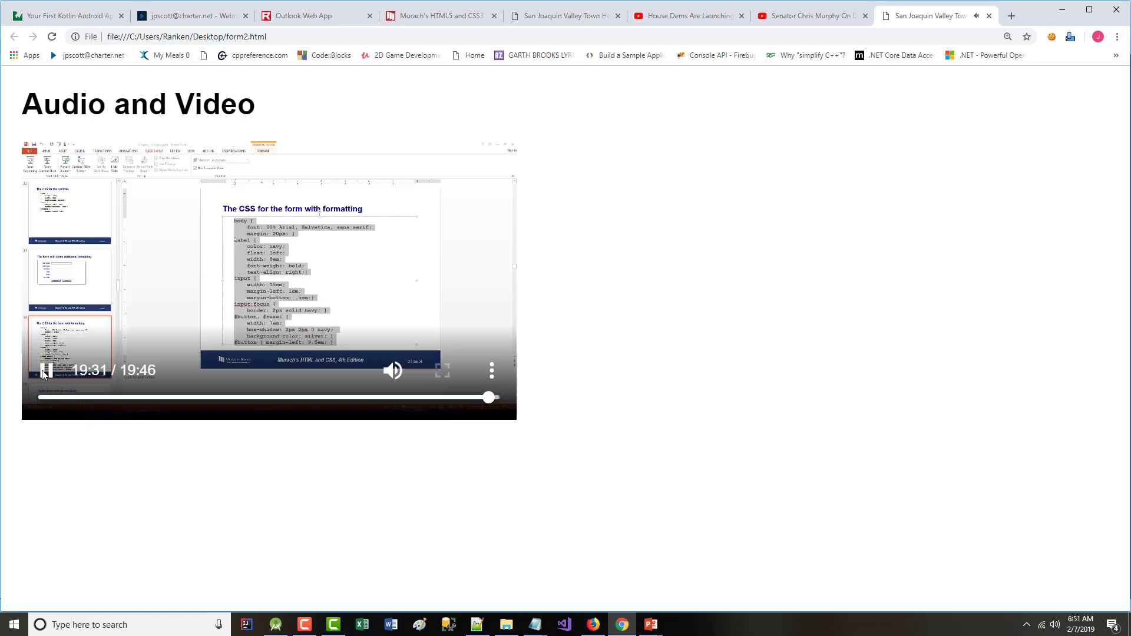
{"action": "left_click", "coordinate": [46, 371]}
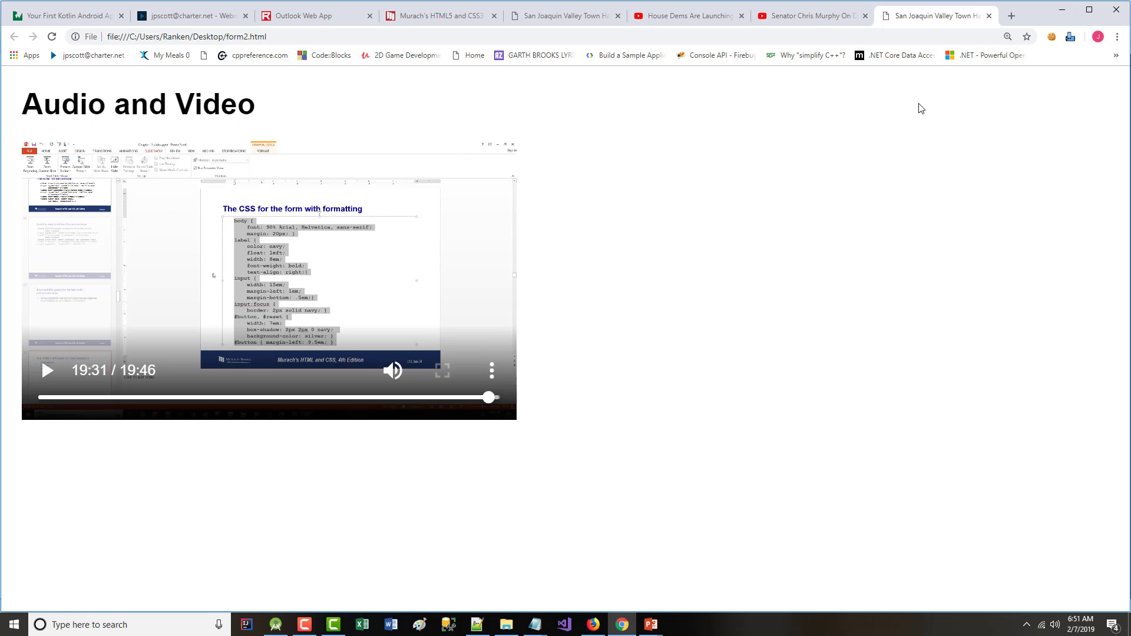
{"action": "left_click", "coordinate": [1062, 10]}
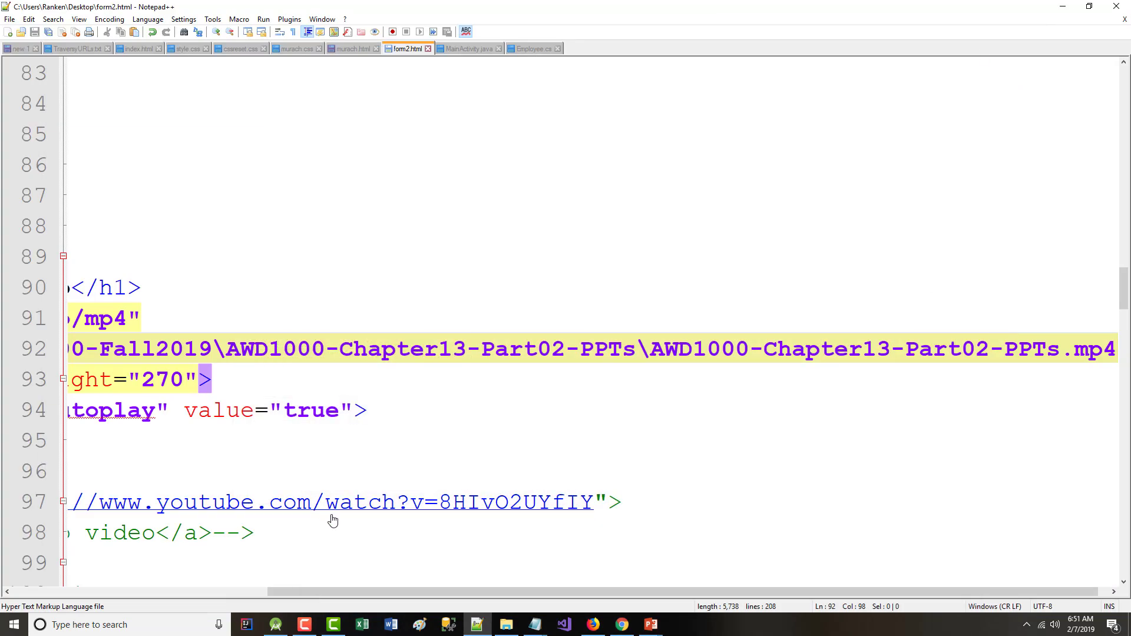
{"action": "left_click_drag", "start_coordinate": [386, 592], "coordinate": [6, 518]}
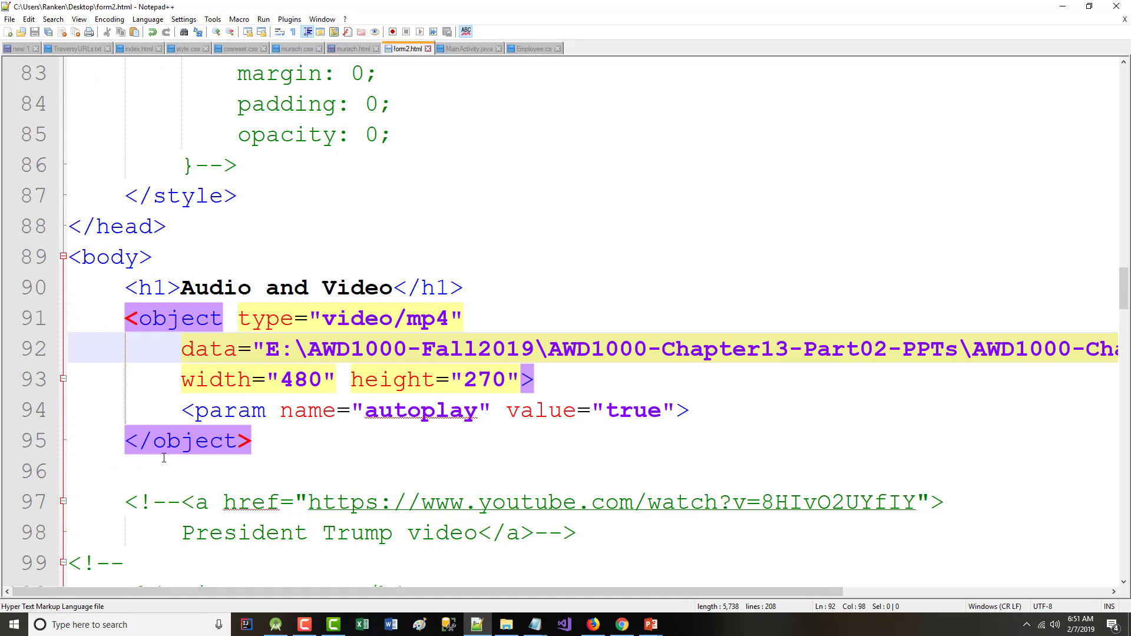
{"action": "left_click", "coordinate": [245, 319]}
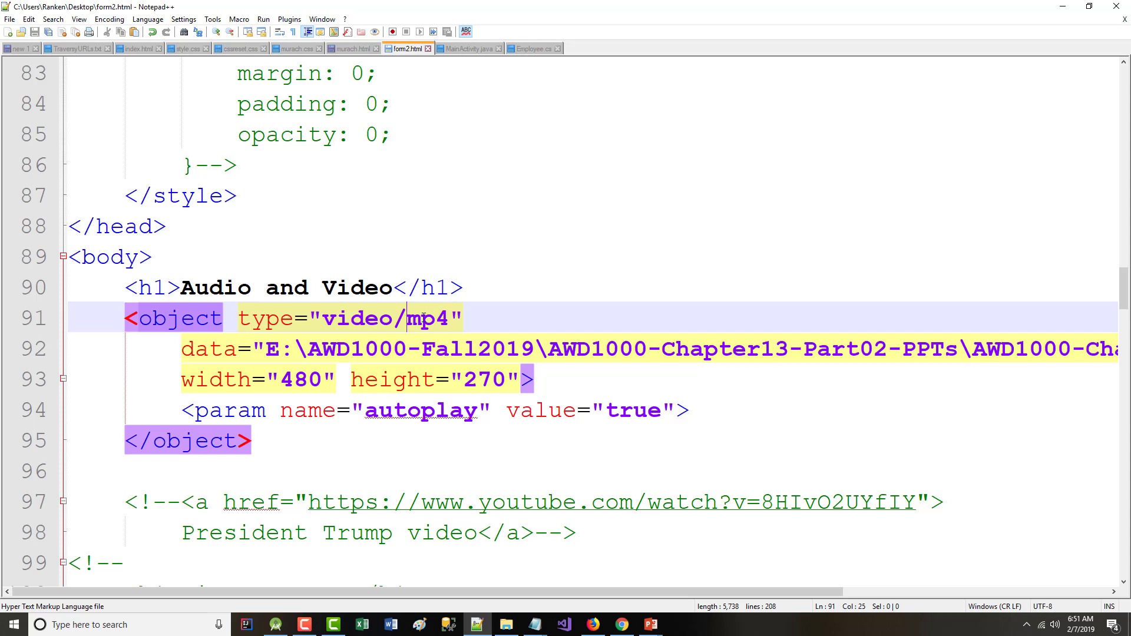
{"action": "left_click_drag", "start_coordinate": [423, 316], "coordinate": [451, 318]}
{"action": "left_click_drag", "start_coordinate": [350, 318], "coordinate": [366, 319]}
{"action": "left_click_drag", "start_coordinate": [266, 349], "coordinate": [1091, 350]}
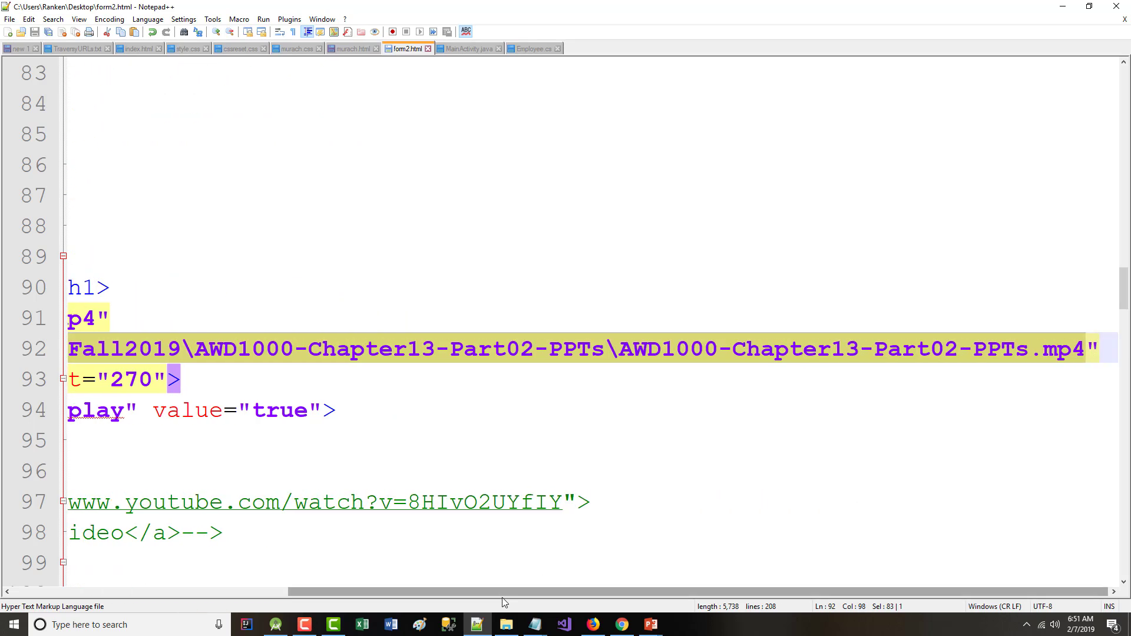
{"action": "left_click_drag", "start_coordinate": [499, 592], "coordinate": [222, 592]}
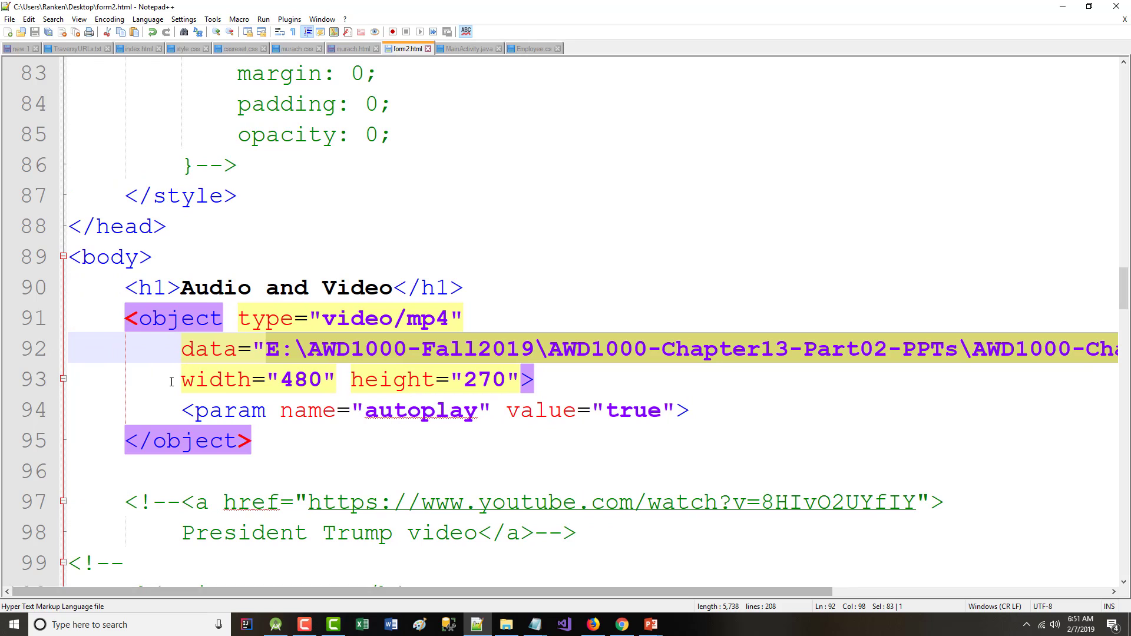
{"action": "left_click_drag", "start_coordinate": [180, 380], "coordinate": [517, 387]}
{"action": "left_click", "coordinate": [322, 476]}
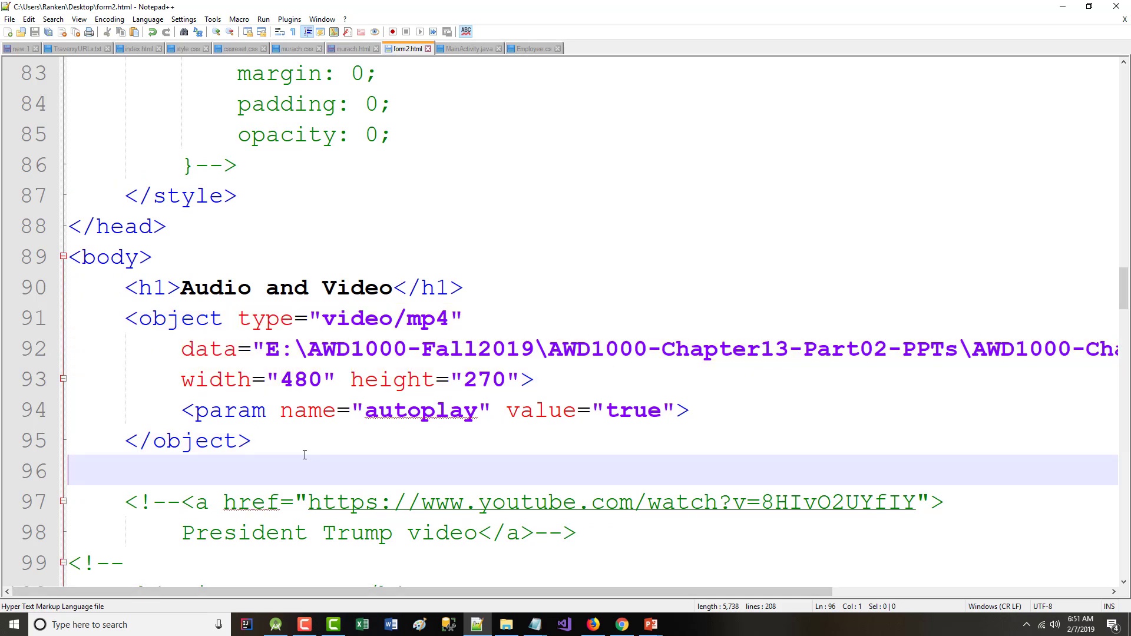
{"action": "left_click_drag", "start_coordinate": [188, 409], "coordinate": [690, 419]}
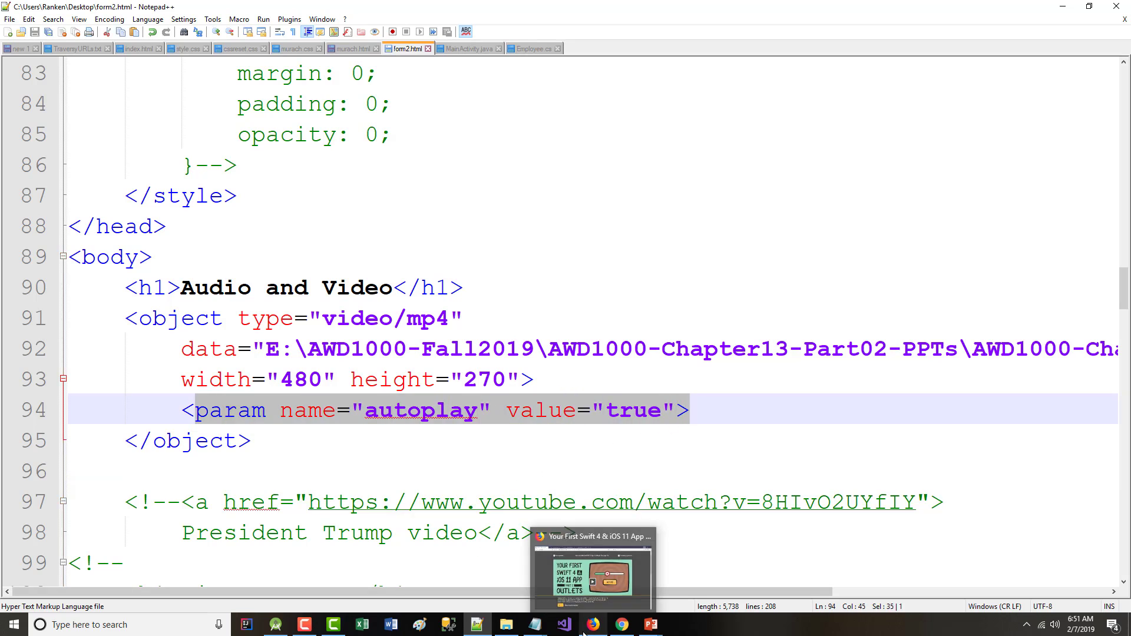
- Return to the Chapter 14 slides and select the YouTube embed code on slide 11
{"action": "left_click", "coordinate": [622, 627]}
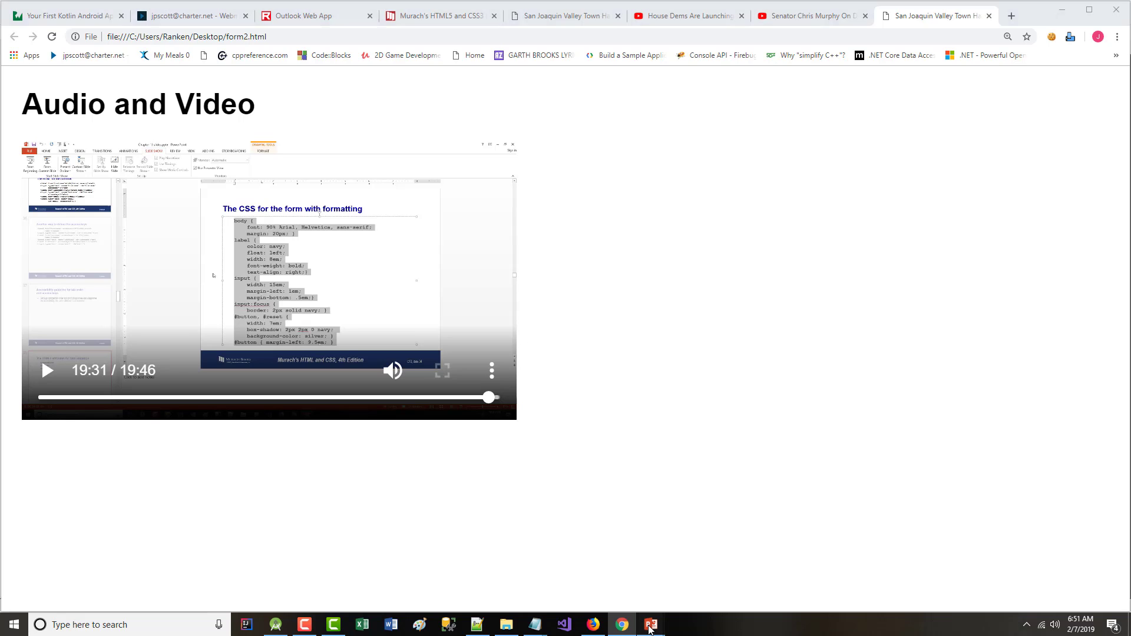
{"action": "mouse_move", "coordinate": [649, 623]}
{"action": "left_click", "coordinate": [497, 540]}
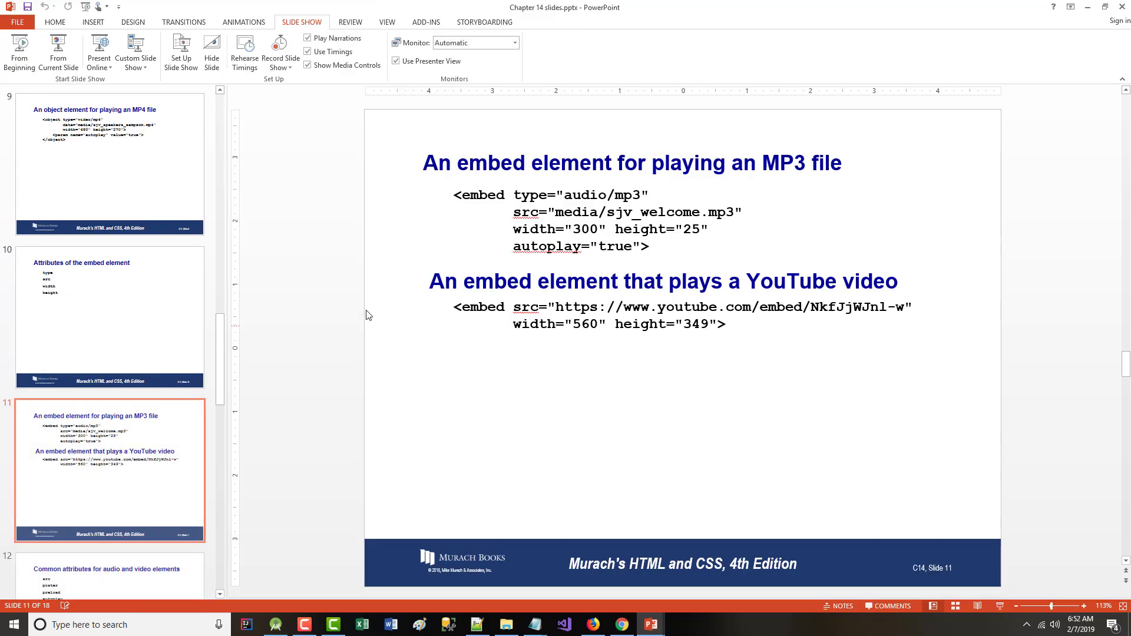
{"action": "left_click_drag", "start_coordinate": [483, 315], "coordinate": [736, 327]}
{"action": "key", "text": "ctrl+c"}
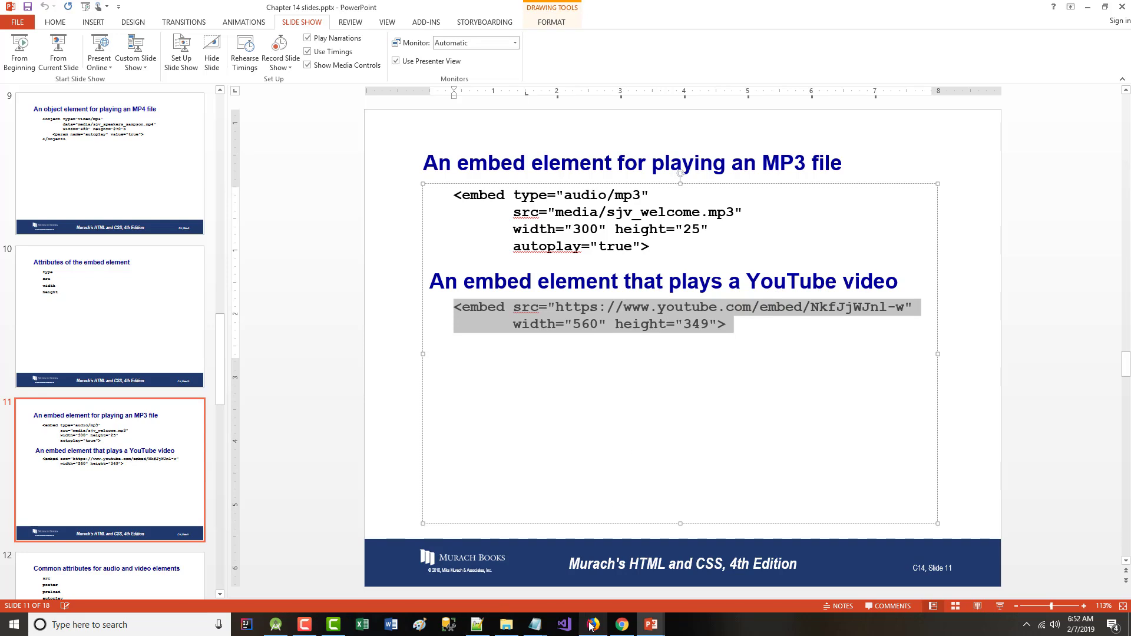
- Wrap the object element in <!-- and --> to comment it out
{"action": "left_click", "coordinate": [476, 627]}
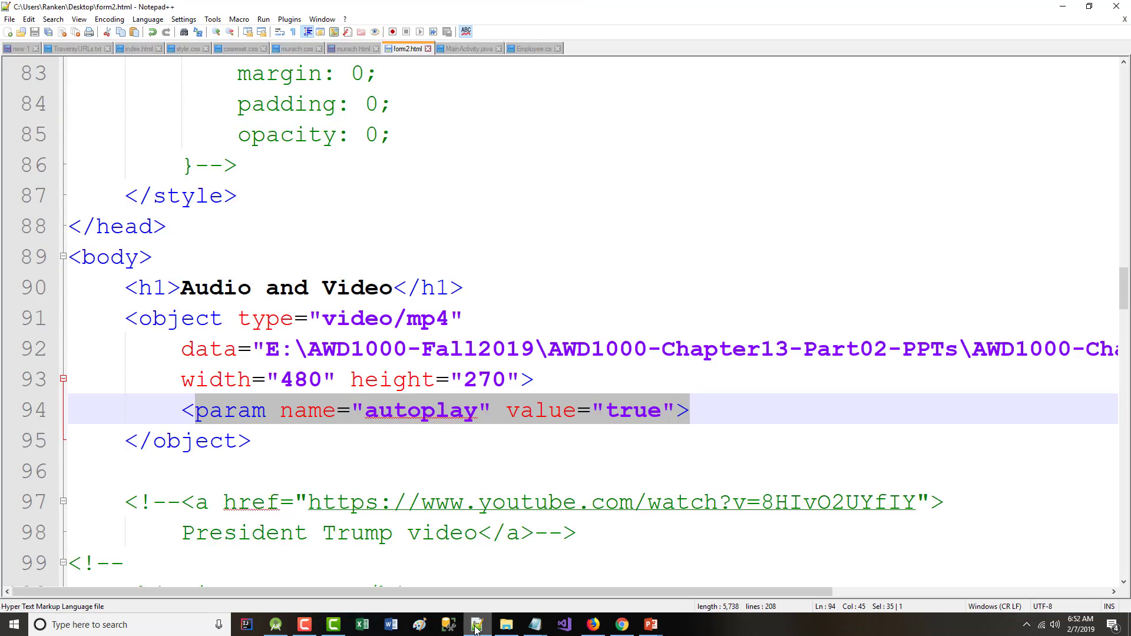
{"action": "left_click", "coordinate": [125, 318]}
{"action": "type", "text": "<!--"}
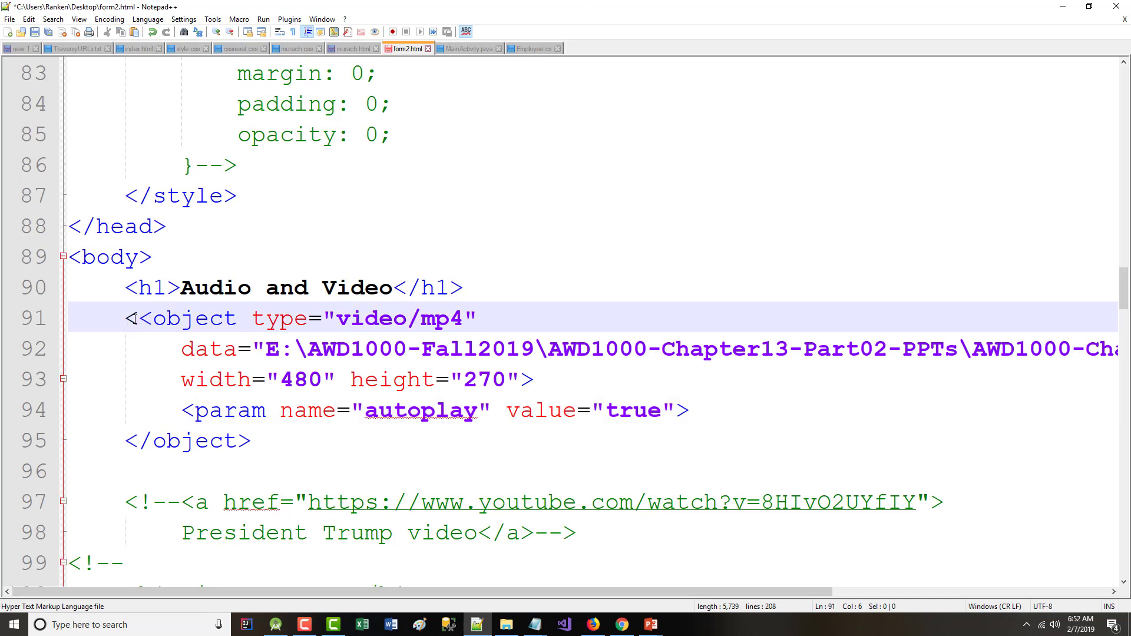
{"action": "left_click", "coordinate": [259, 448]}
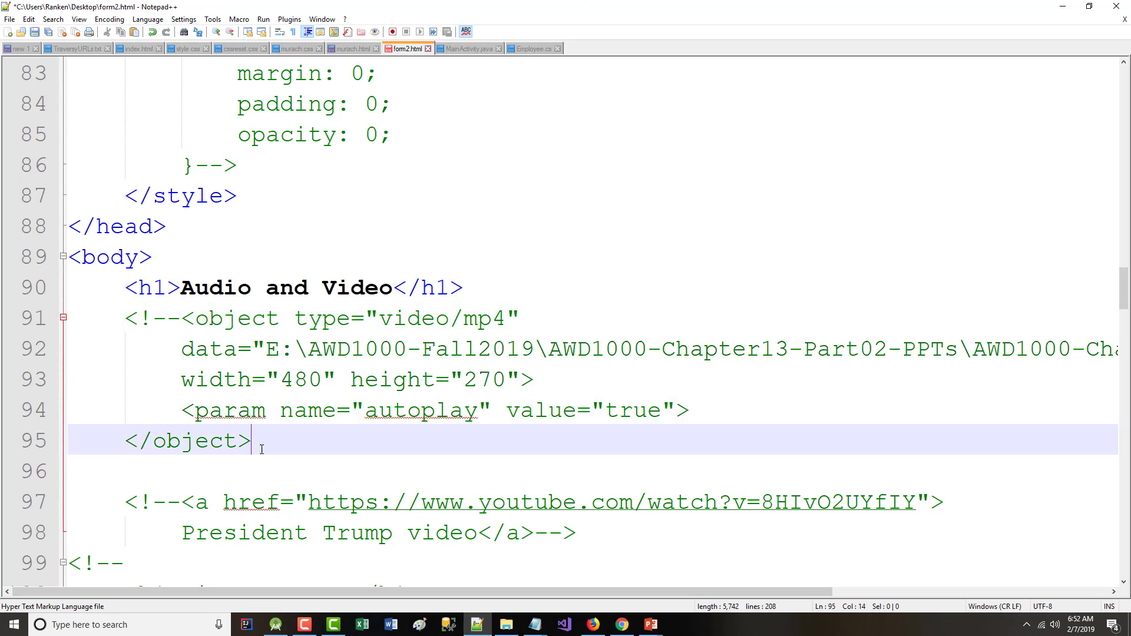
{"action": "type", "text": "-->"}
- Paste the YouTube embed element below the commented block and save form2.html
{"action": "key", "text": "Return"}
{"action": "key", "text": "Return"}
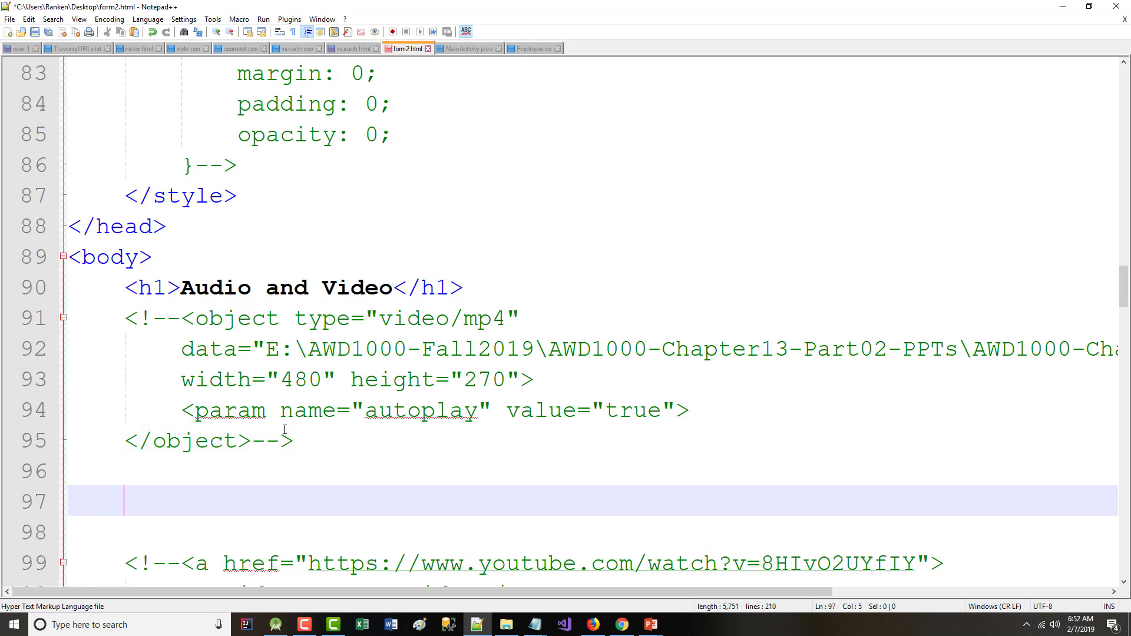
{"action": "key", "text": "ctrl+v"}
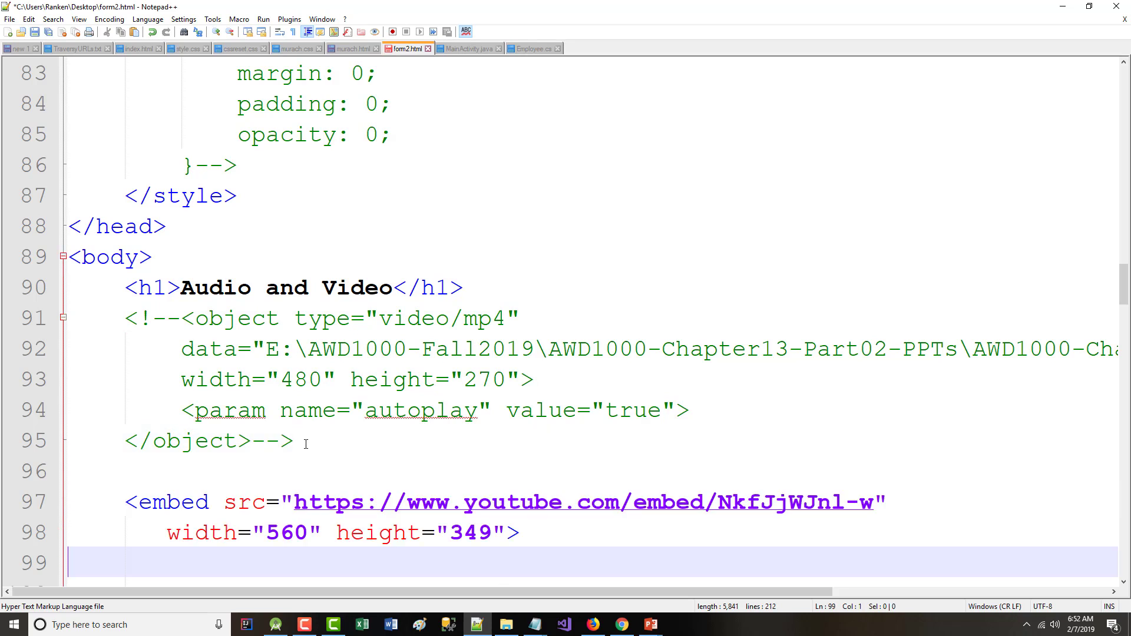
{"action": "key", "text": "ctrl+s"}
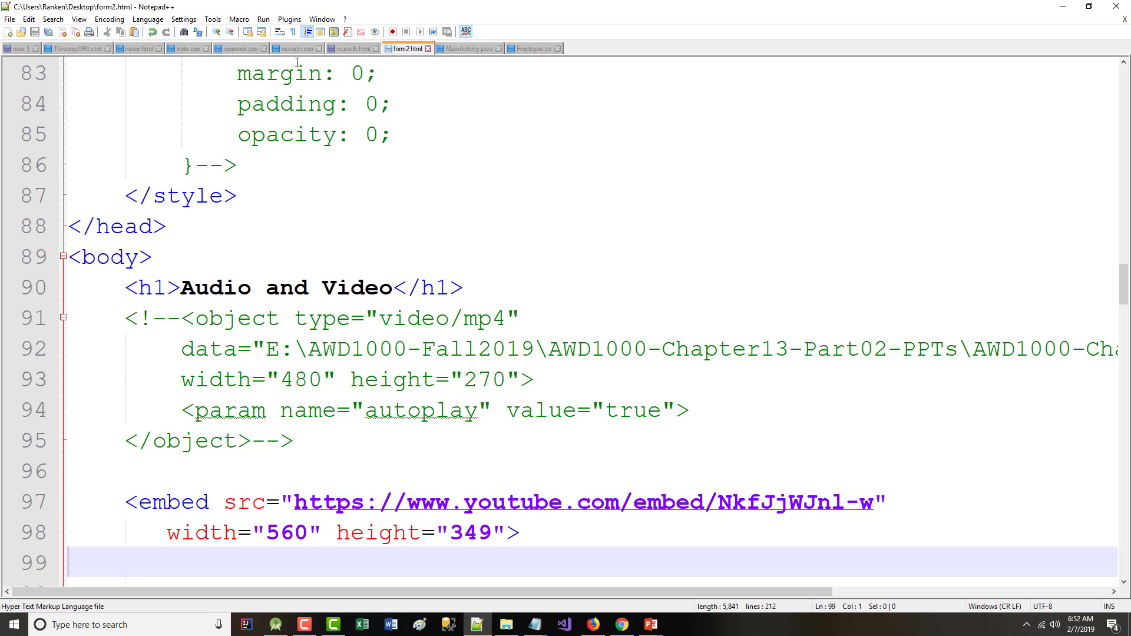
- Launch form2.html in Chrome and play the embedded YouTube video with sound on
{"action": "left_click", "coordinate": [263, 19]}
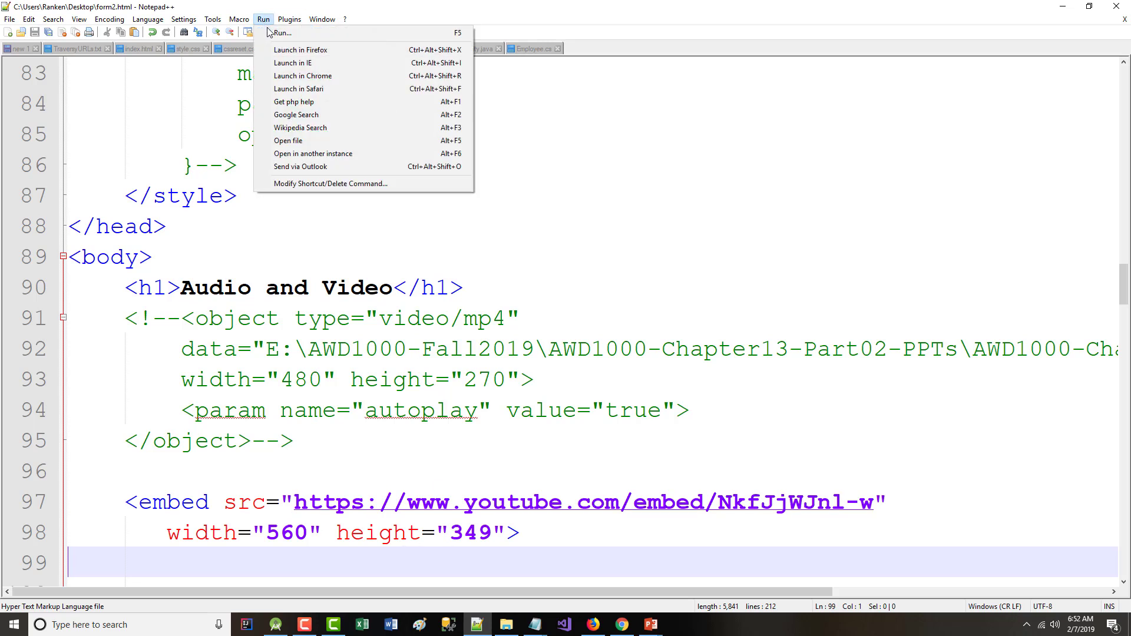
{"action": "left_click", "coordinate": [286, 76]}
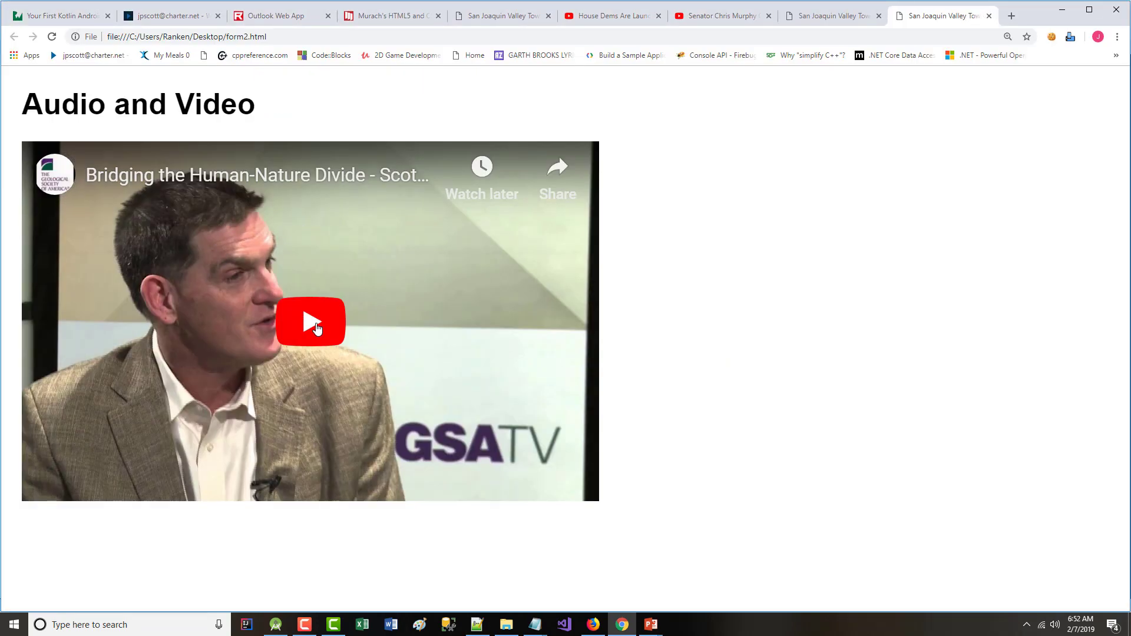
{"action": "left_click", "coordinate": [318, 327]}
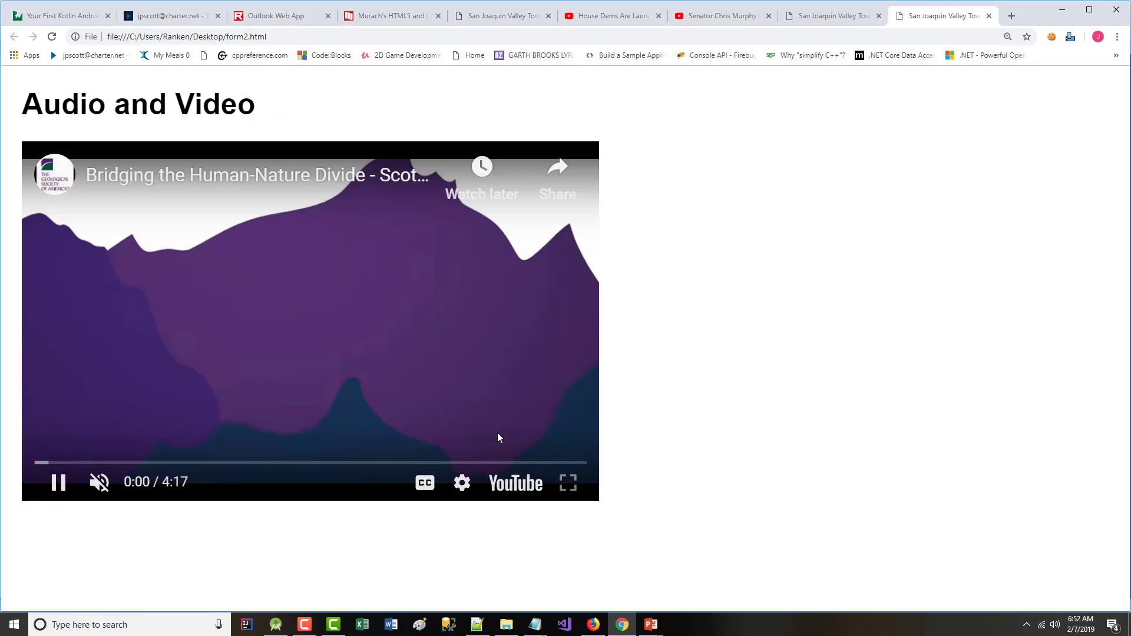
{"action": "left_click", "coordinate": [115, 483]}
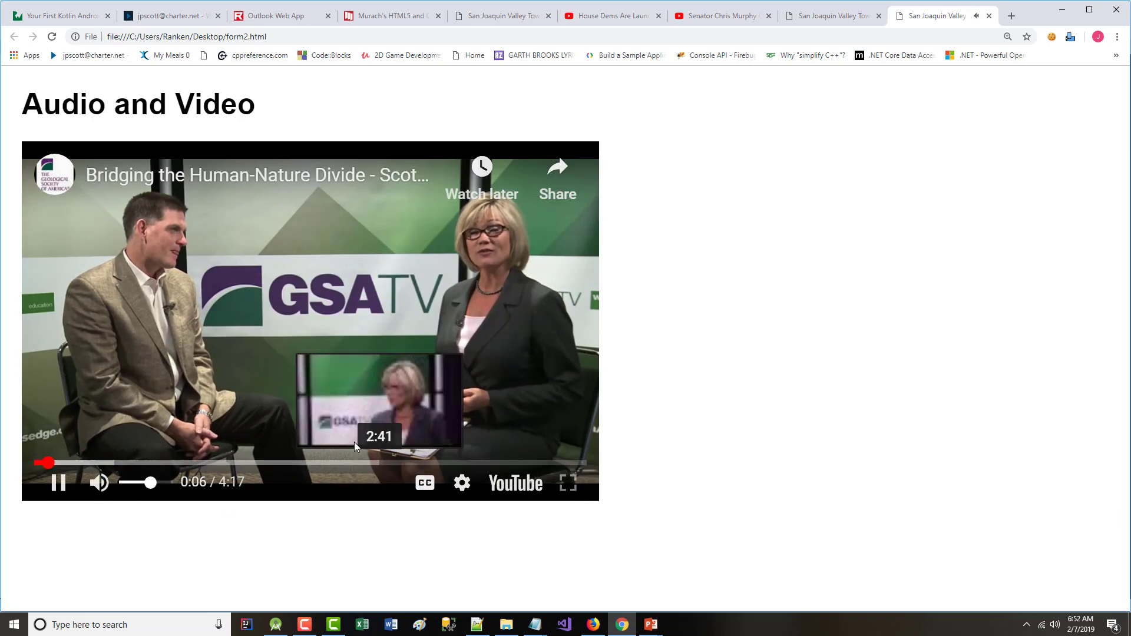
- Open the video on YouTube, close that tab, and minimize Chrome back to Notepad++
{"action": "left_click", "coordinate": [511, 486]}
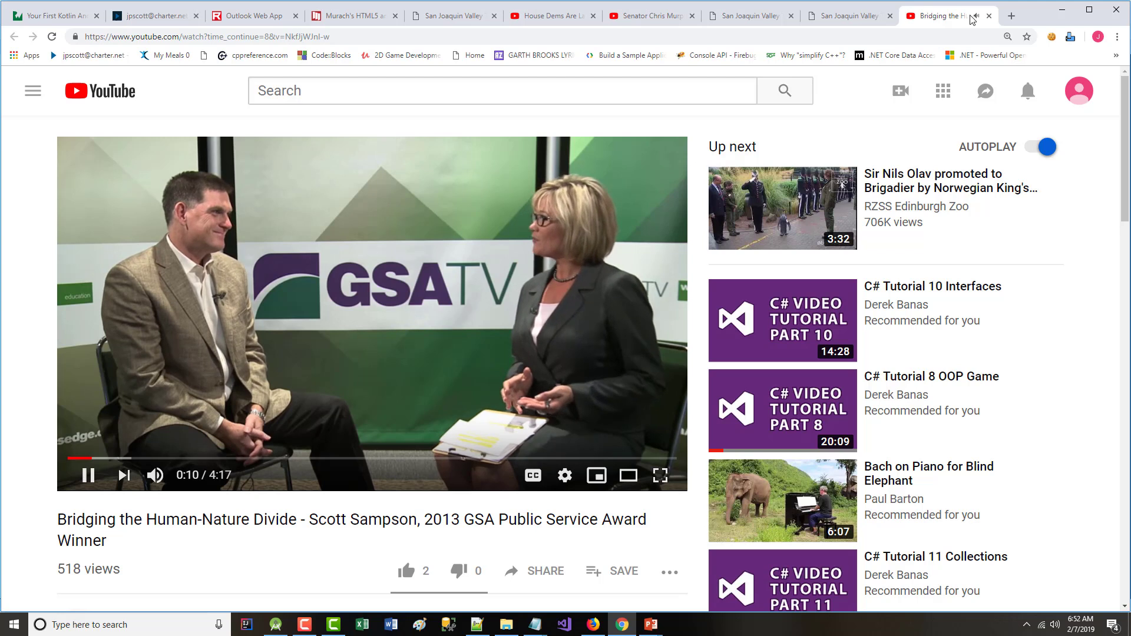
{"action": "left_click", "coordinate": [988, 17]}
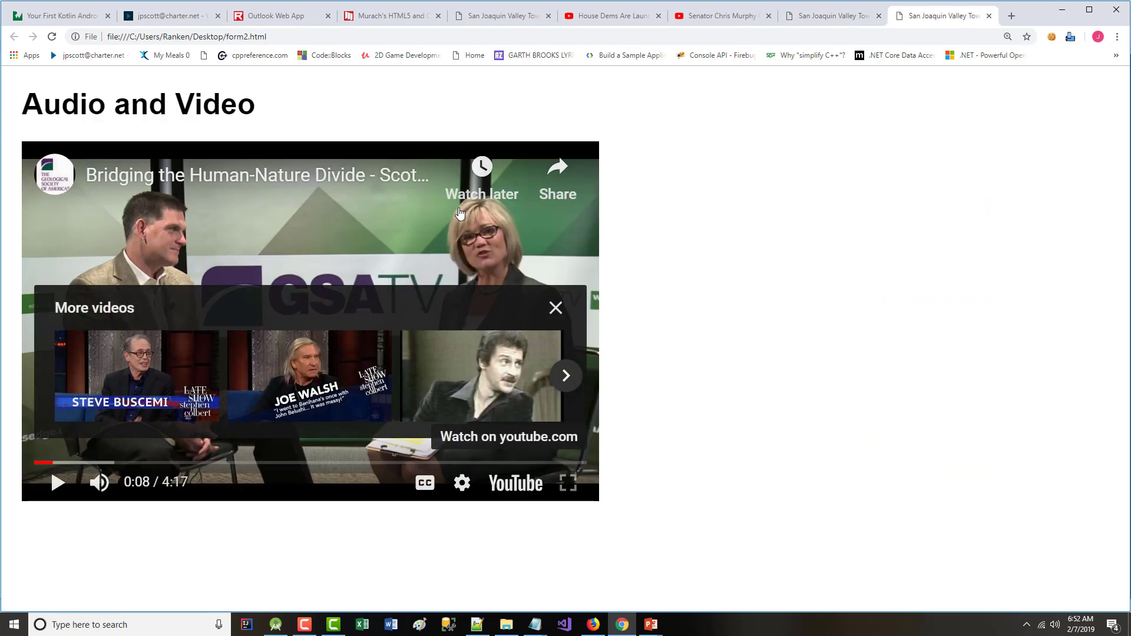
{"action": "mouse_move", "coordinate": [100, 482]}
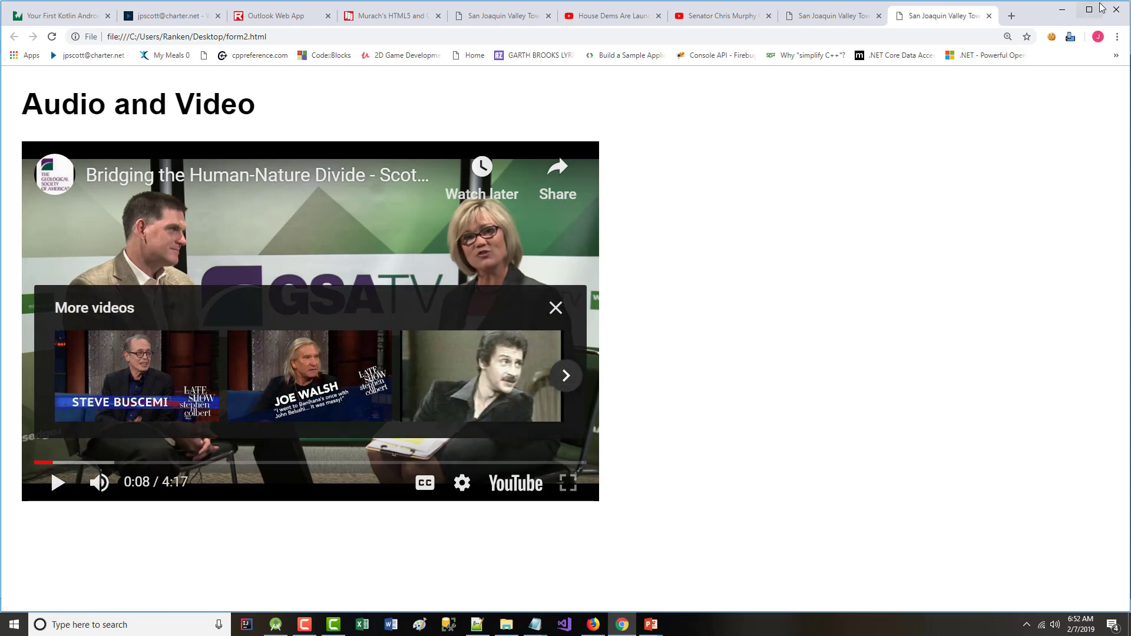
{"action": "left_click", "coordinate": [1059, 12]}
{"action": "scroll", "coordinate": [589, 324], "scroll_direction": "down", "scroll_amount": 1}
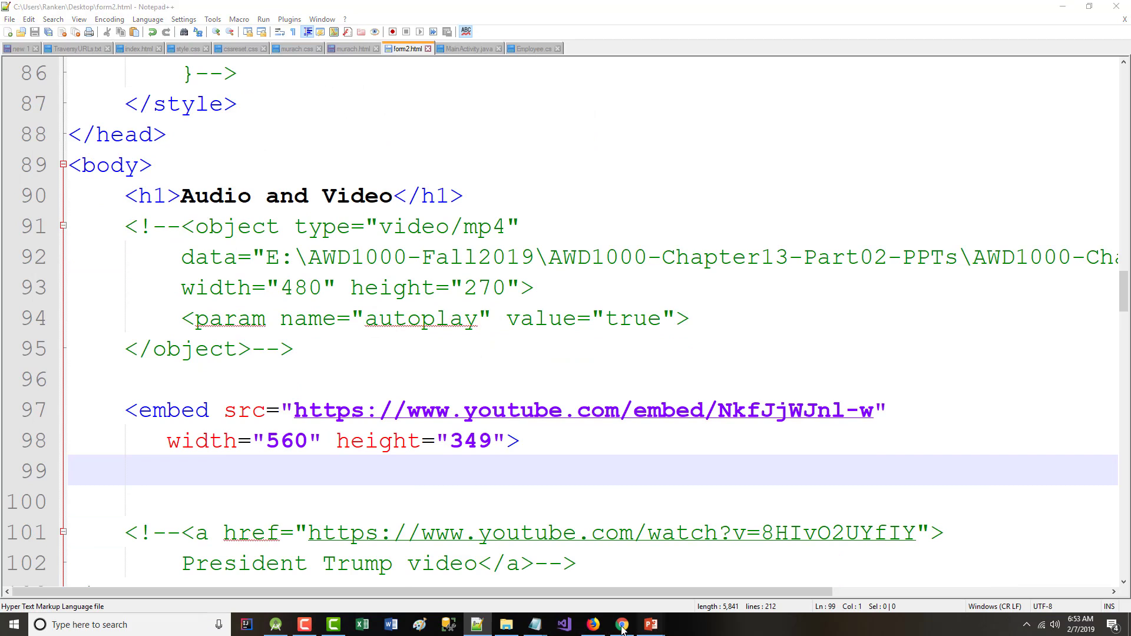
- Switch to the Chapter 14 slides and present from the current slide through slide 16
{"action": "mouse_move", "coordinate": [651, 626]}
{"action": "left_click", "coordinate": [524, 565]}
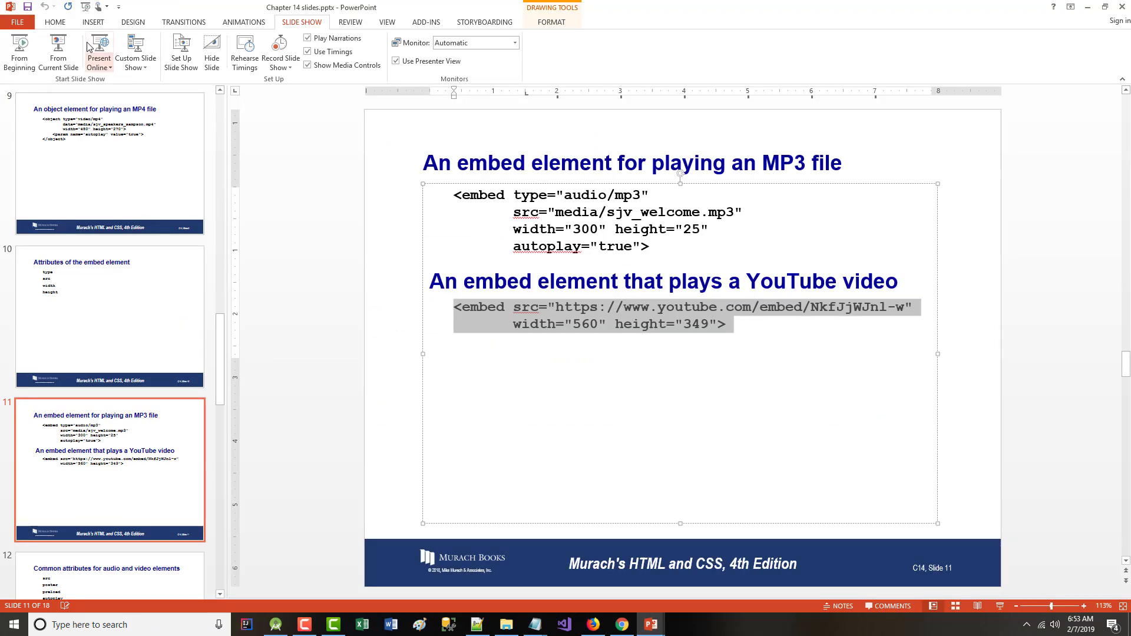
{"action": "left_click", "coordinate": [68, 58]}
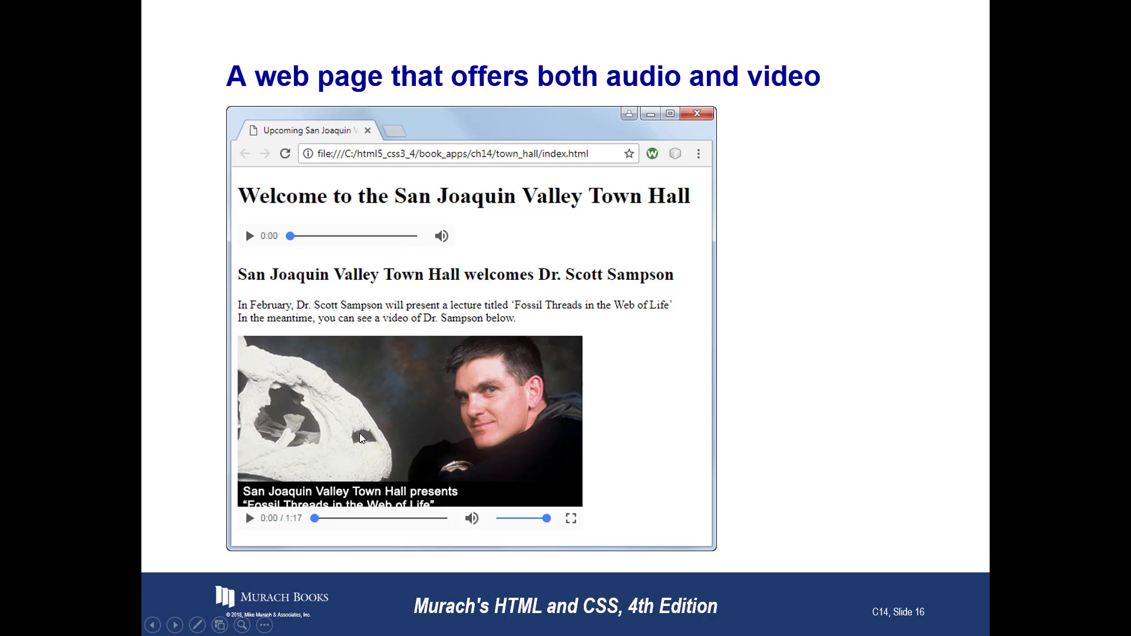
- Advance to slide 18, 'Short 14-1 Embed audio in a page', then exit to Normal view
{"action": "left_click", "coordinate": [529, 521]}
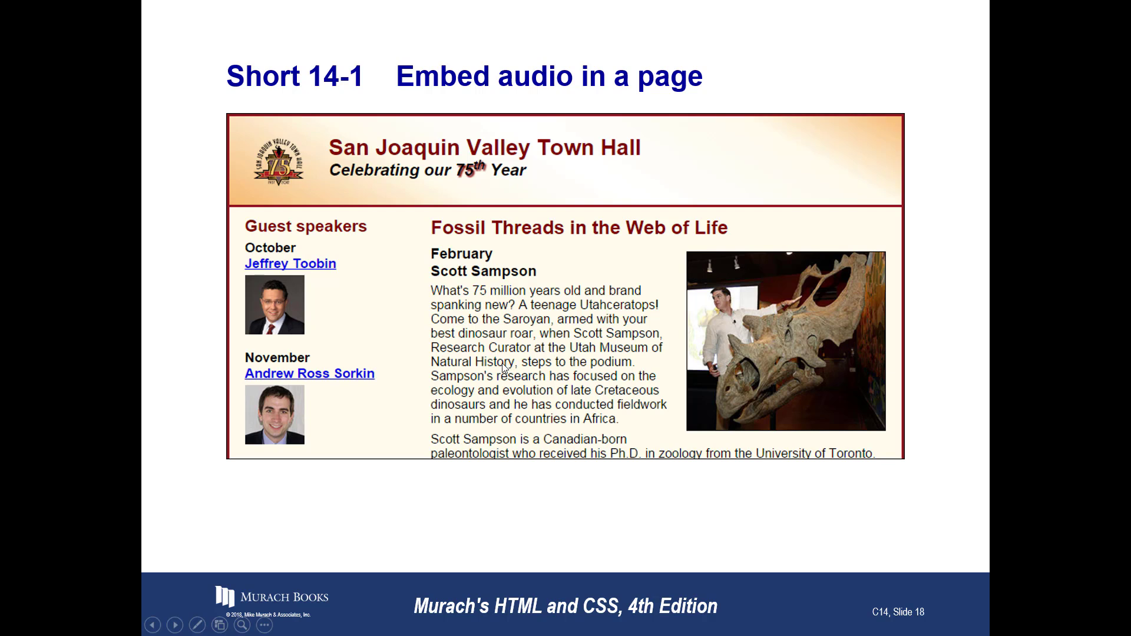
{"action": "left_click", "coordinate": [502, 368]}
{"action": "key", "text": "Left"}
{"action": "left_click", "coordinate": [538, 350]}
{"action": "left_click", "coordinate": [538, 350]}
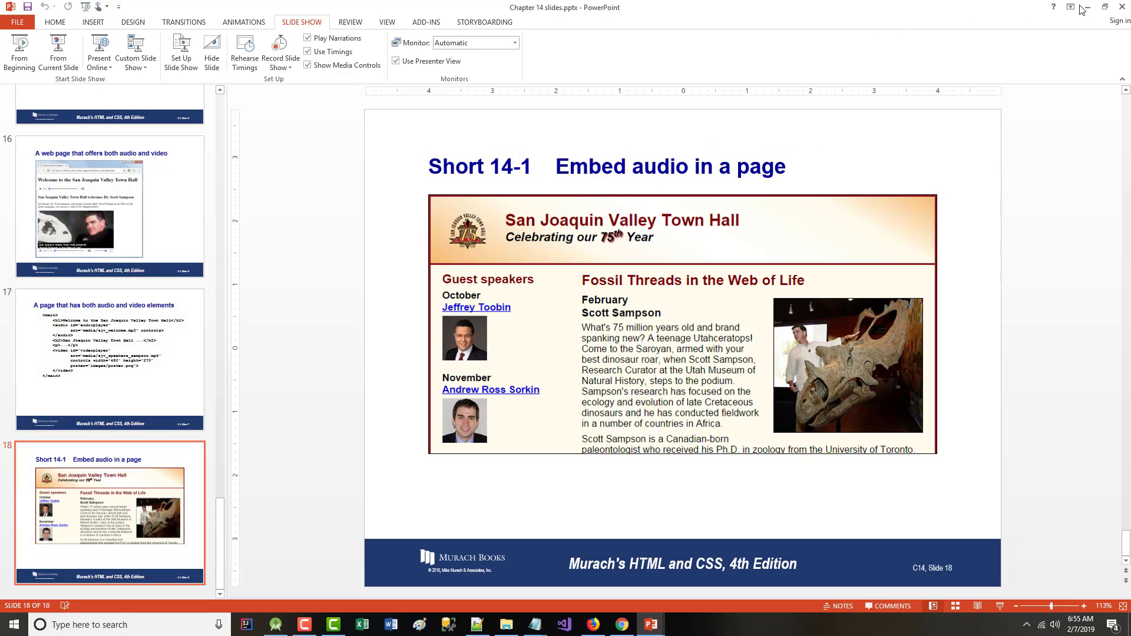
- Minimize Chapter 14 and bring up the Chapter 16 deck on its title slide via the taskbar previews
{"action": "left_click", "coordinate": [1122, 7]}
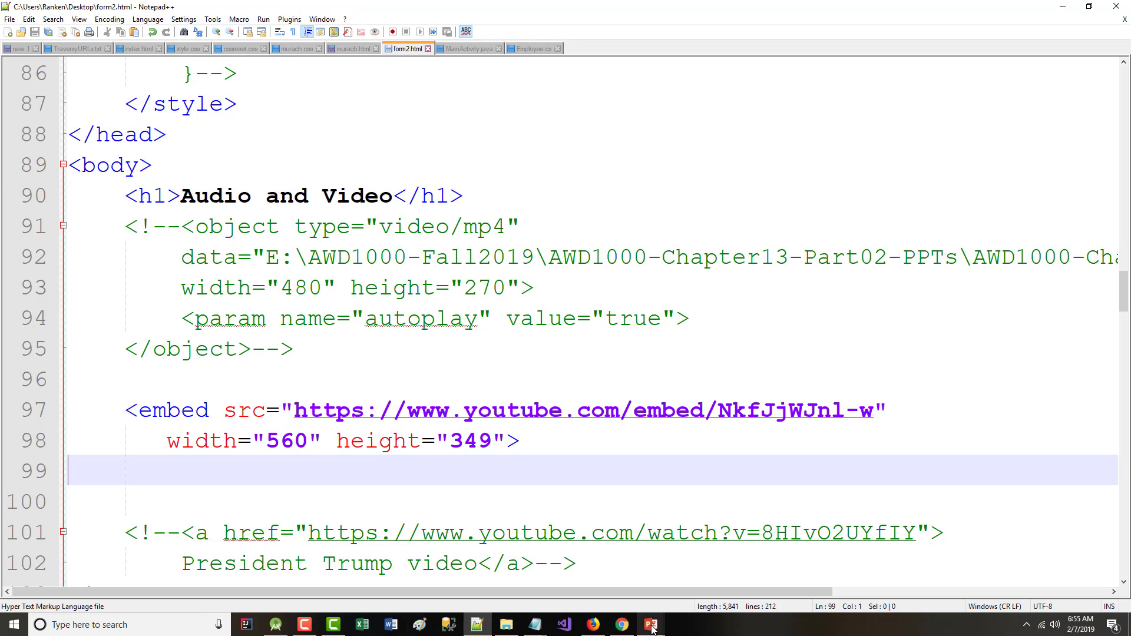
{"action": "mouse_move", "coordinate": [651, 626]}
{"action": "left_click", "coordinate": [612, 589]}
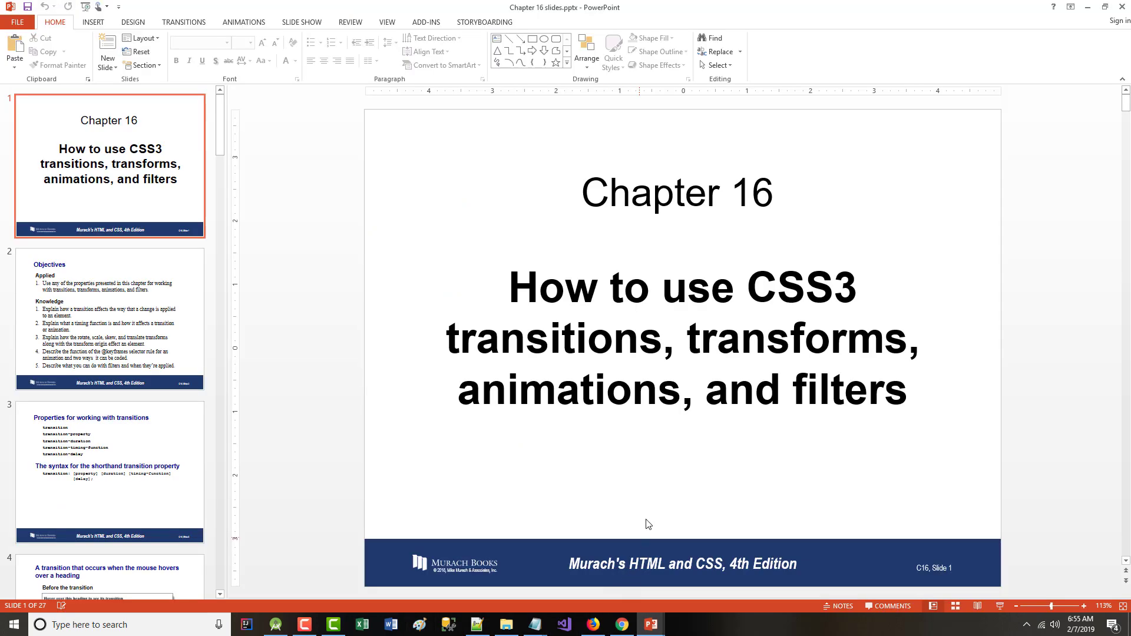
{"action": "mouse_move", "coordinate": [651, 624]}
{"action": "left_click", "coordinate": [682, 598]}
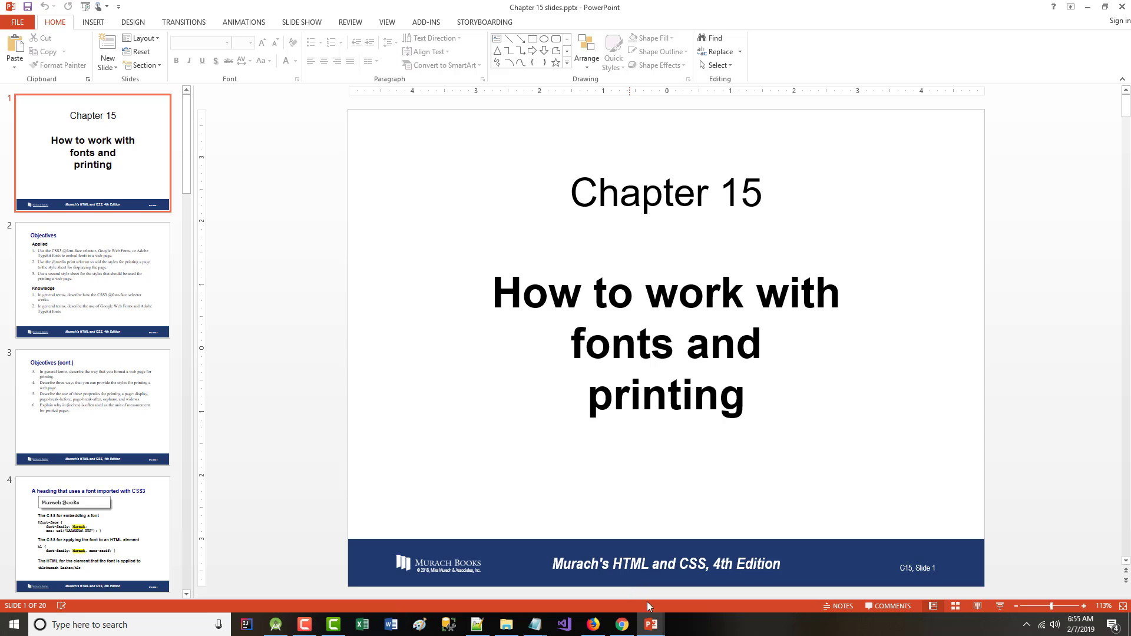
{"action": "mouse_move", "coordinate": [651, 624]}
{"action": "left_click", "coordinate": [630, 583]}
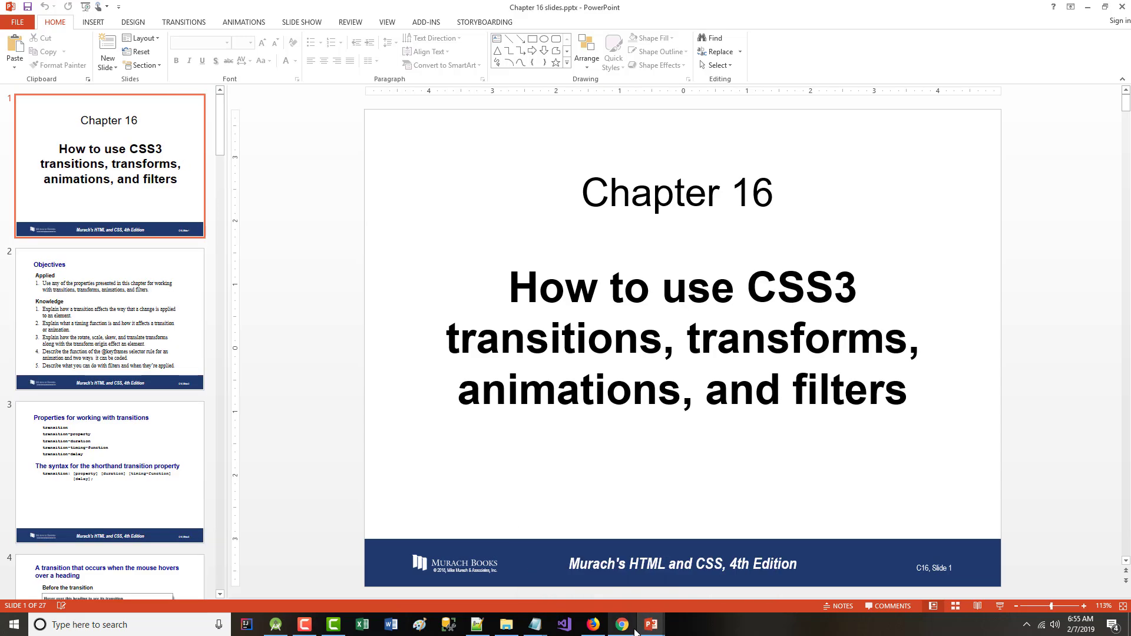